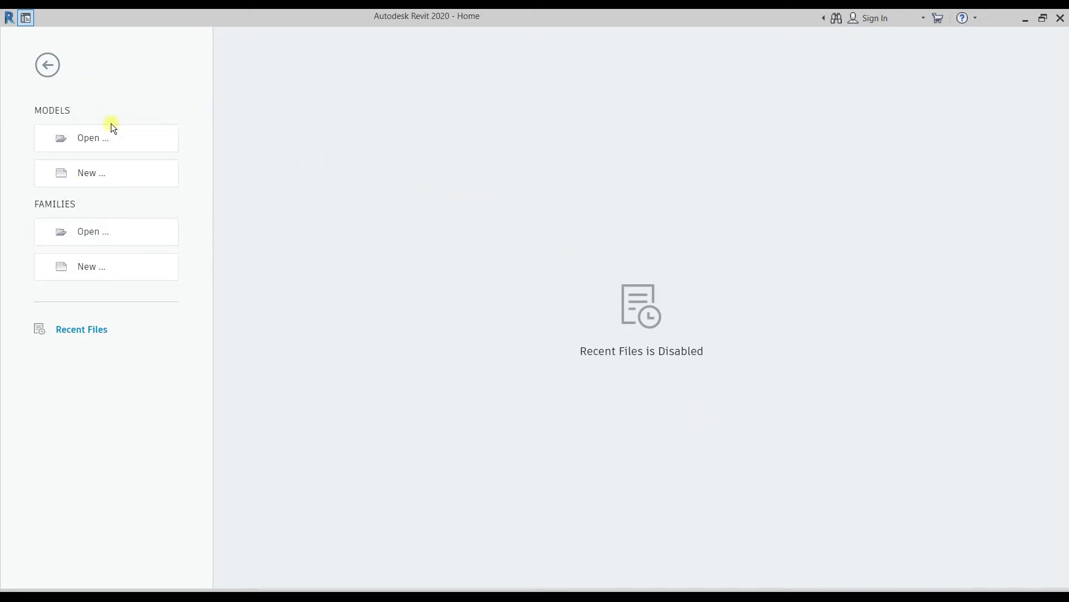
Start a new model project and browse for its template file in the RVT 2020 Templates folder
click(106, 174)
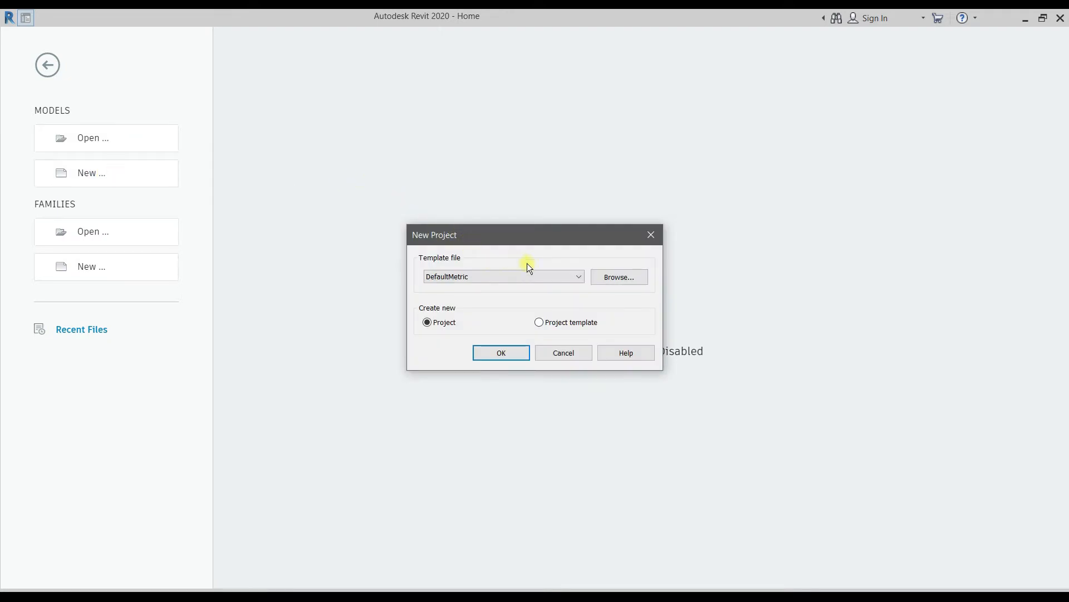
click(613, 276)
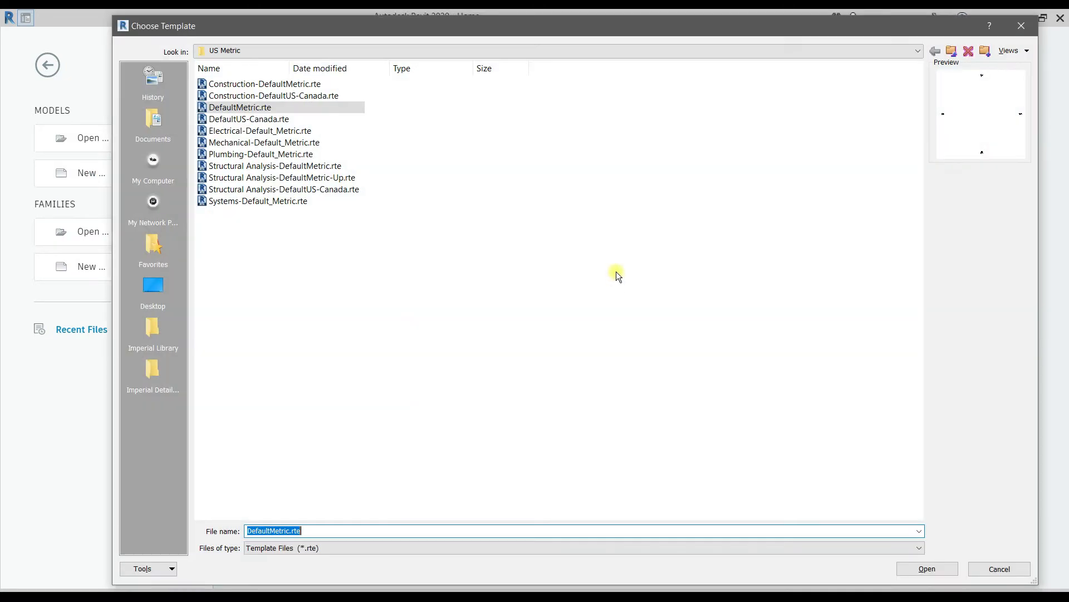
click(951, 50)
click(951, 50)
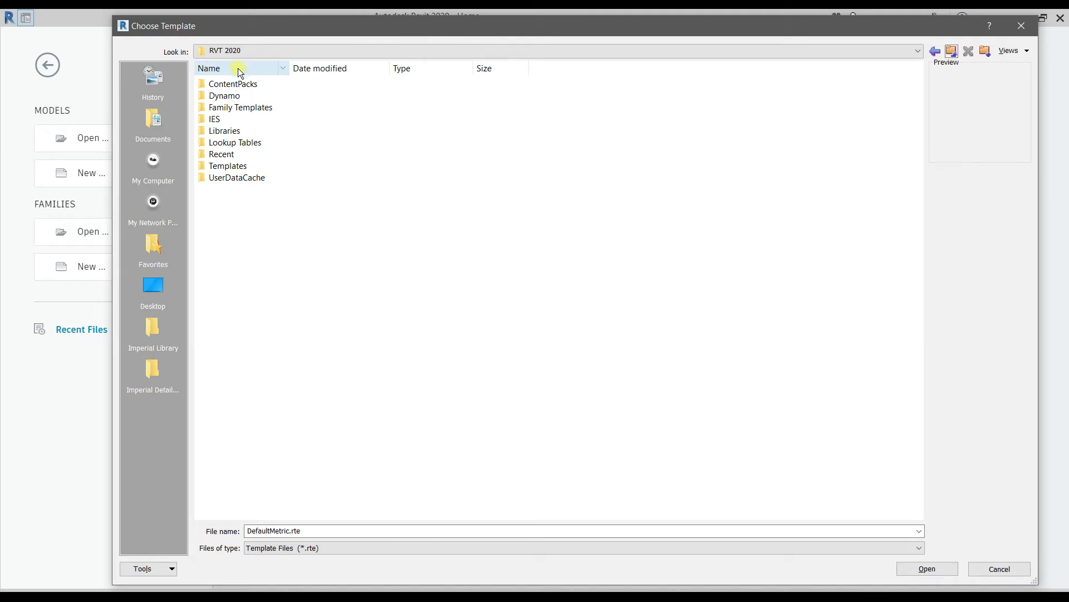
double_click(237, 166)
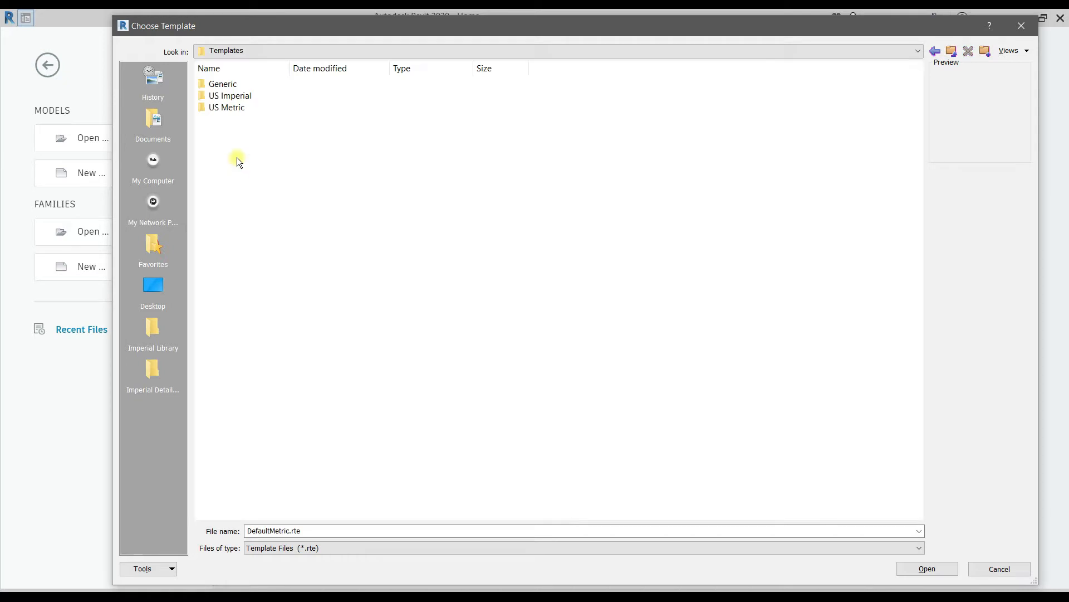
Examine the template files available in the Generic, US Imperial and US Metric folders
double_click(229, 86)
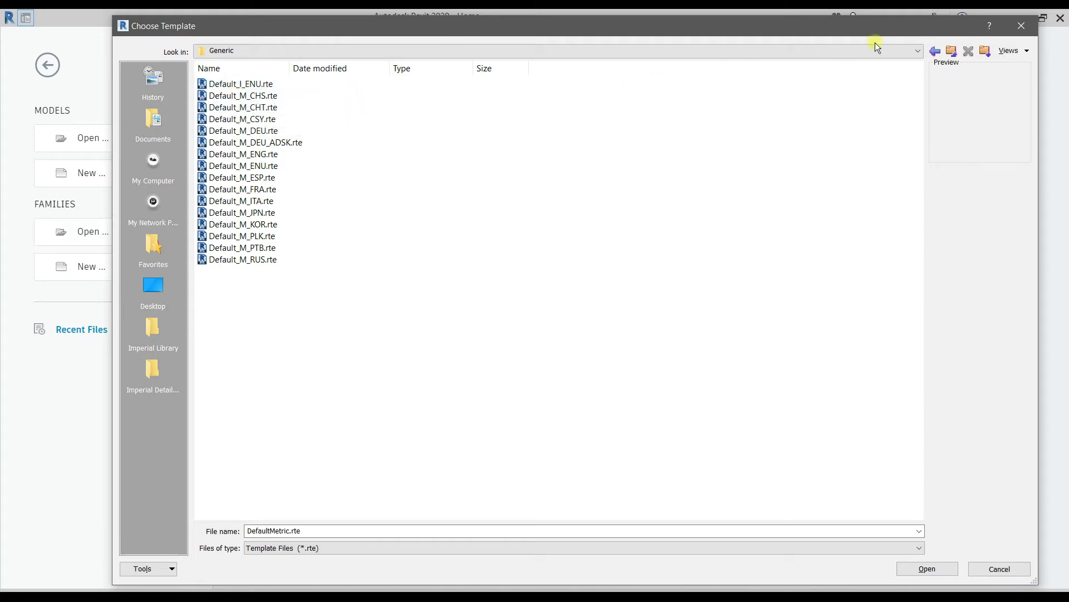
click(935, 50)
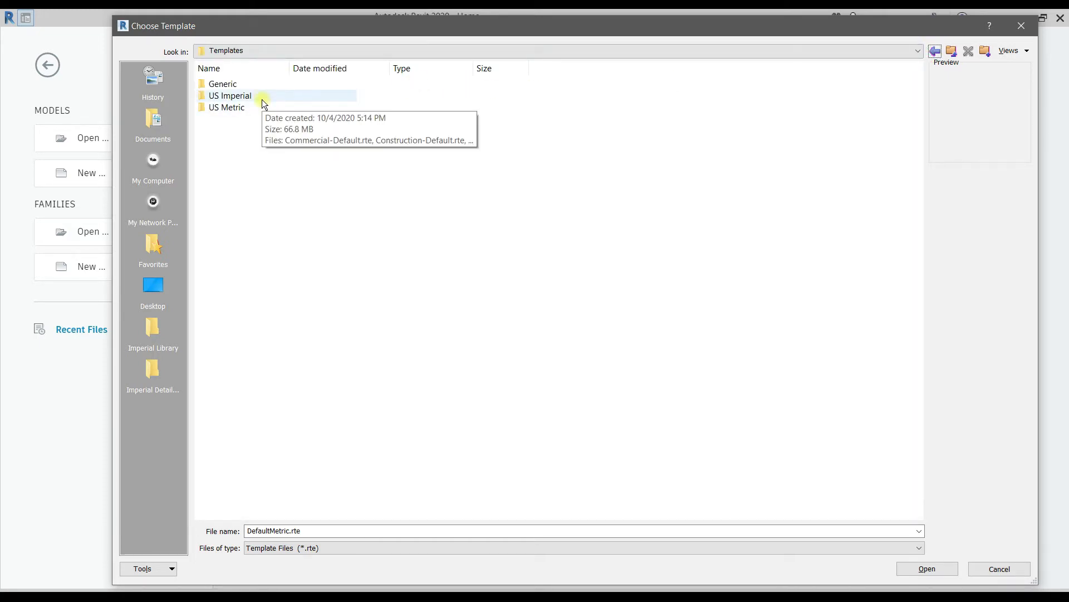
double_click(262, 99)
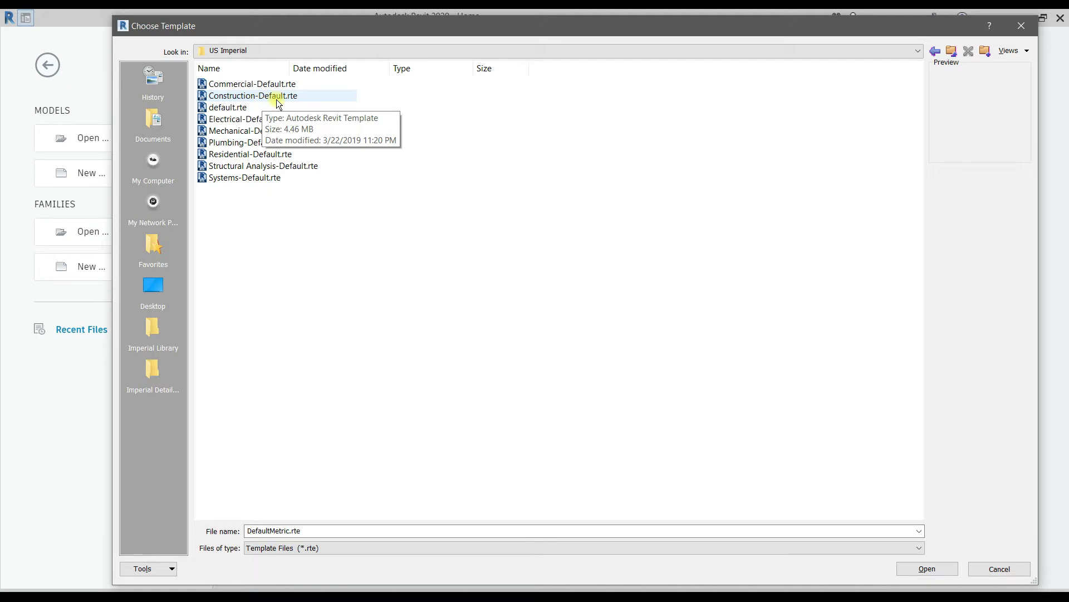
click(935, 51)
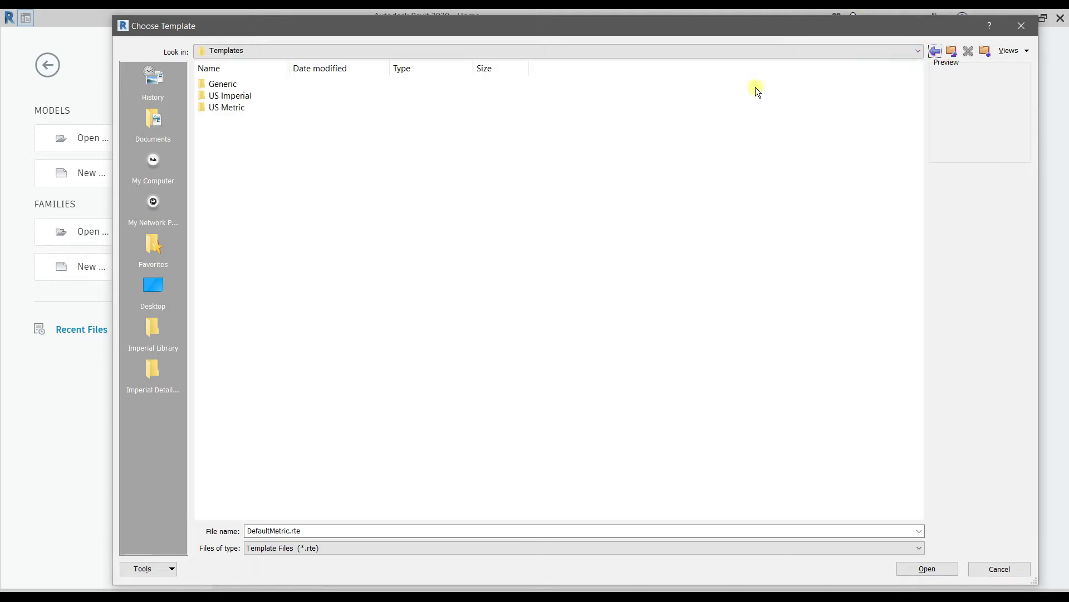
double_click(259, 109)
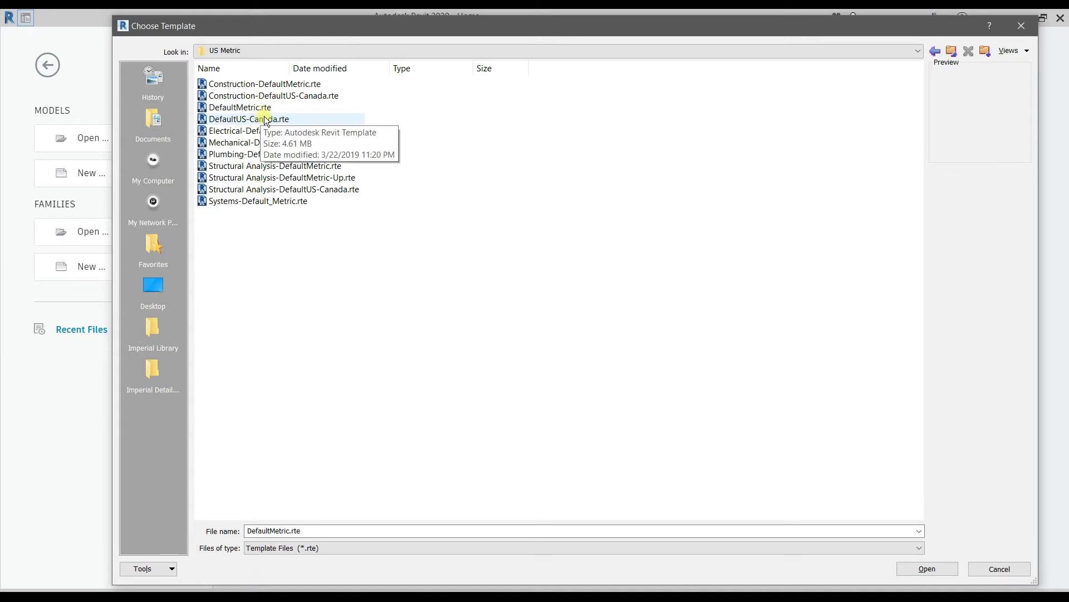
click(936, 52)
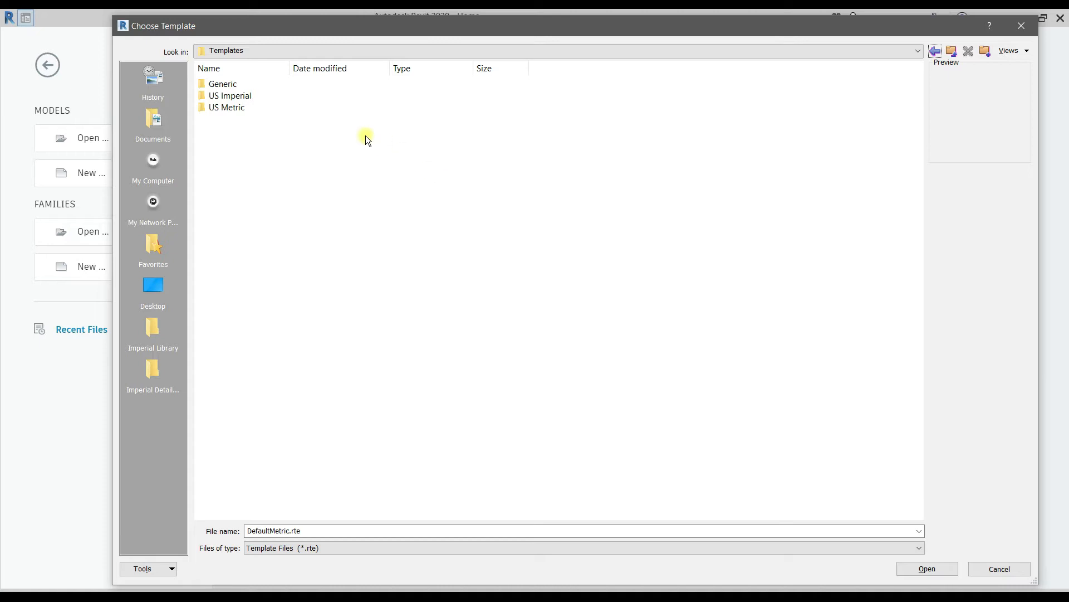
Create the project from the default.rte template in the US Imperial folder
double_click(239, 96)
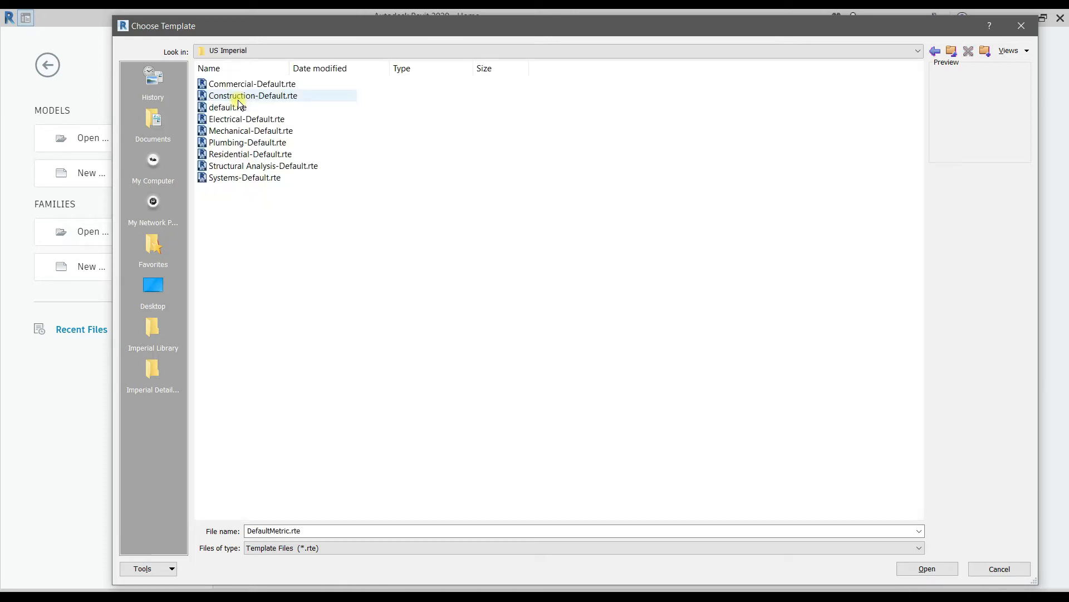
click(240, 109)
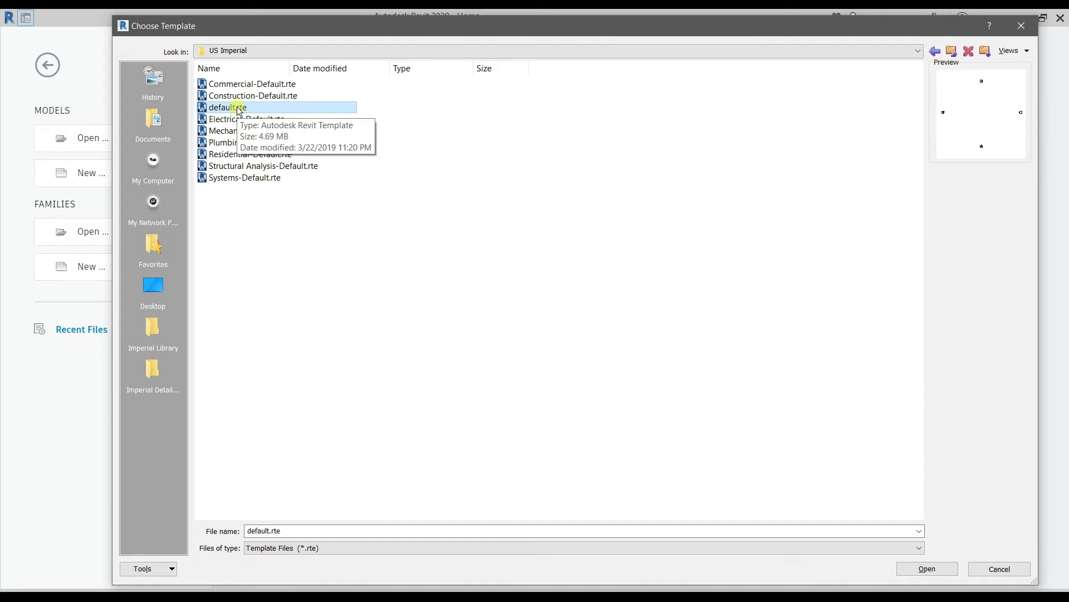
click(240, 110)
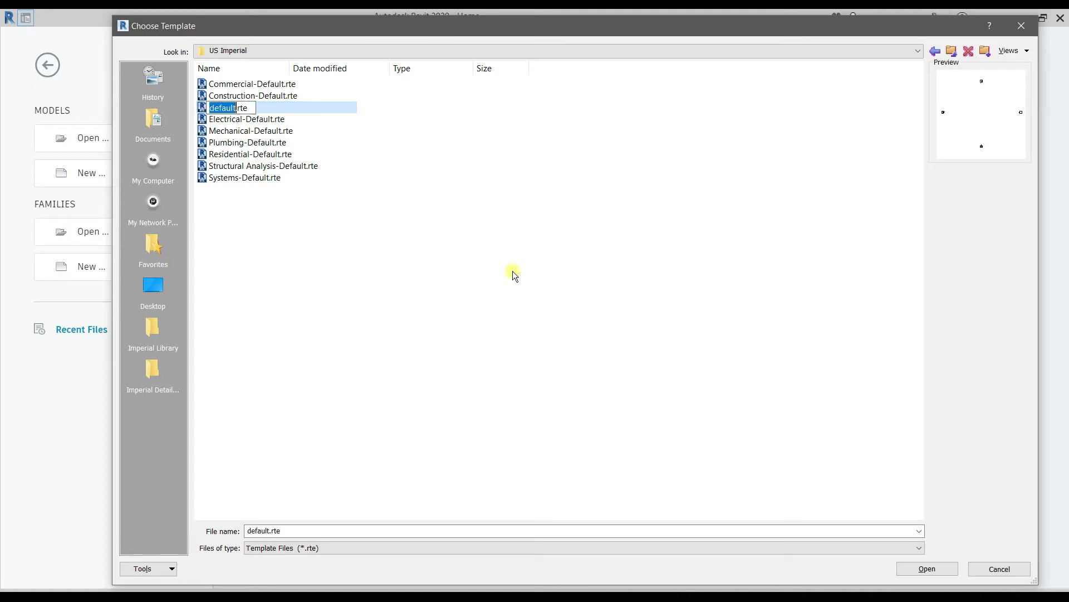
click(922, 564)
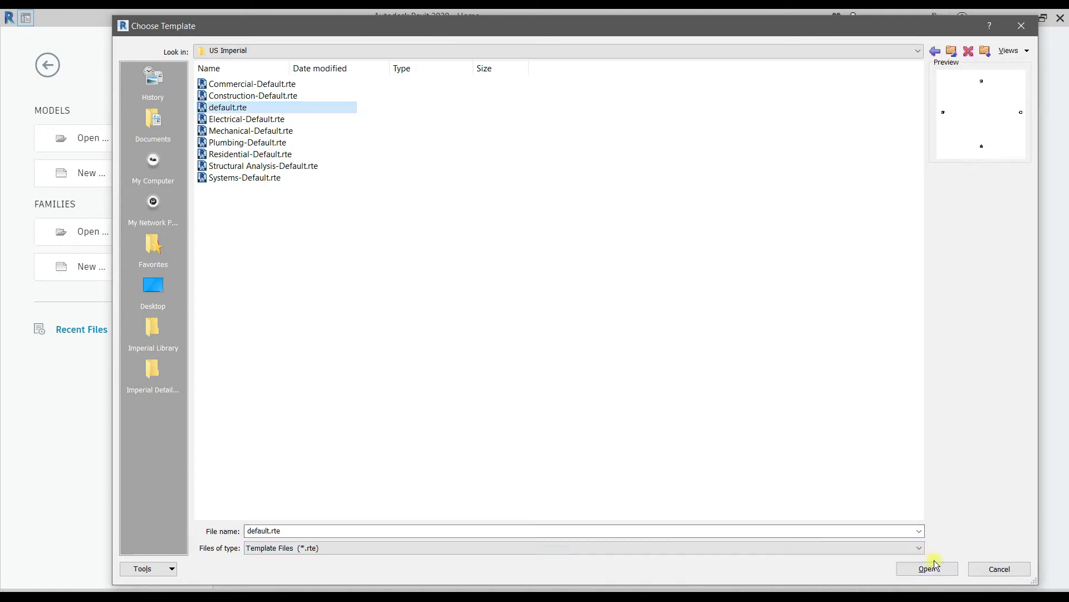
click(922, 564)
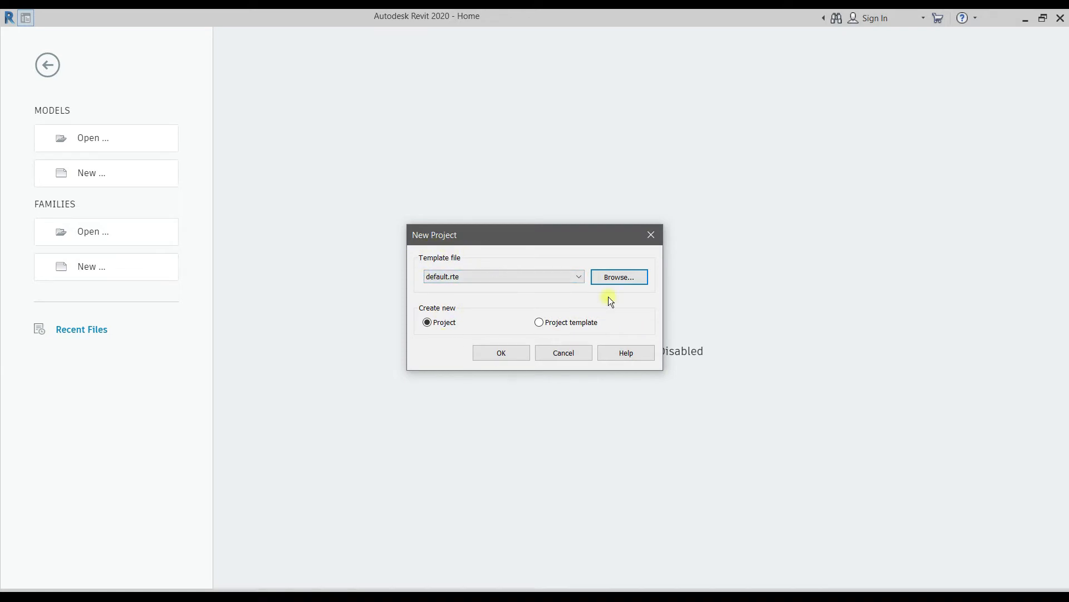
click(503, 358)
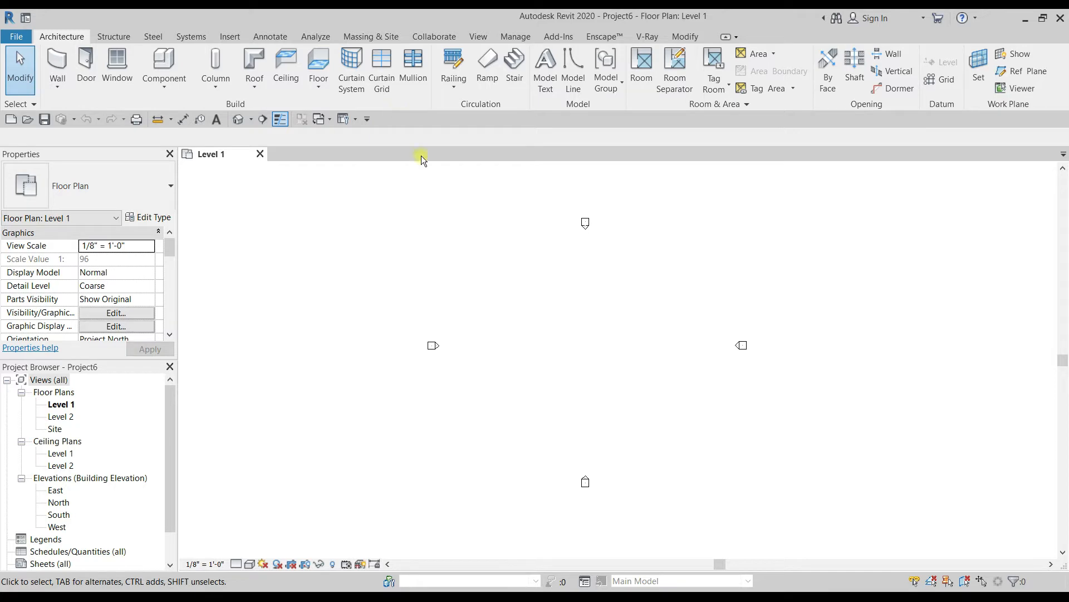
Open the Project Units settings and review the rounding and unit choices of the Length format
click(515, 36)
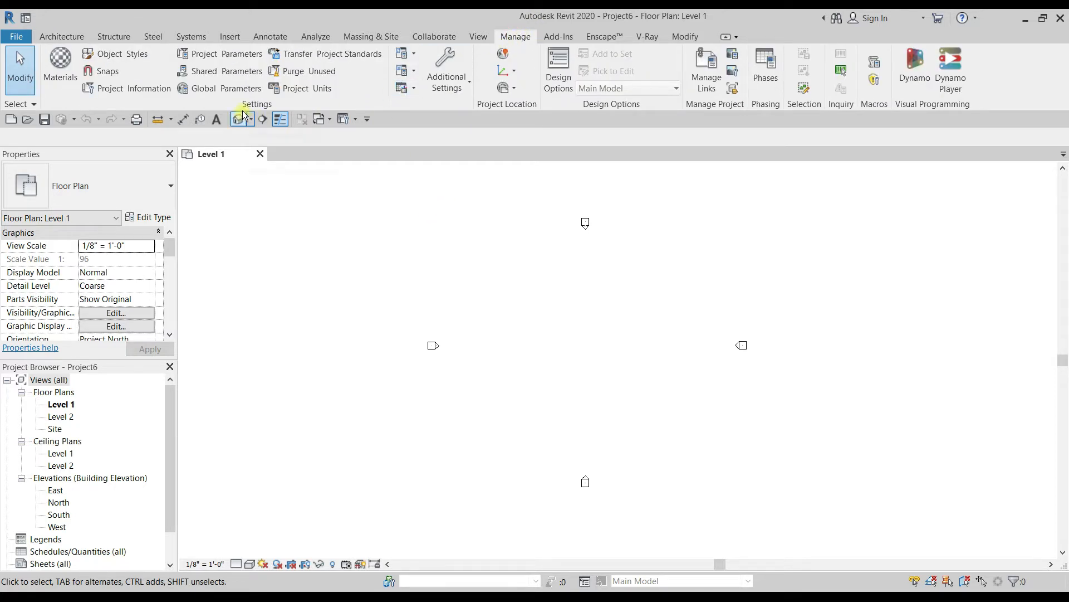
click(308, 90)
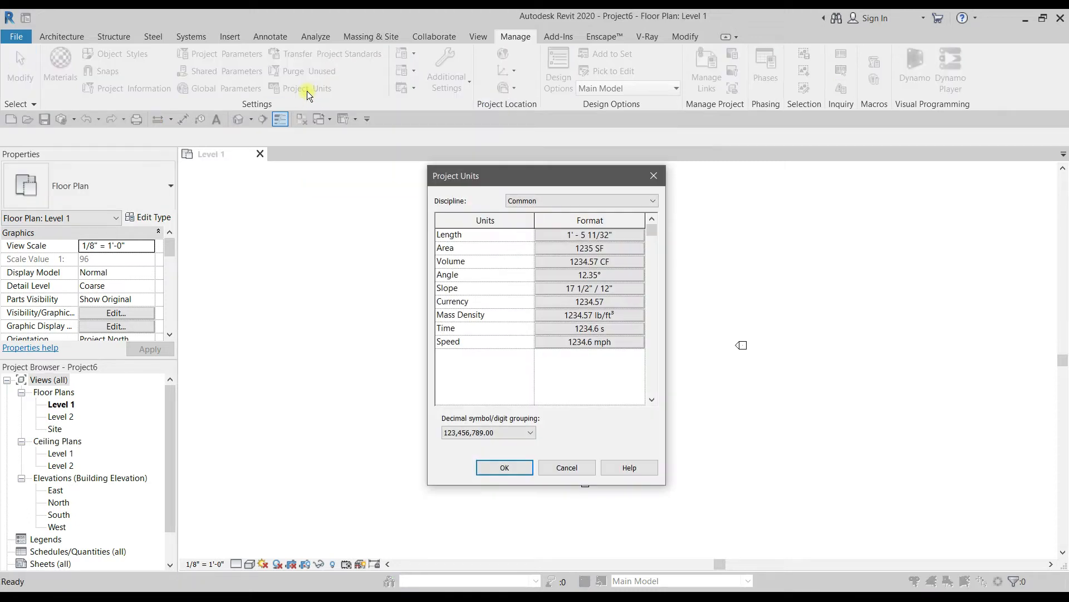
drag(475, 179, 414, 166)
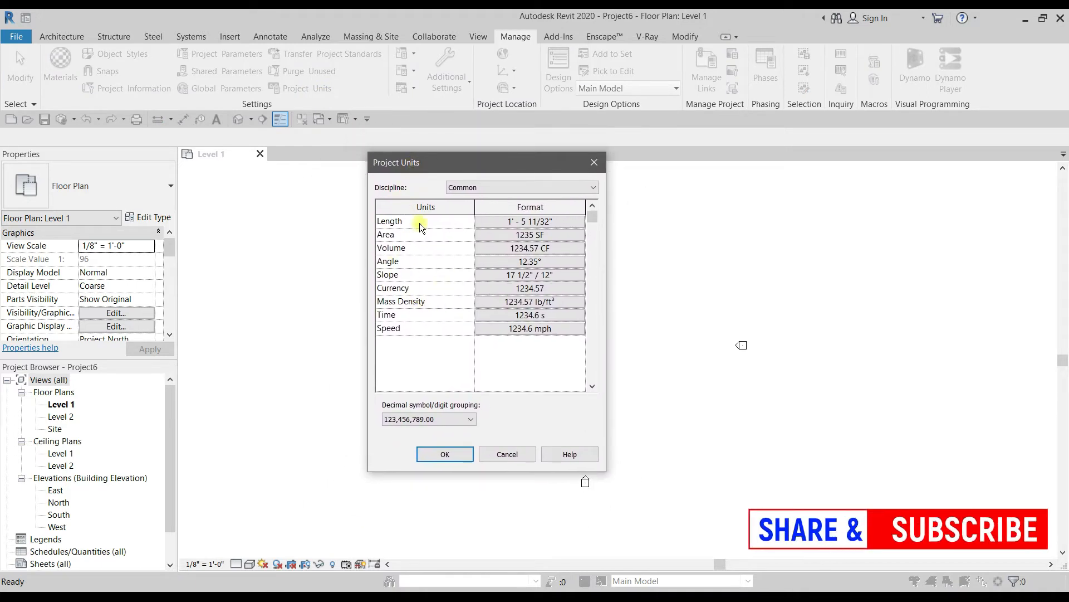
click(498, 222)
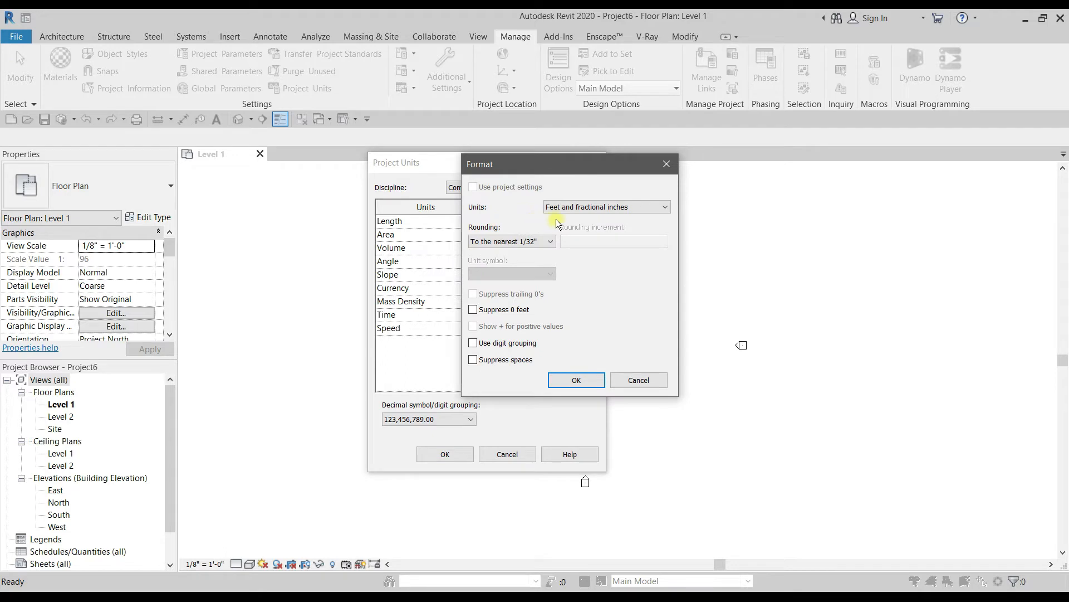
click(547, 241)
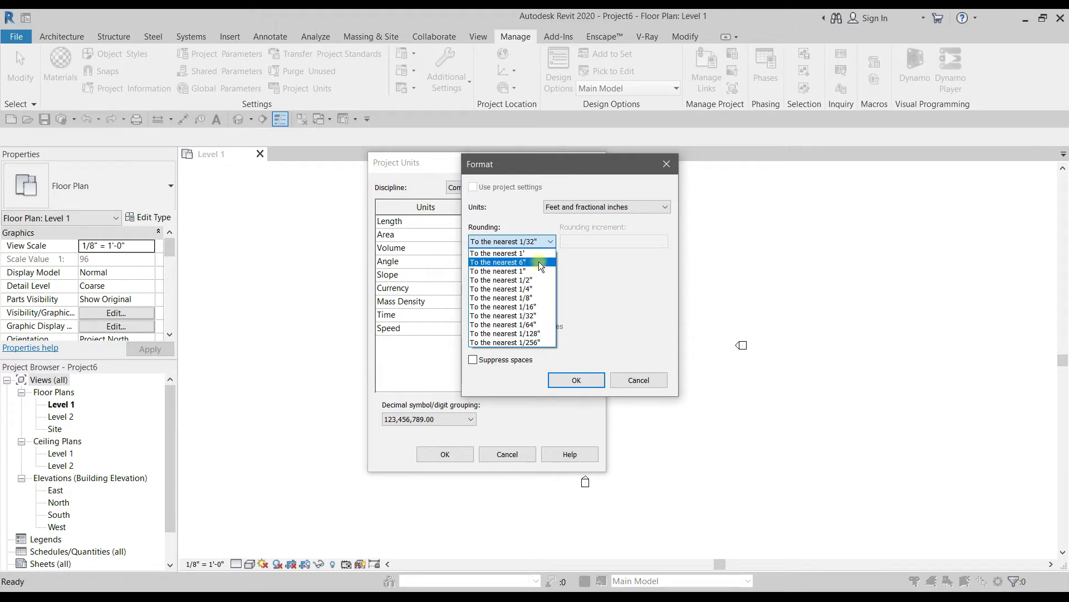
click(577, 250)
click(593, 207)
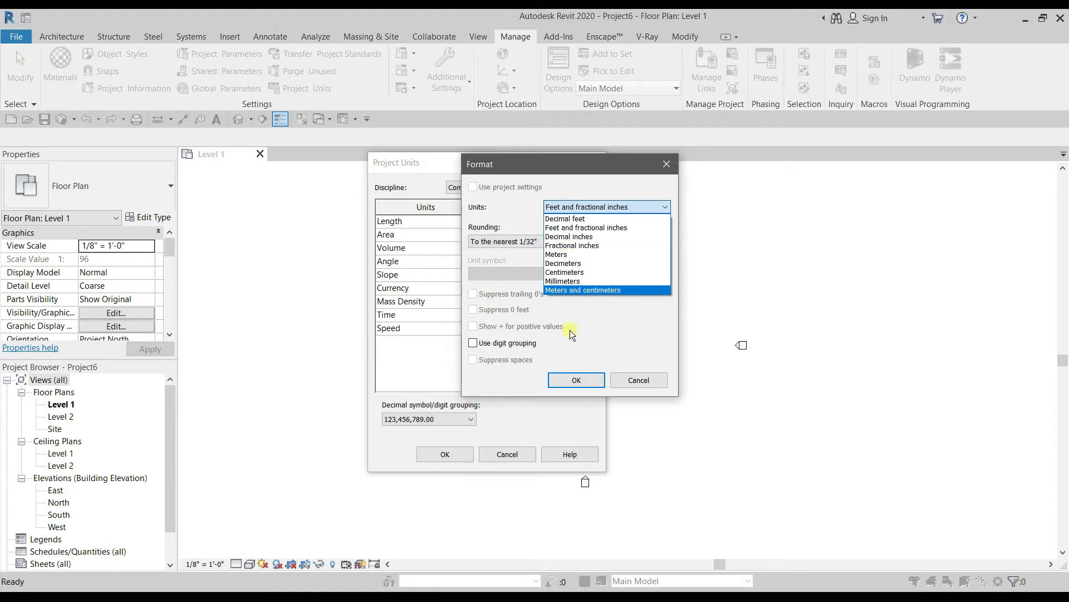
click(576, 380)
click(576, 381)
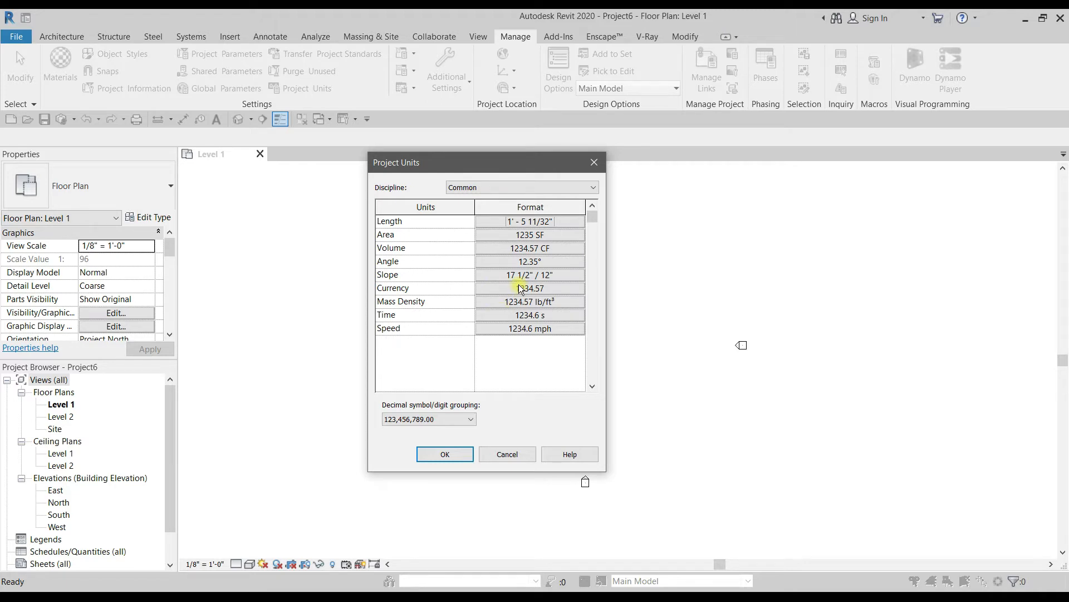
Review the Area format and the unit symbol choices of the Volume format in the project units
click(513, 239)
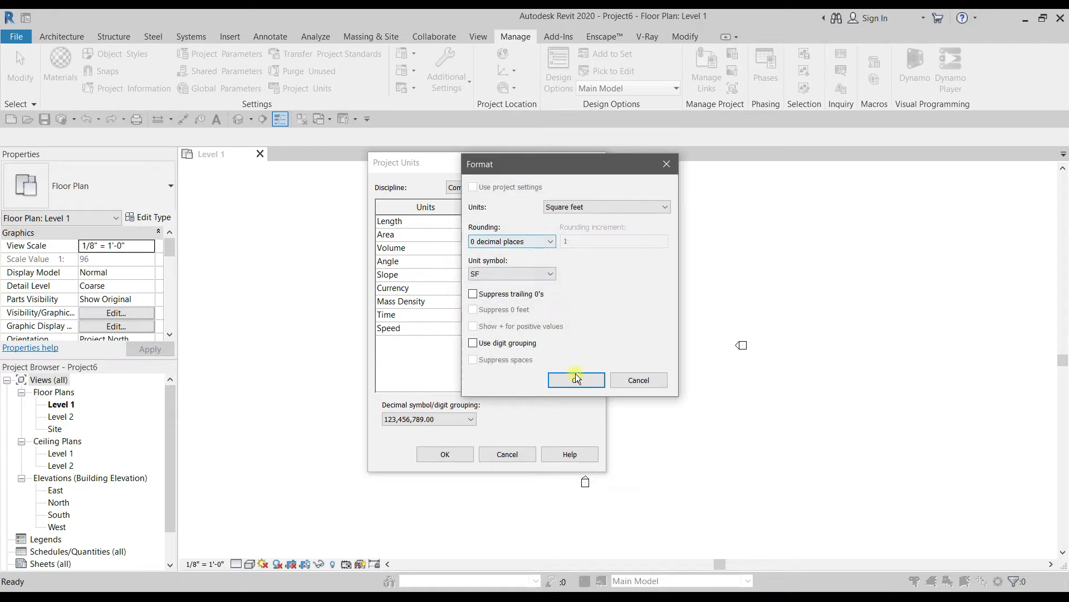
click(576, 375)
click(531, 248)
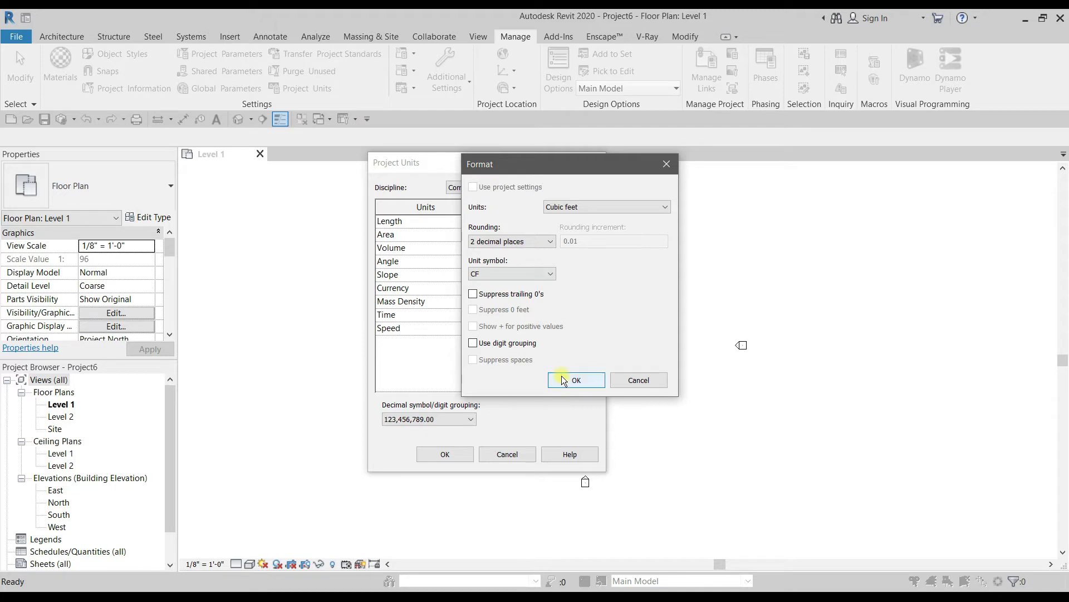
click(521, 274)
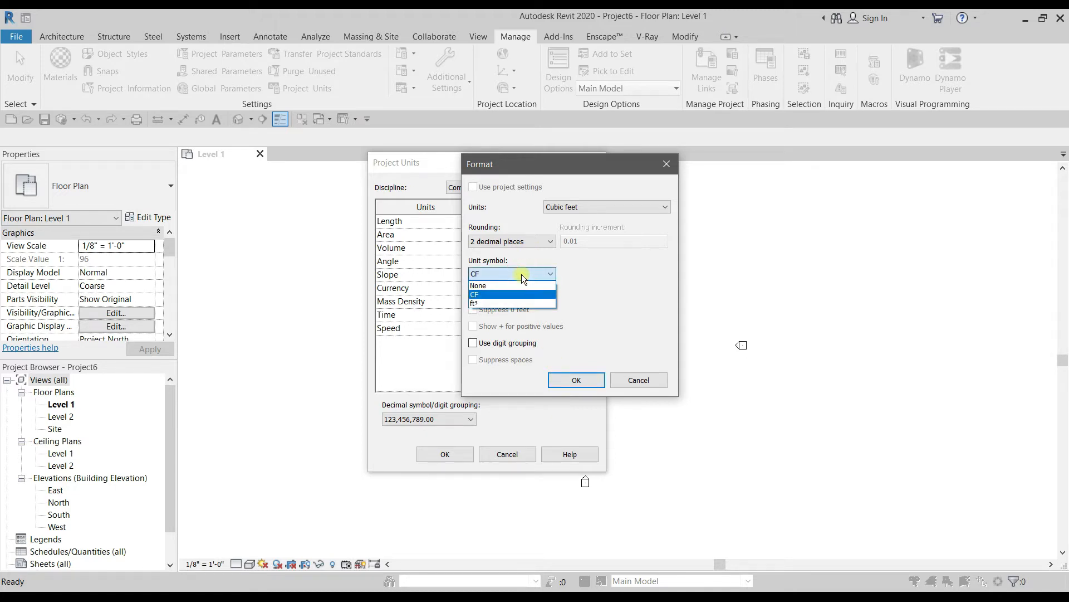
click(567, 382)
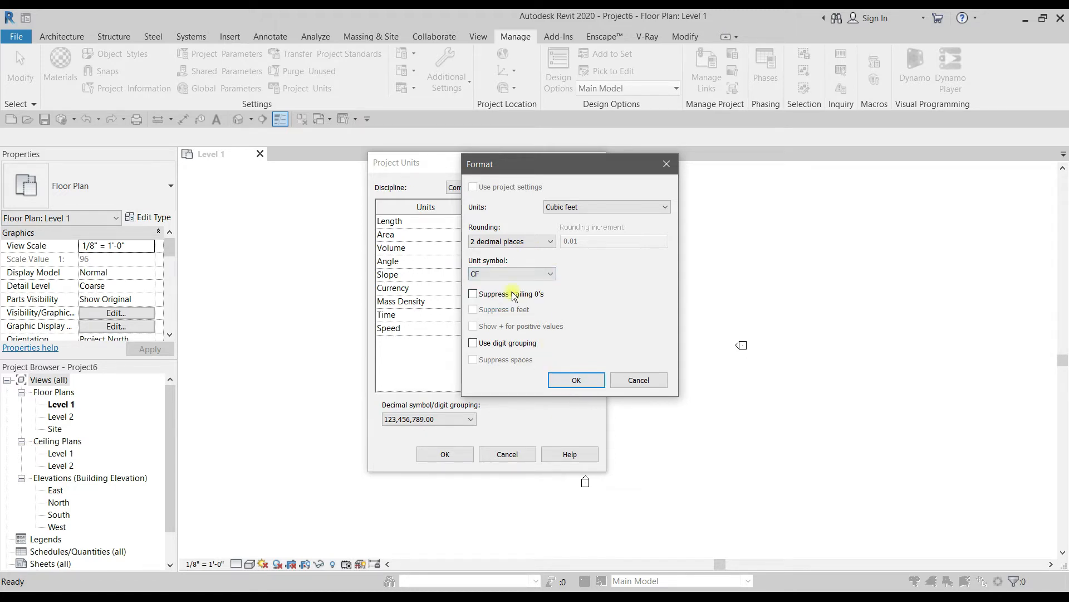
click(574, 379)
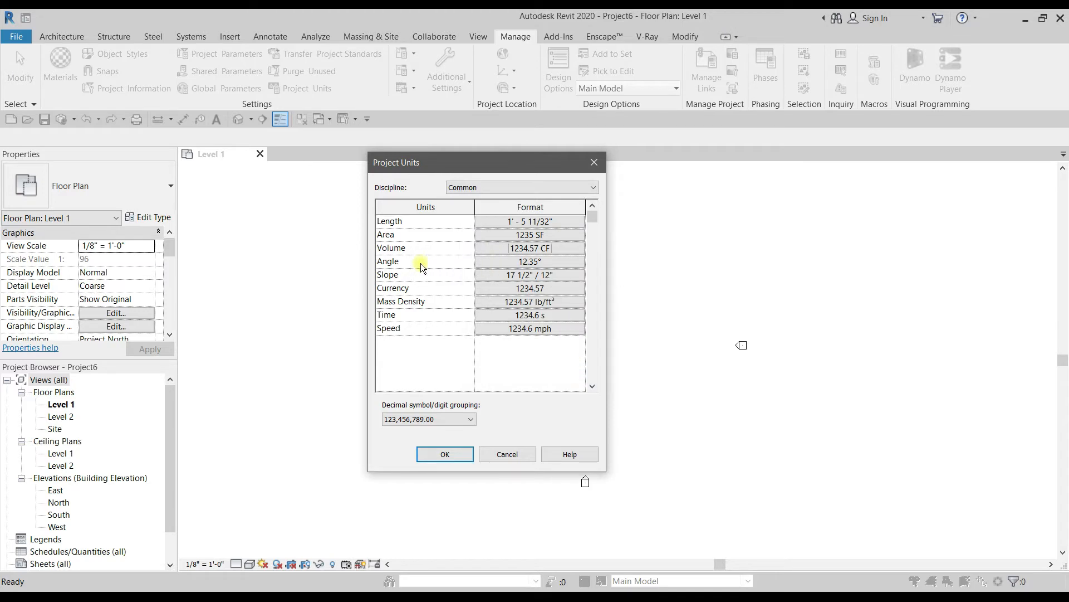
Review the unit and unit symbol choices of the Angle format in the project units
click(504, 264)
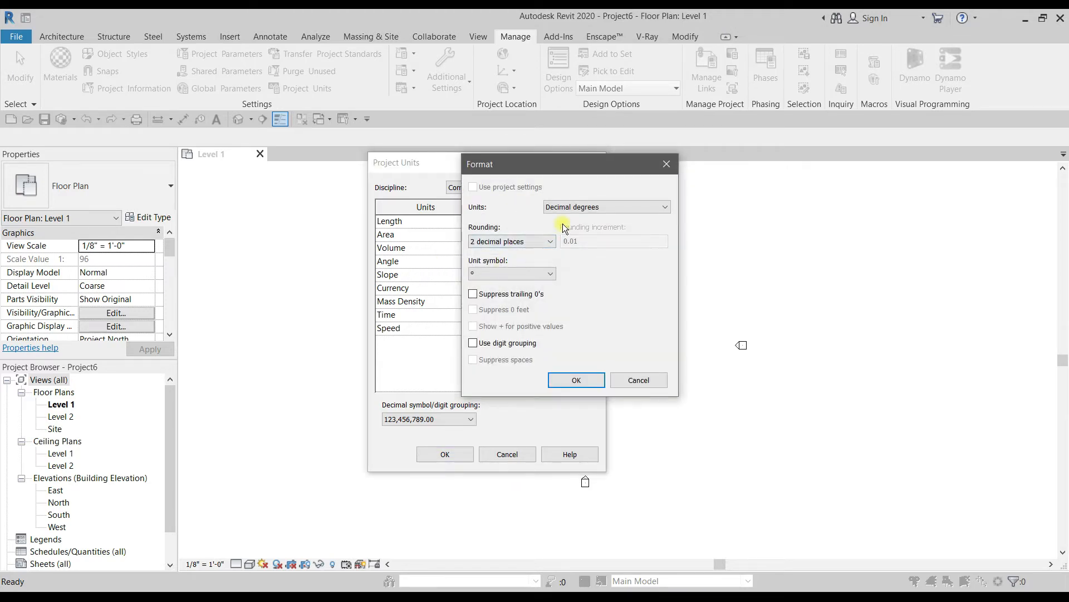
click(557, 210)
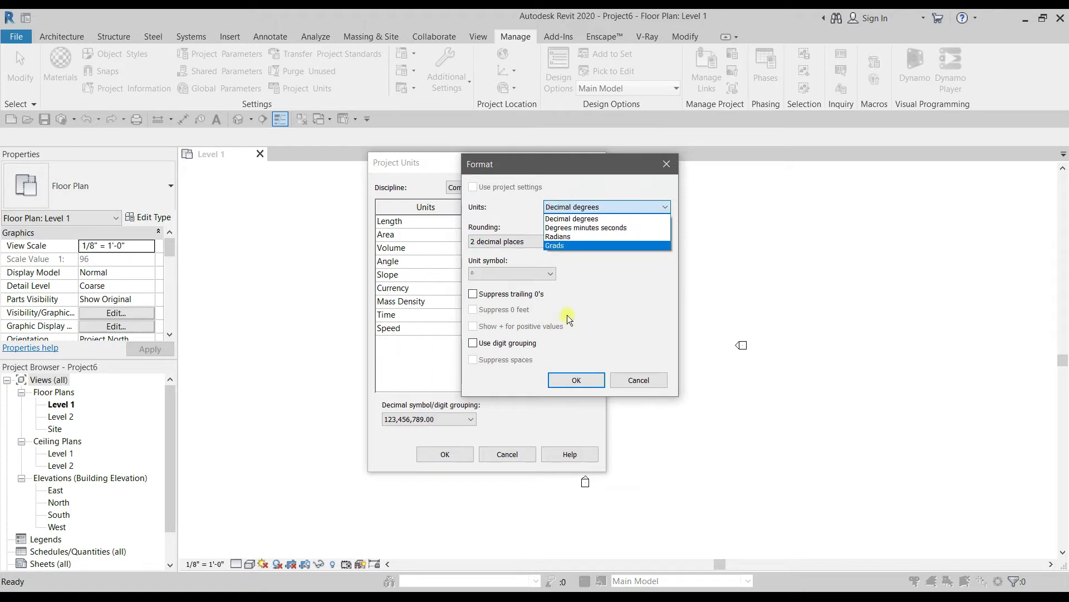
click(566, 379)
click(578, 380)
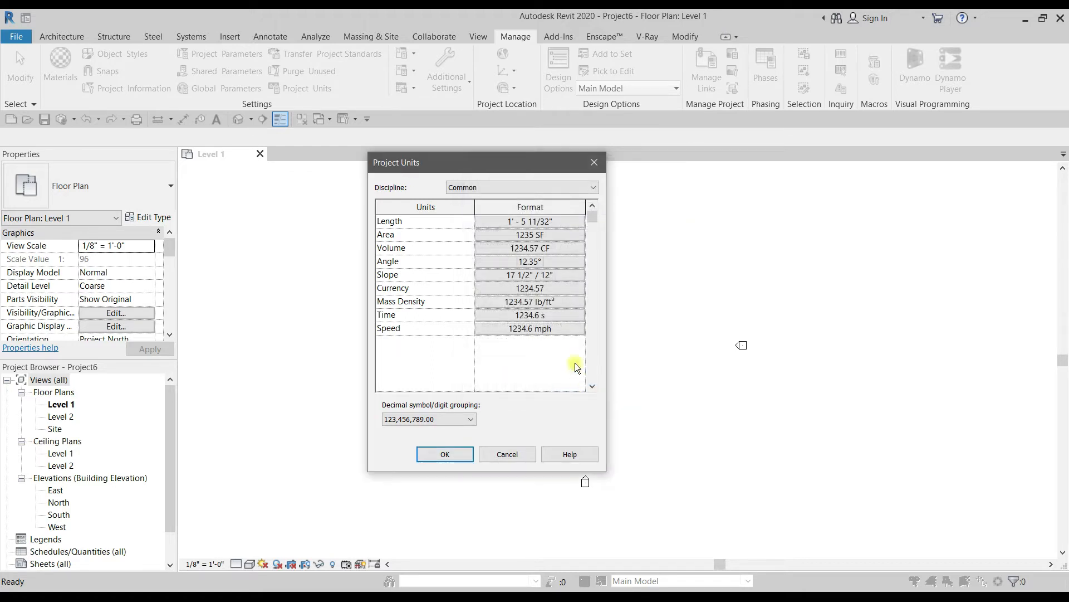
click(500, 261)
click(472, 273)
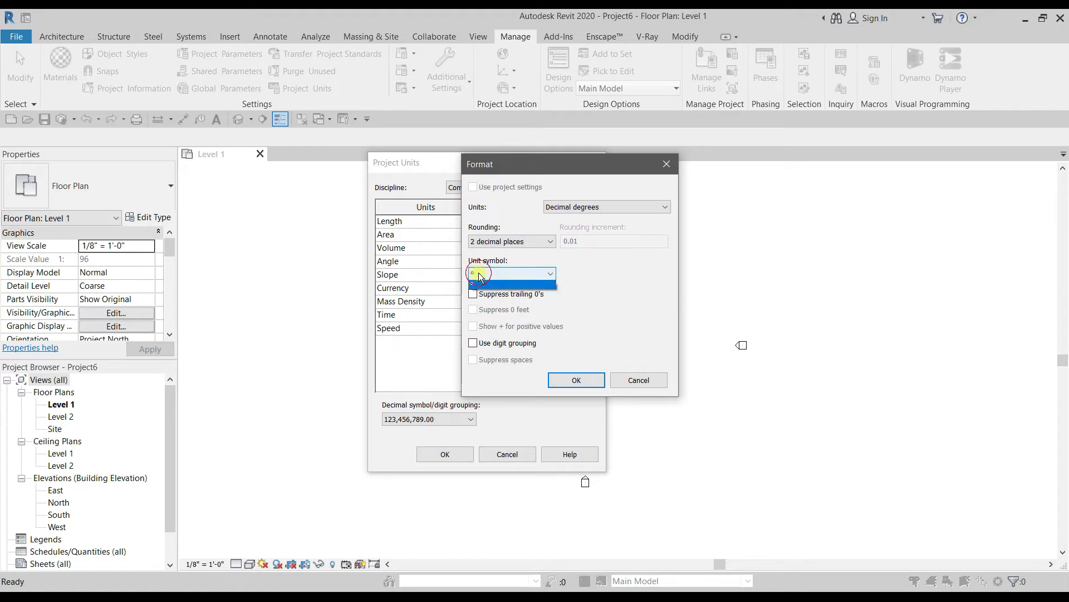
click(582, 392)
click(578, 381)
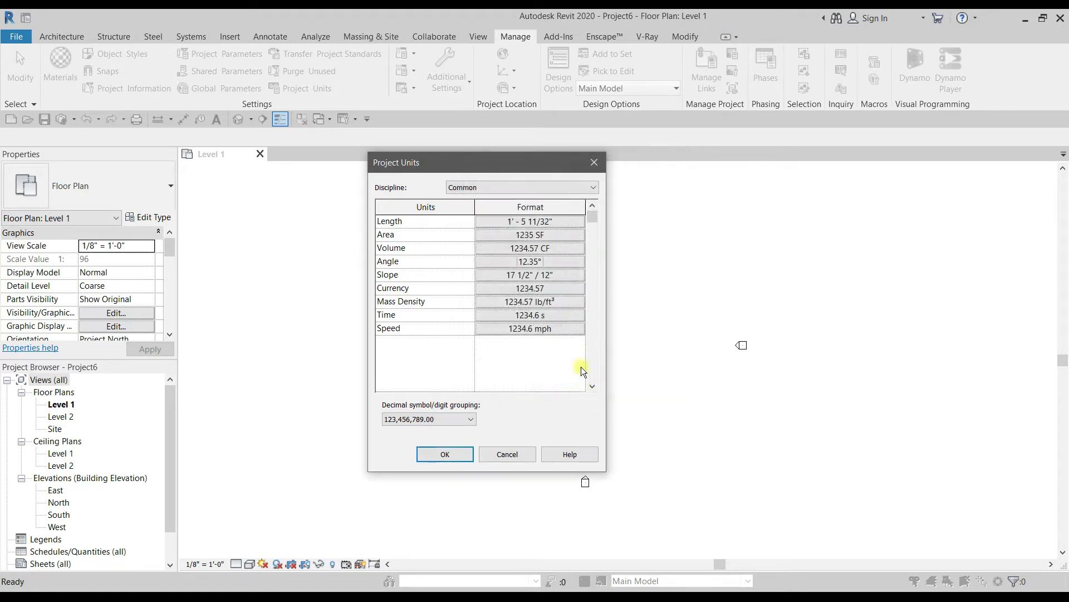
Review the rounding choices of the Slope format in the project units
click(535, 275)
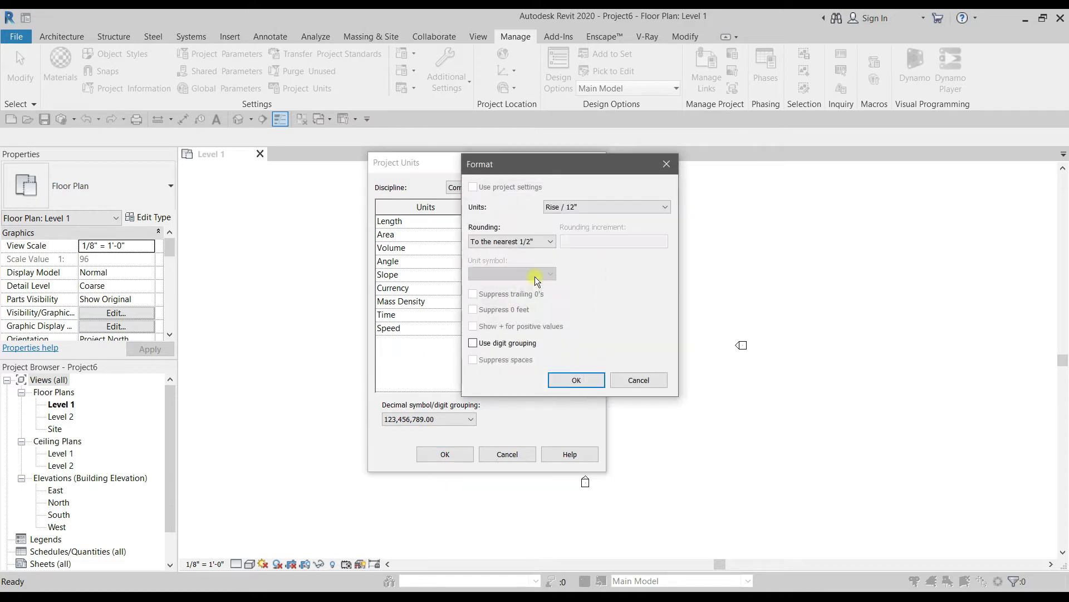
click(510, 244)
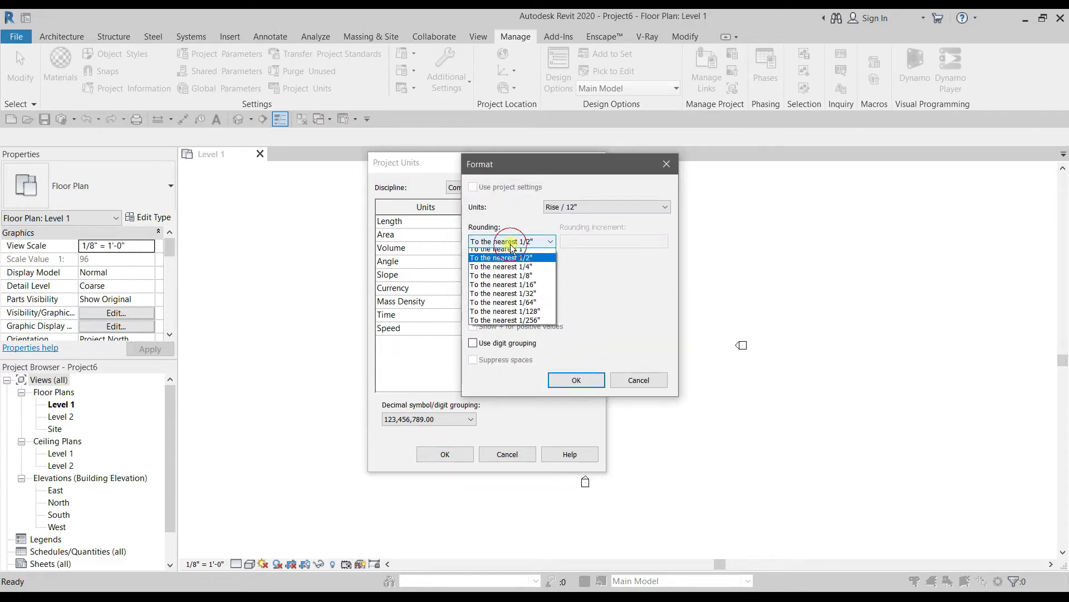
click(579, 294)
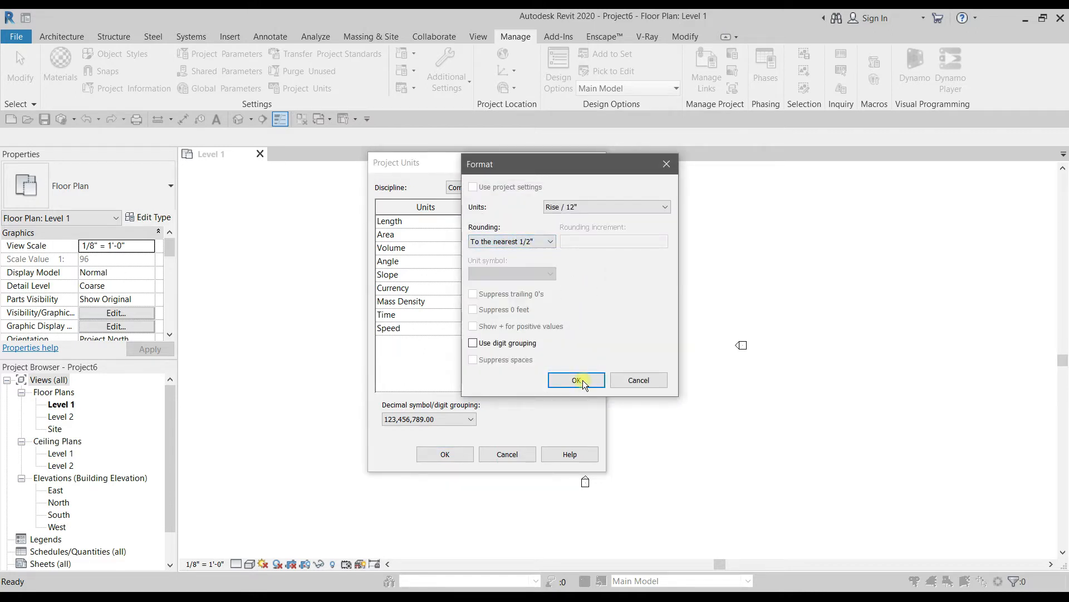
click(577, 380)
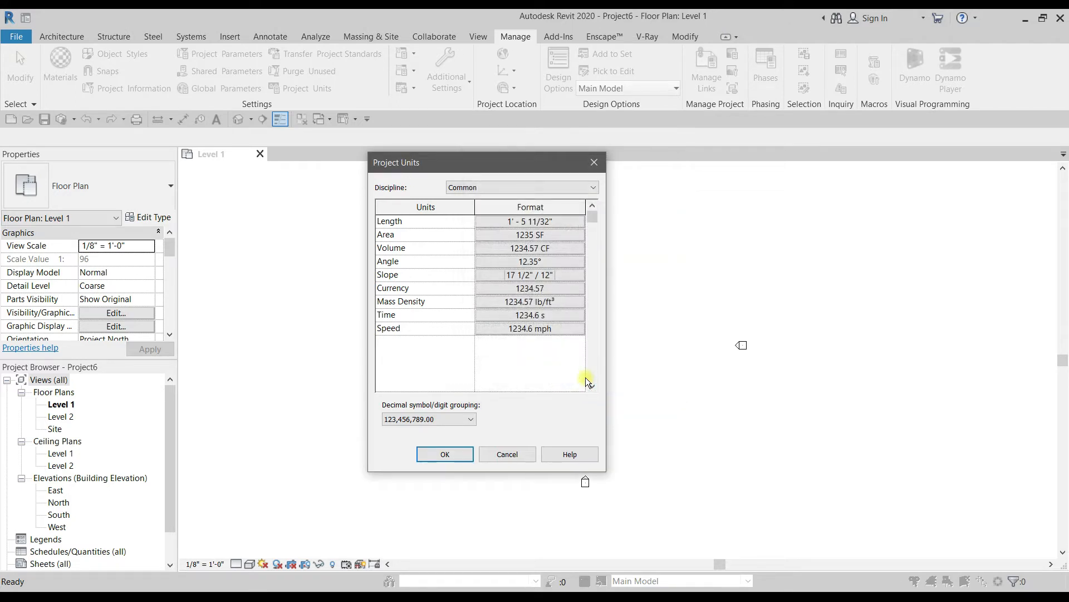
Review the unit symbol choices of the Currency format and close the project units settings
click(541, 289)
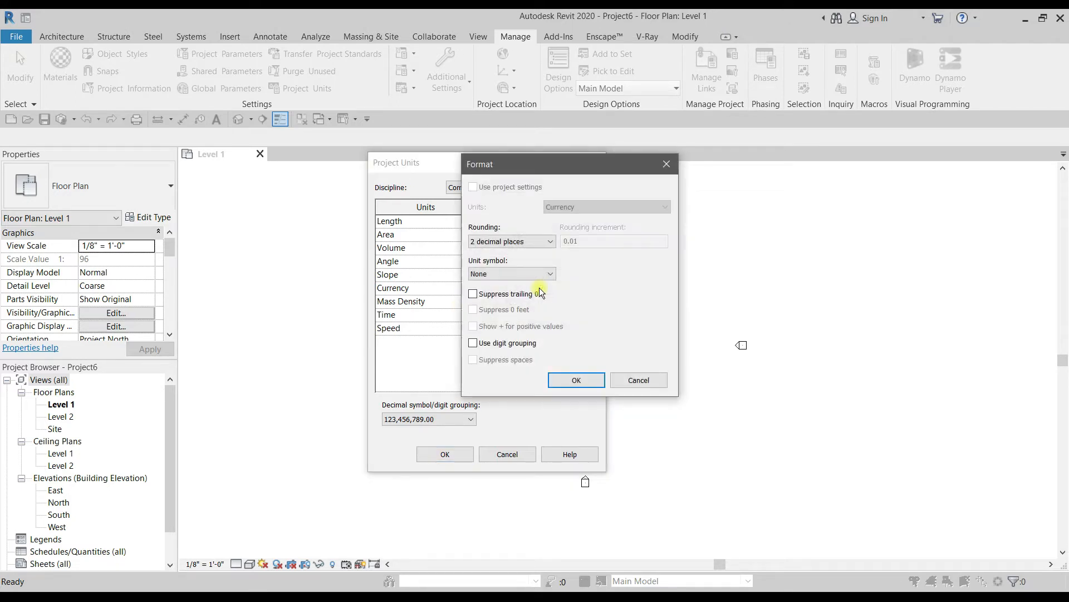
click(521, 274)
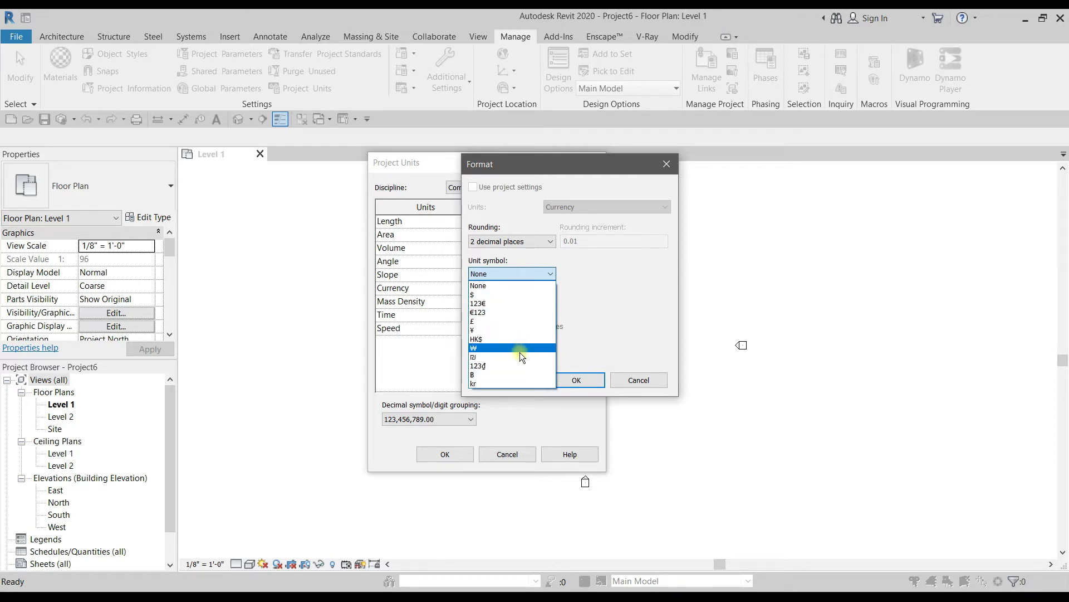
click(568, 378)
click(569, 379)
click(452, 454)
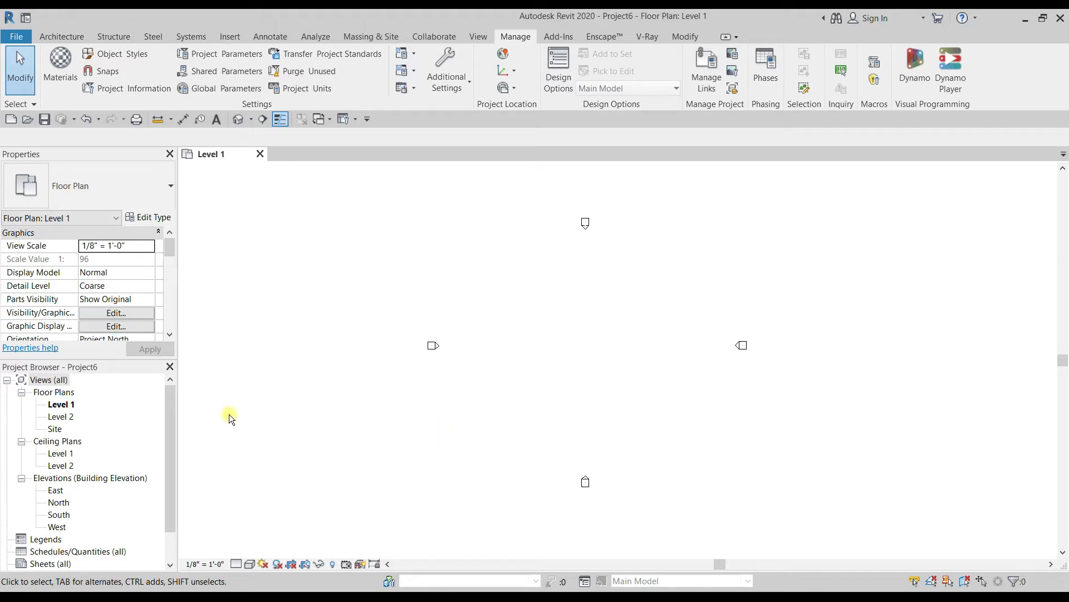
Set a custom view scale with a 1:100 ratio for the Level 1 floor plan
click(205, 563)
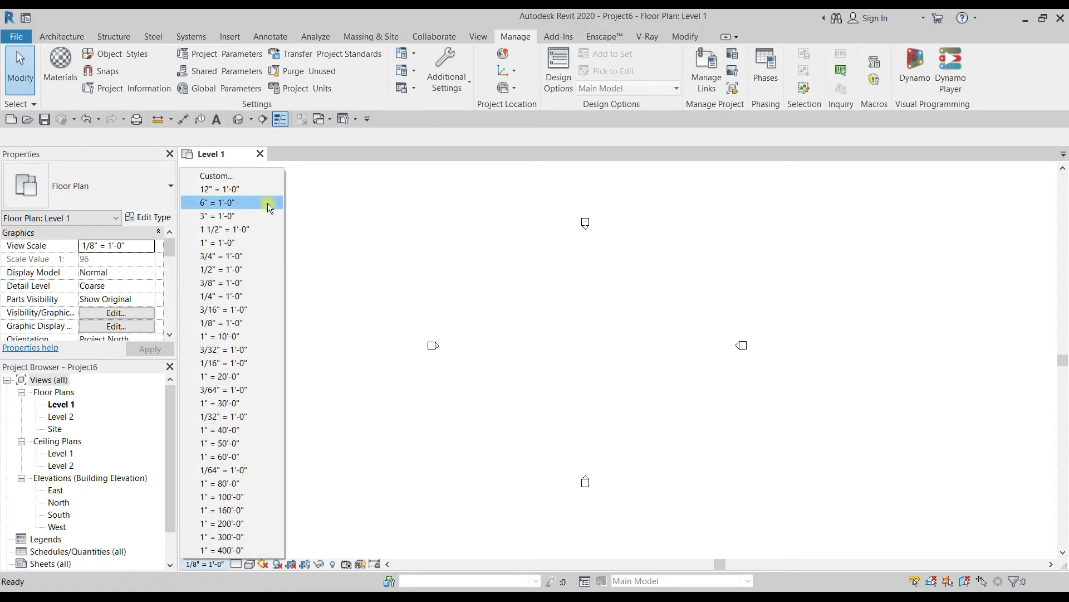
click(226, 177)
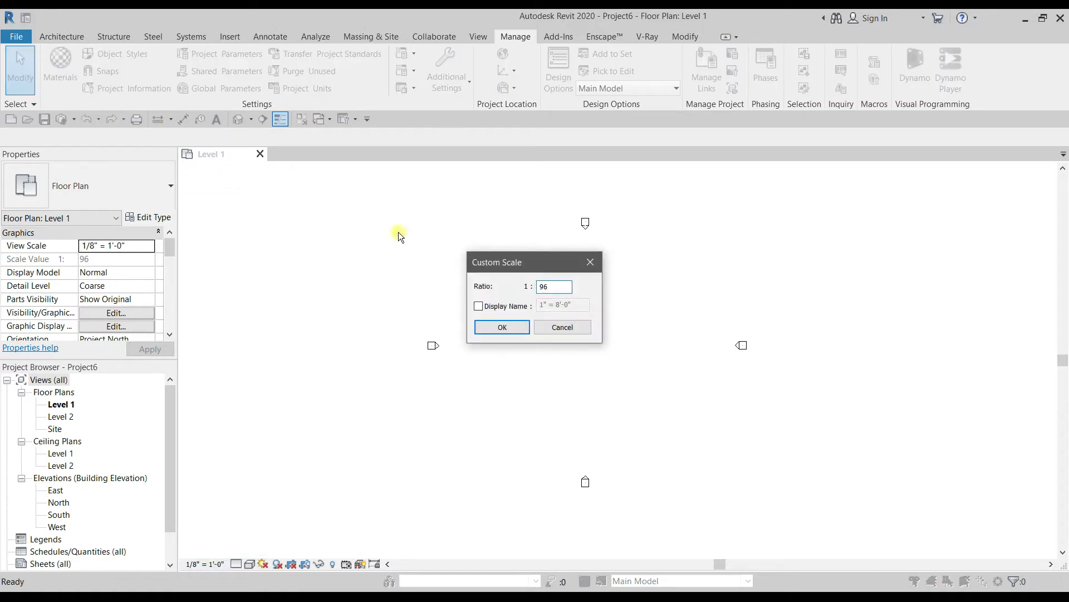
drag(555, 290, 535, 289)
text(100)
click(478, 307)
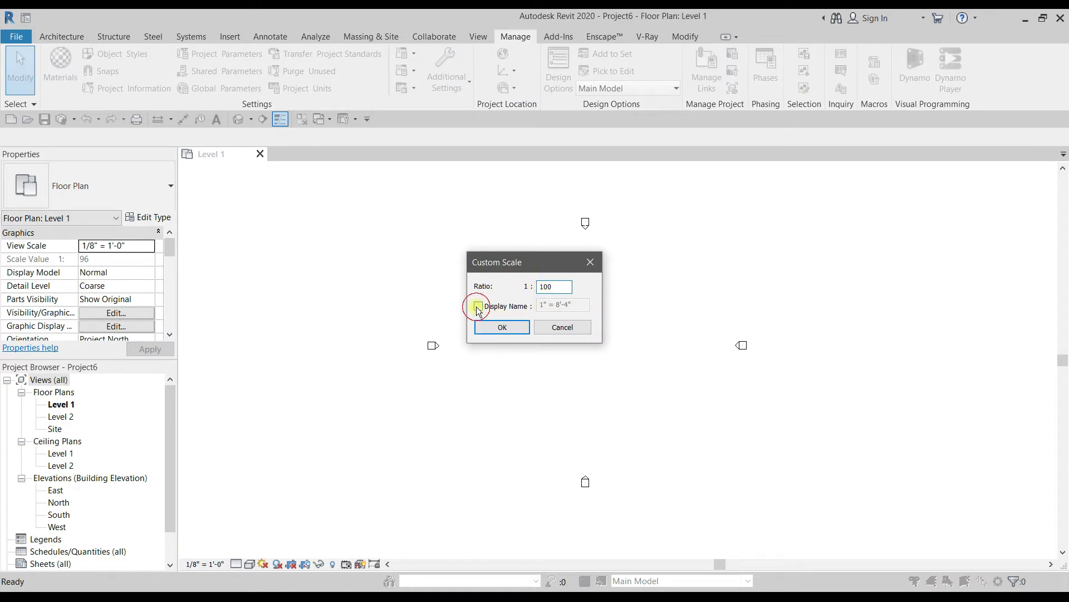
click(501, 328)
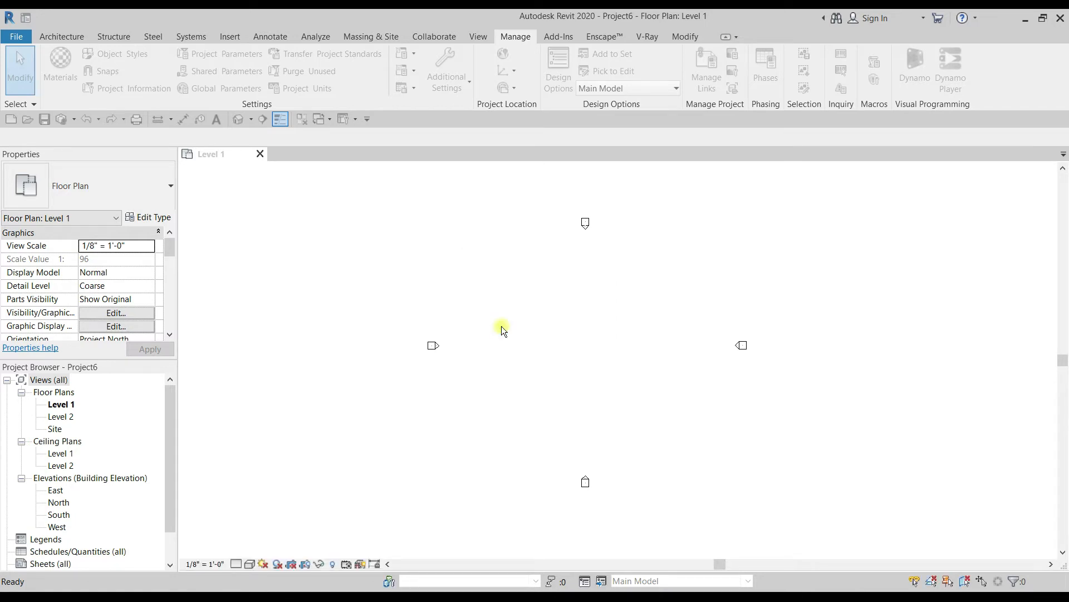
scroll(513, 345, down, 2)
scroll(534, 362, up, 1)
scroll(484, 400, down, 3)
Open the East elevation, examine the Level 1 and Level 2 height labels, and return to the Level 1 floor plan
drag(169, 407, 167, 430)
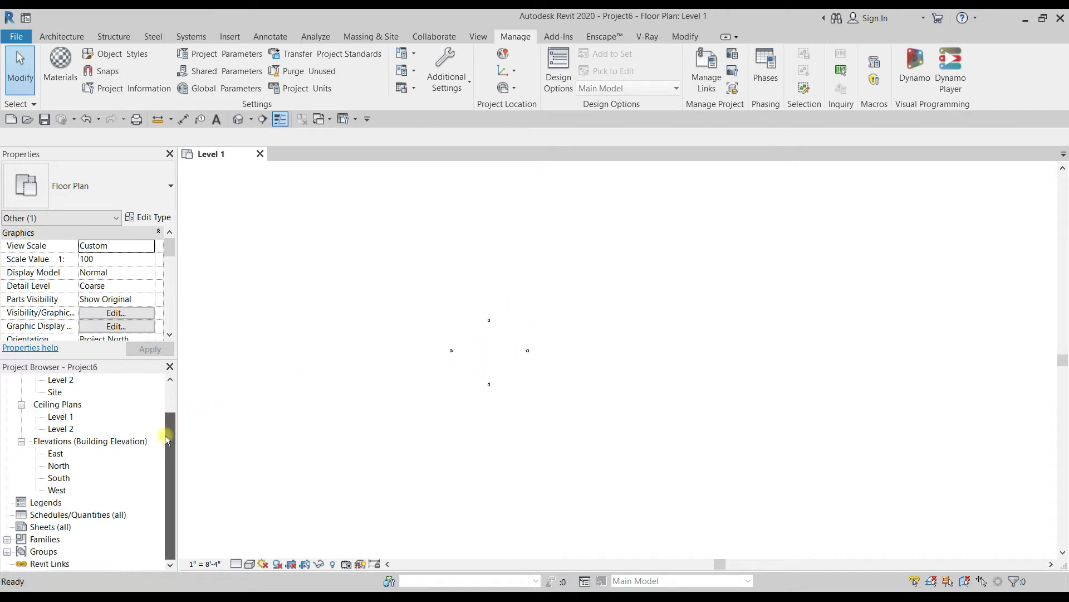
double_click(58, 454)
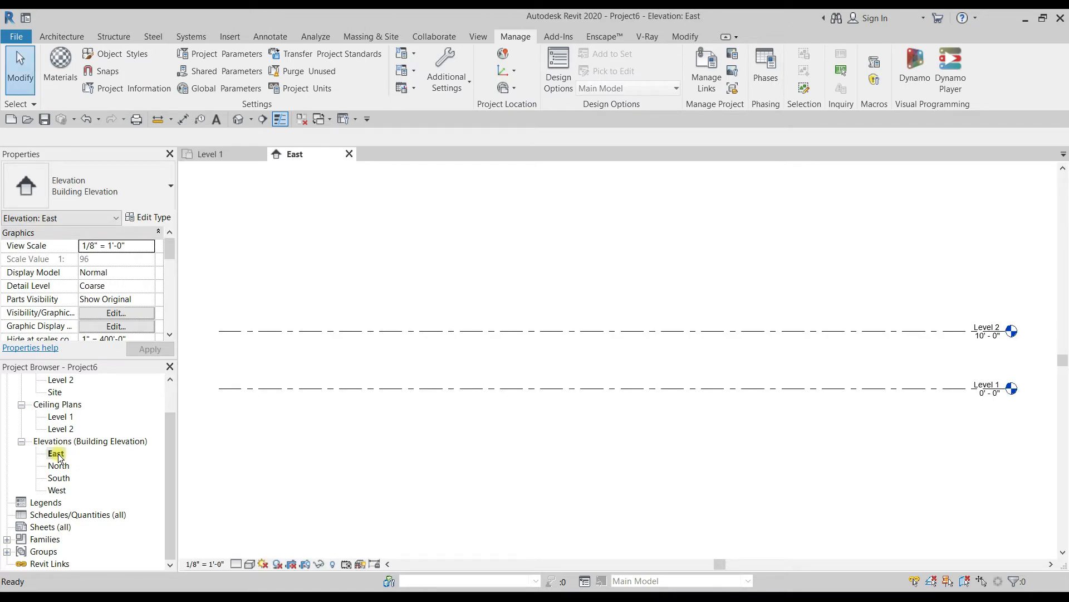
scroll(427, 416, down, 2)
scroll(918, 382, up, 3)
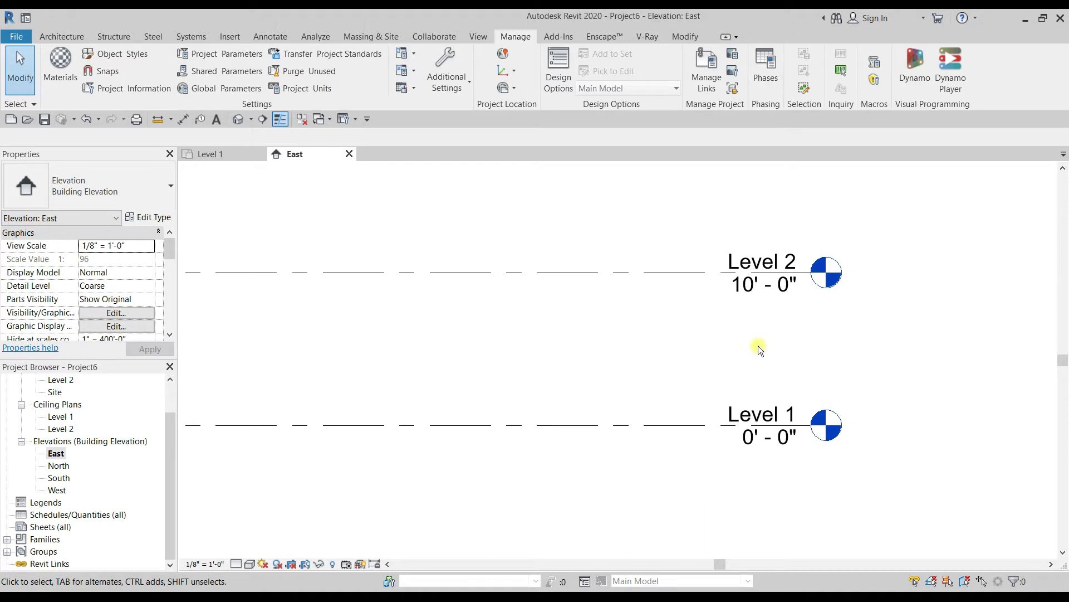
scroll(759, 347, down, 2)
scroll(800, 339, down, 2)
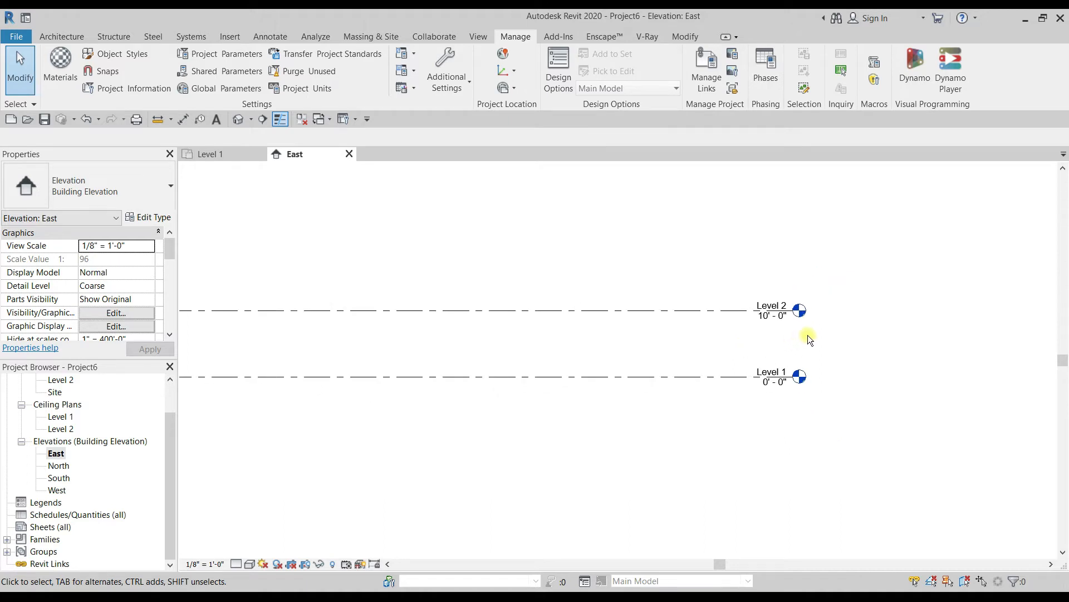
scroll(809, 338, down, 2)
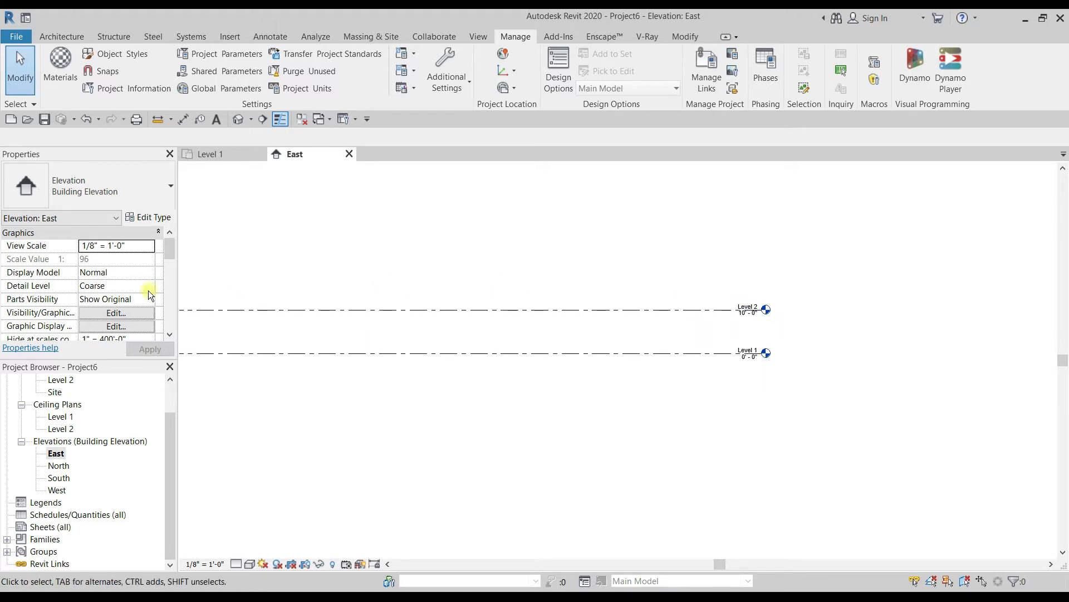
scroll(62, 405, up, 3)
double_click(60, 405)
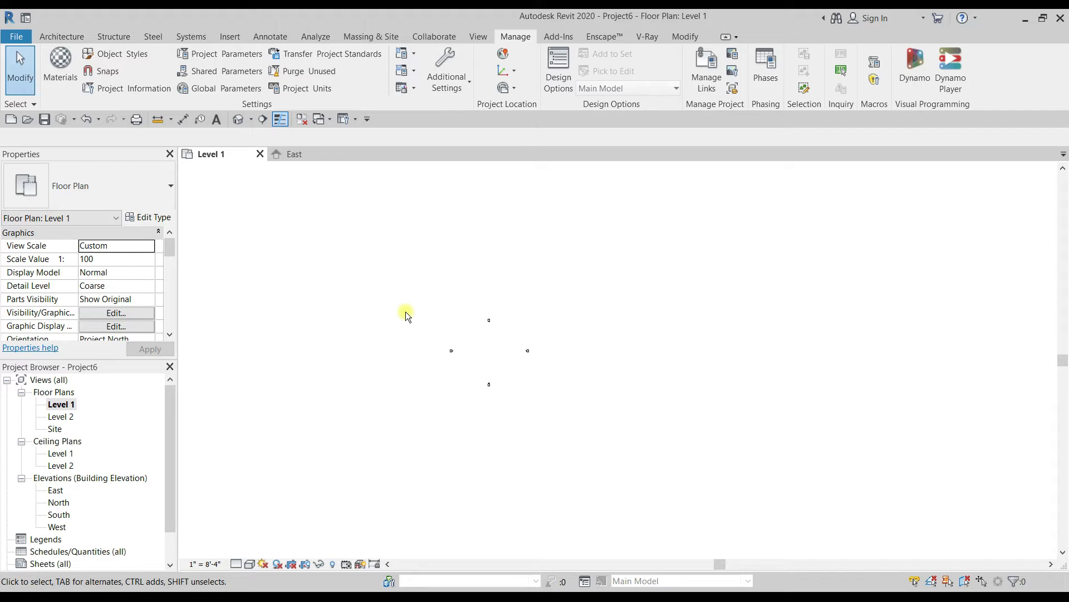
Close both open views and the imperial project without saving the changes
click(260, 154)
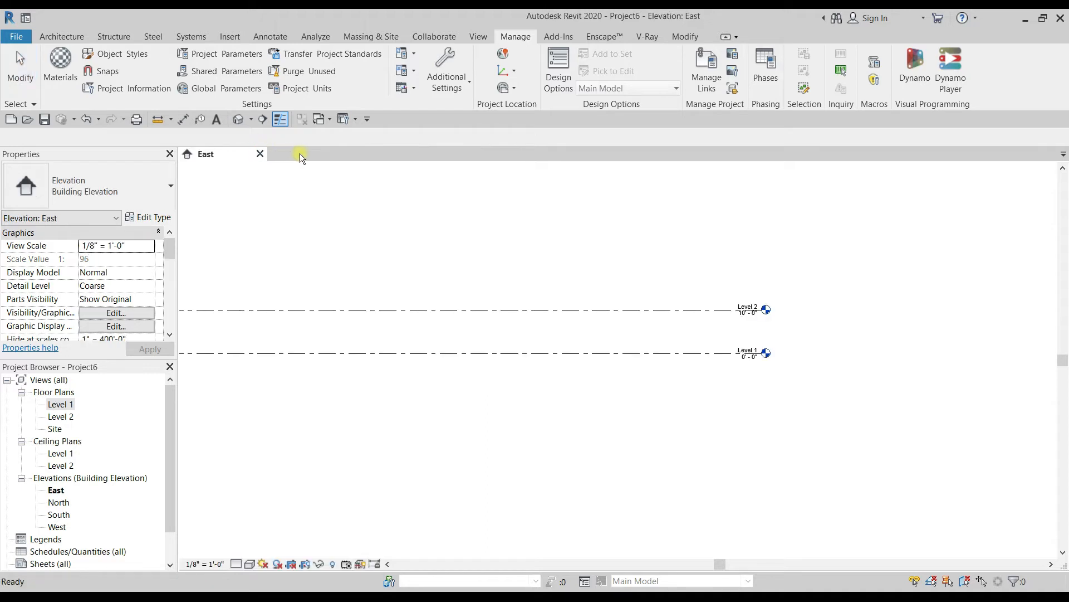
click(260, 154)
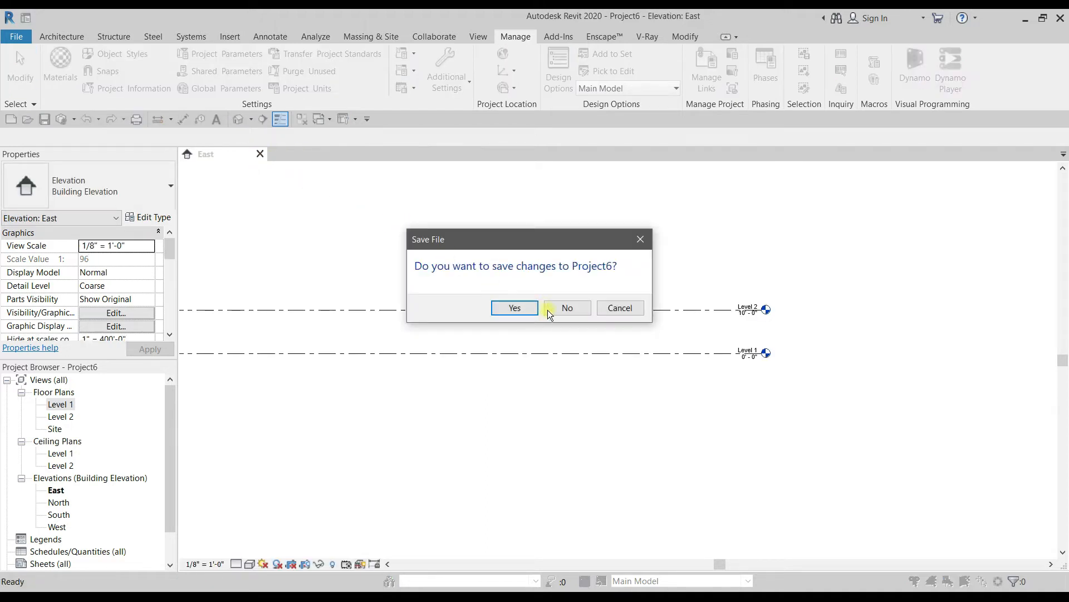
click(563, 311)
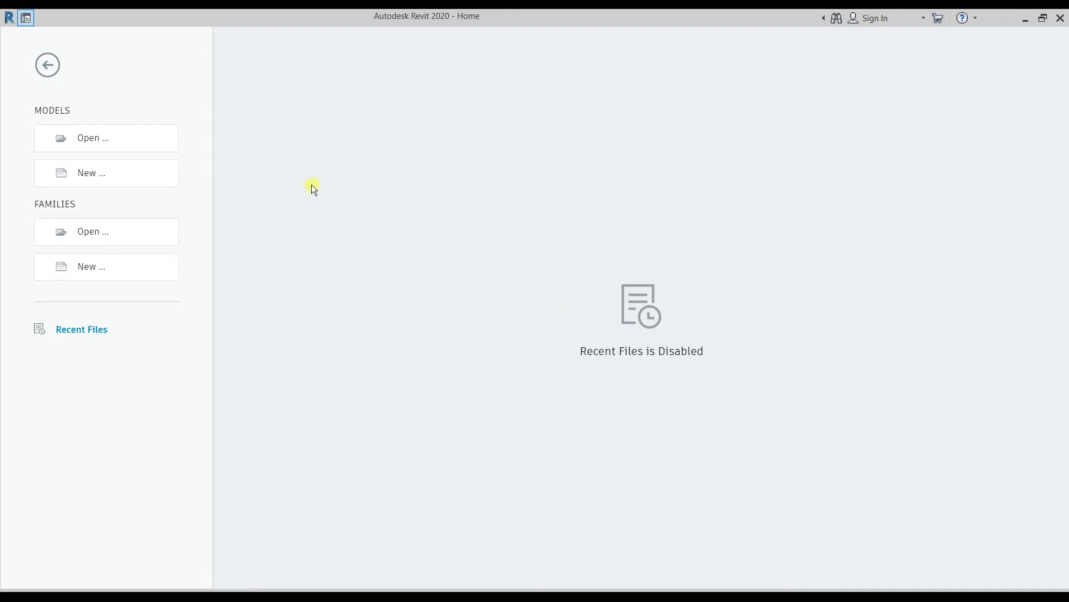
Create a new project from the DefaultMetric.rte template in the US Metric folder
click(161, 172)
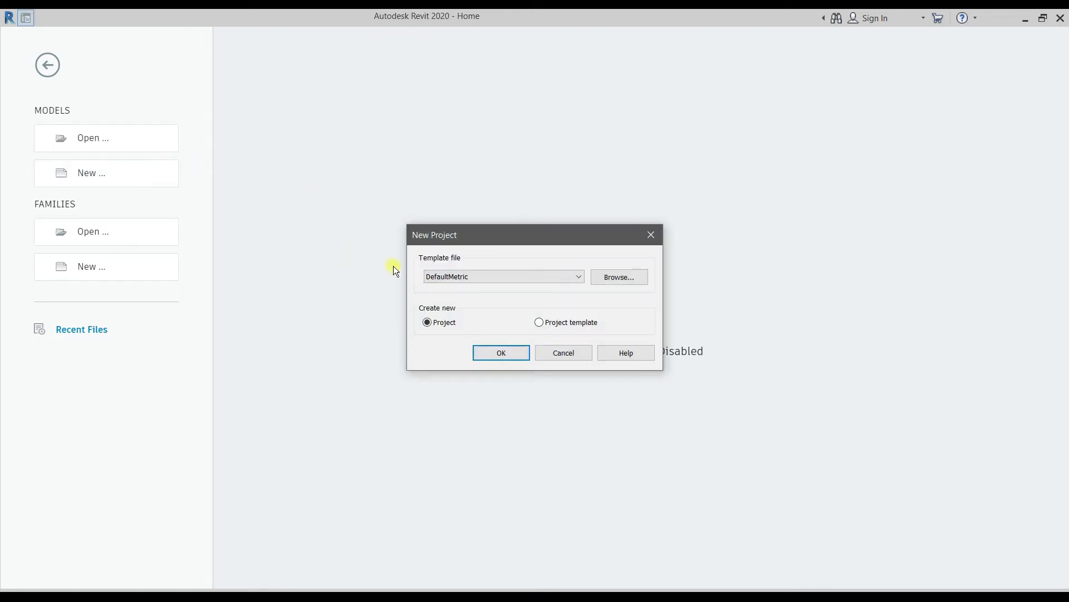
click(604, 276)
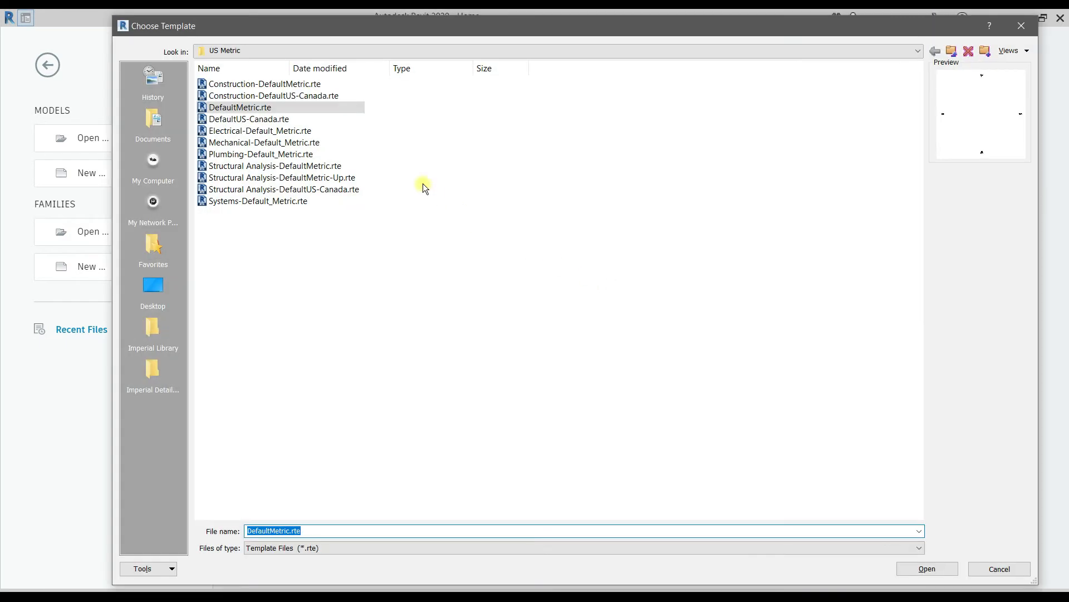
click(951, 50)
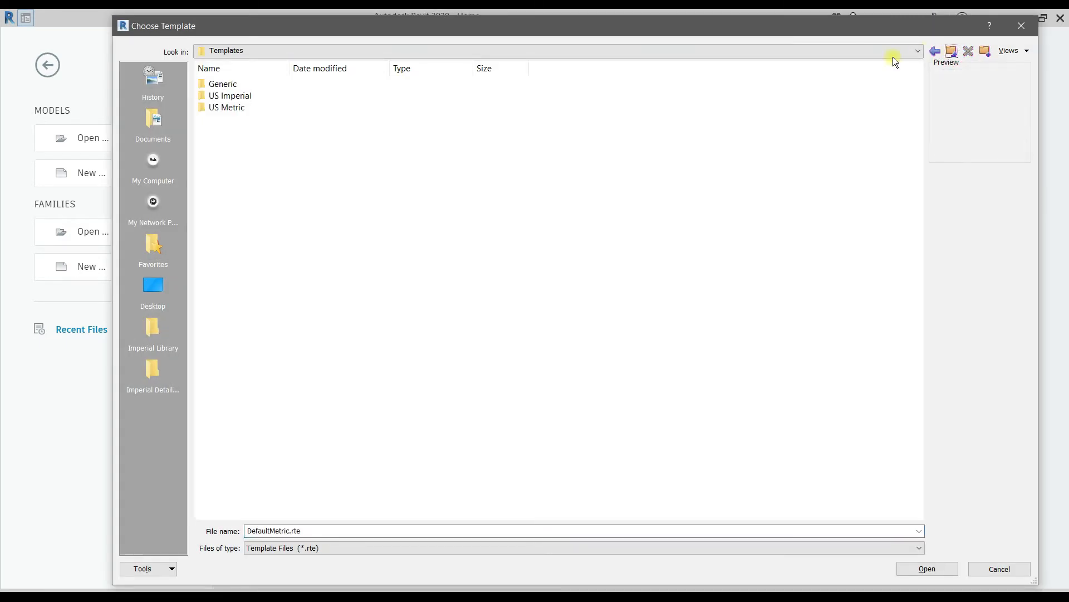
double_click(306, 106)
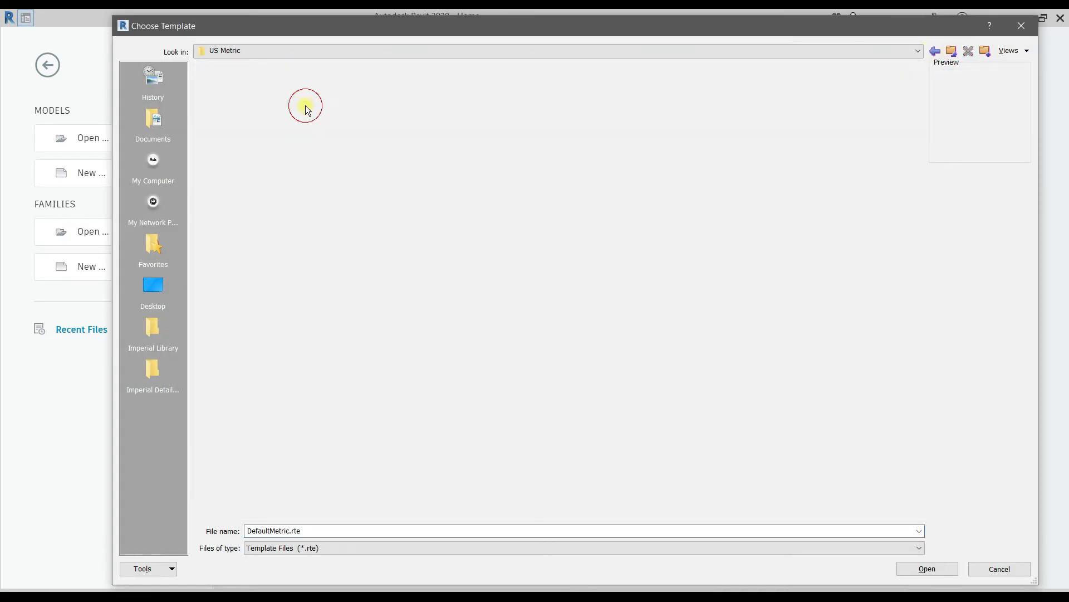
click(303, 106)
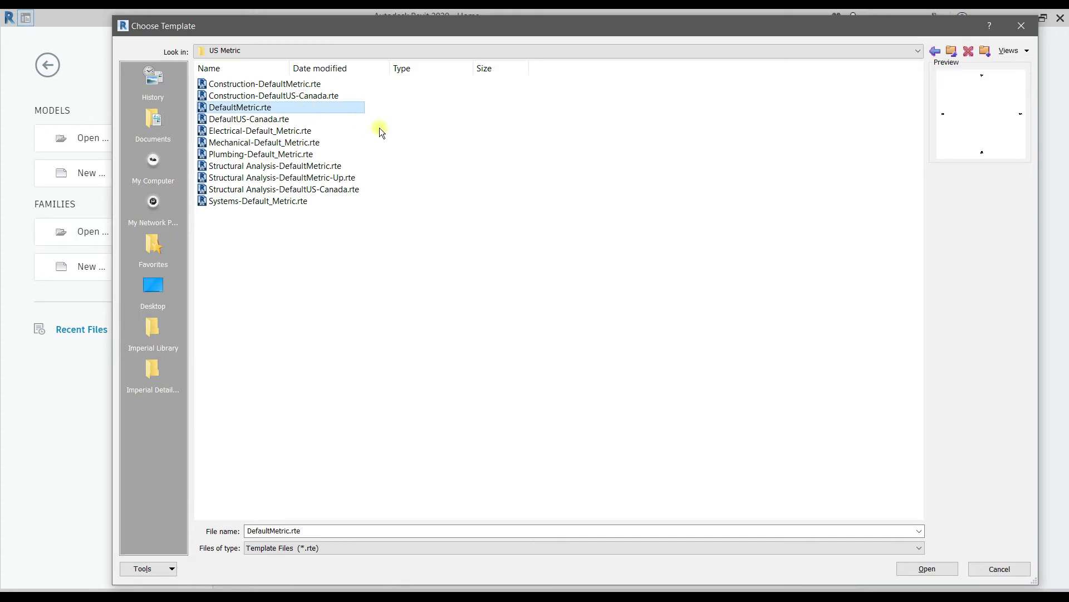
click(918, 567)
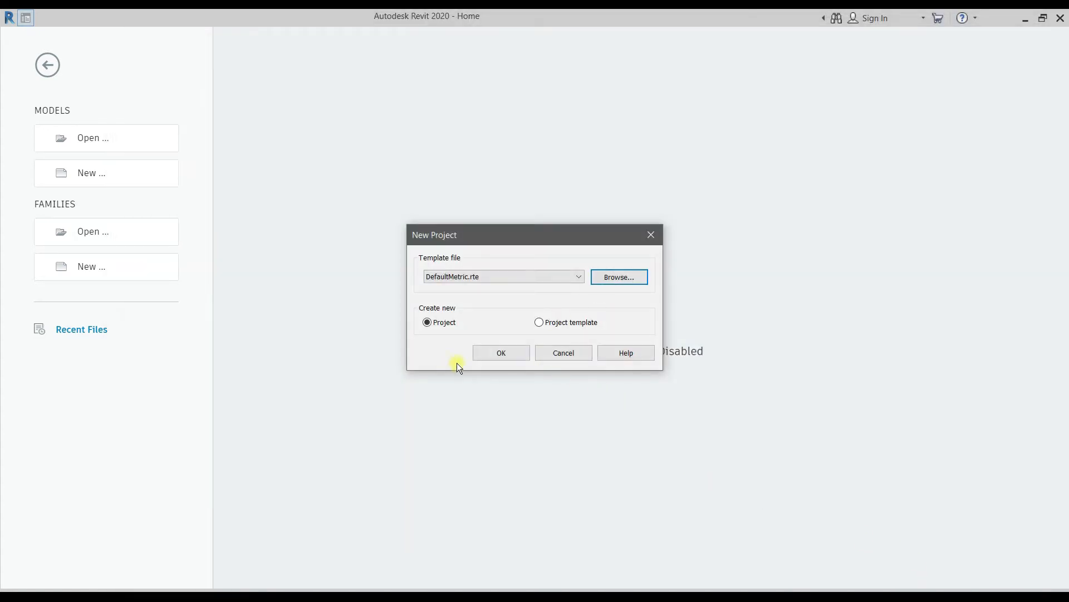
click(491, 353)
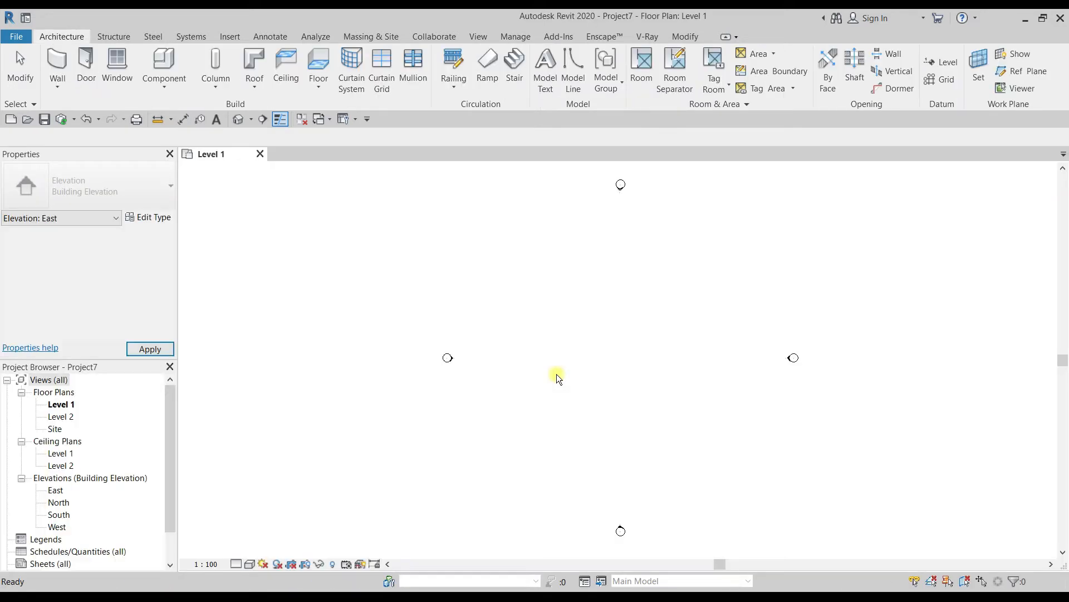
Set the Length format to Millimeters in the project units and accept the settings
scroll(462, 309, down, 3)
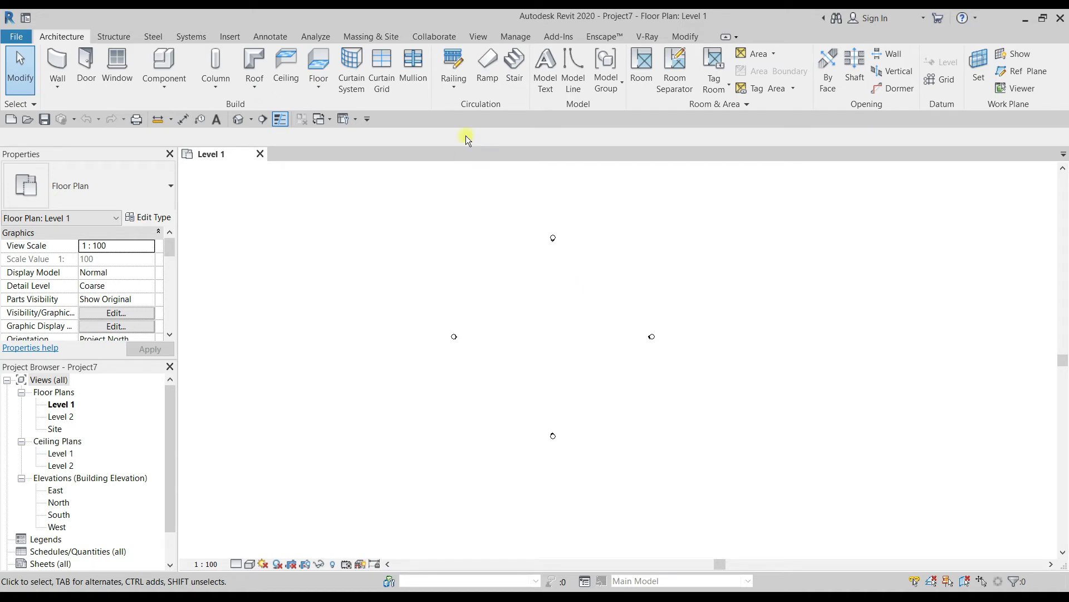
click(512, 37)
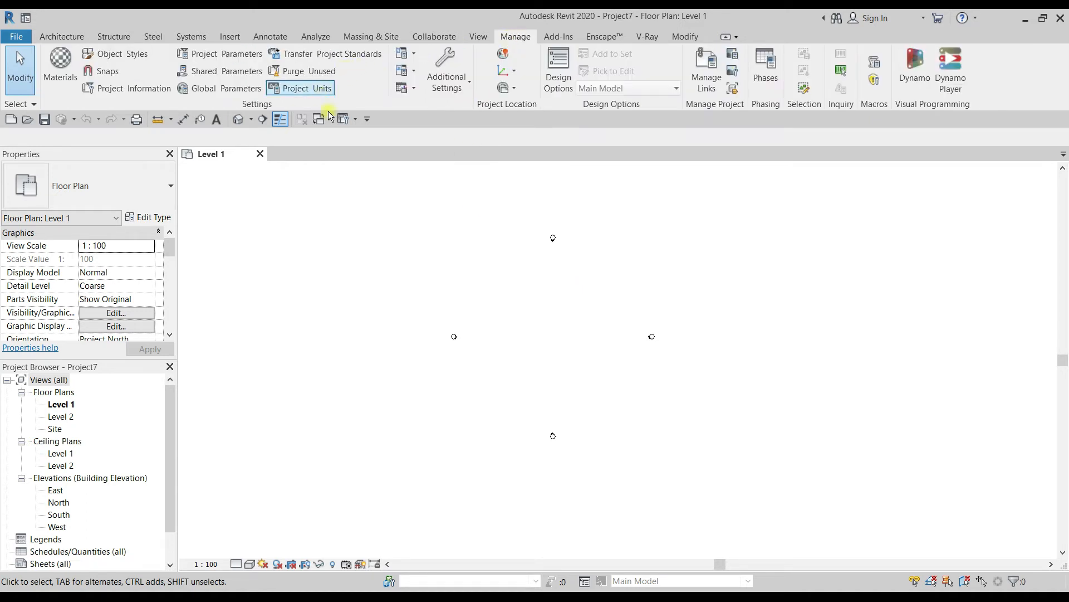
key(u)
key(n)
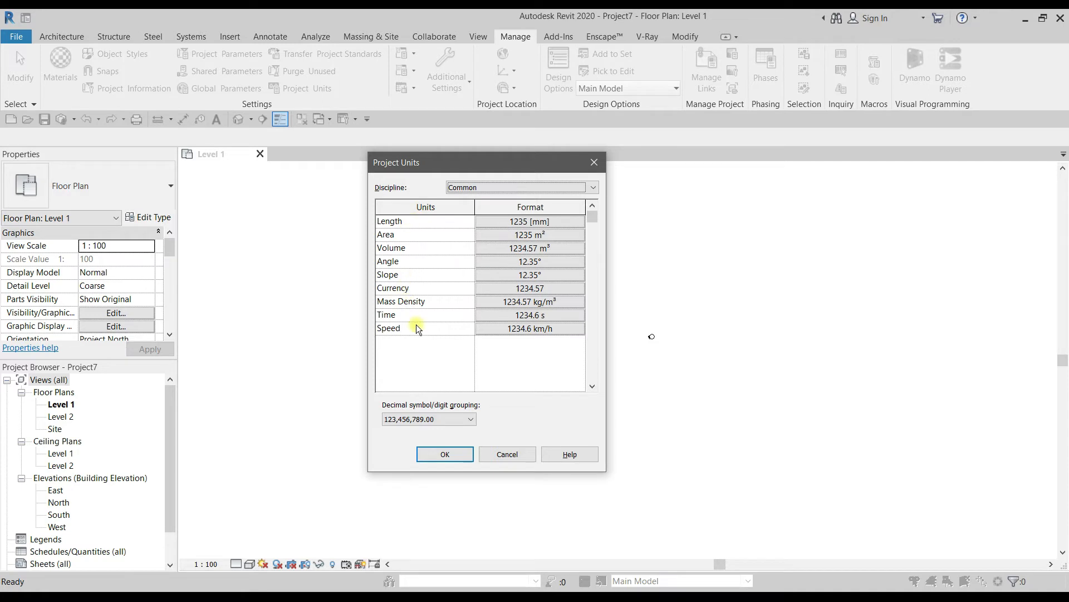
click(509, 222)
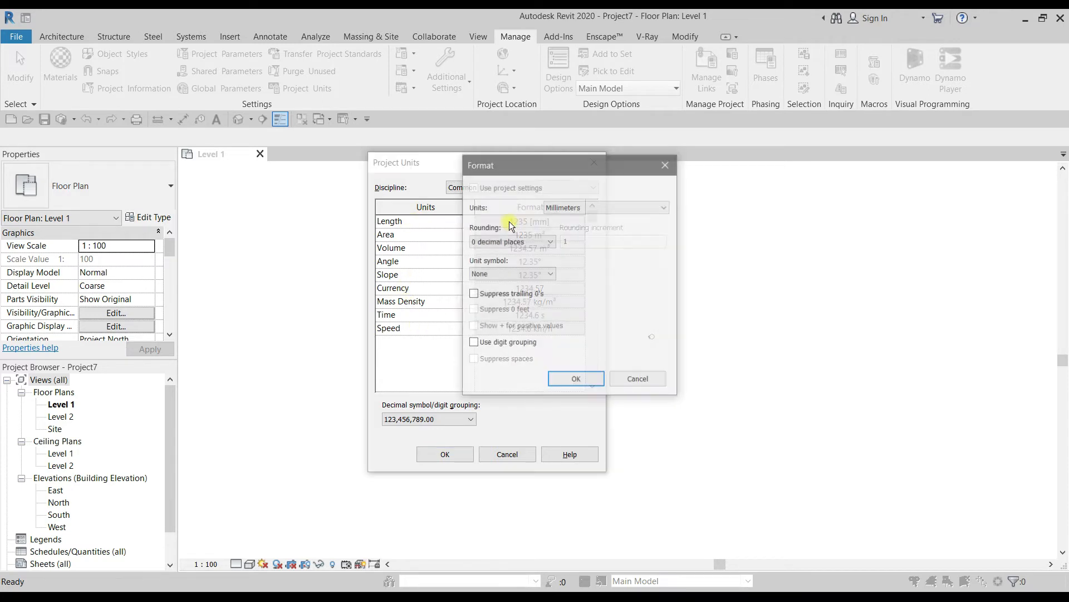
click(565, 210)
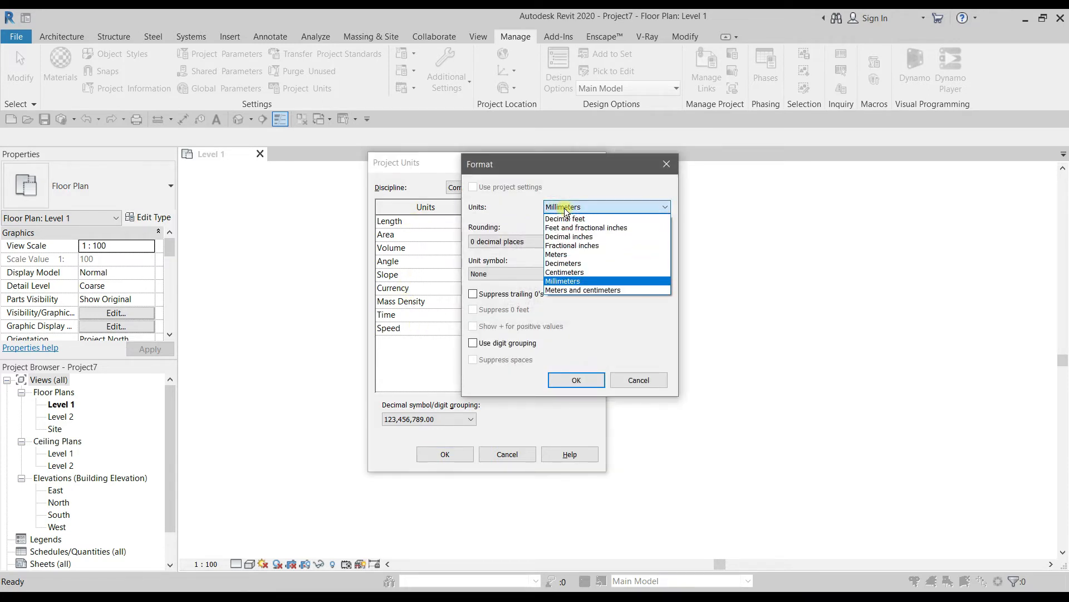
click(564, 281)
click(578, 379)
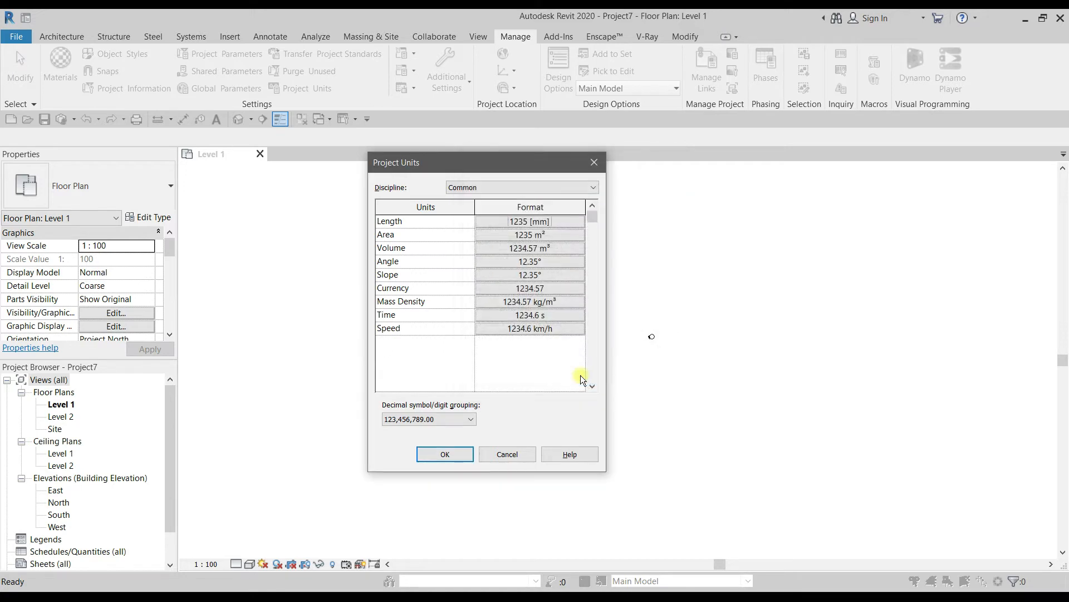
click(450, 461)
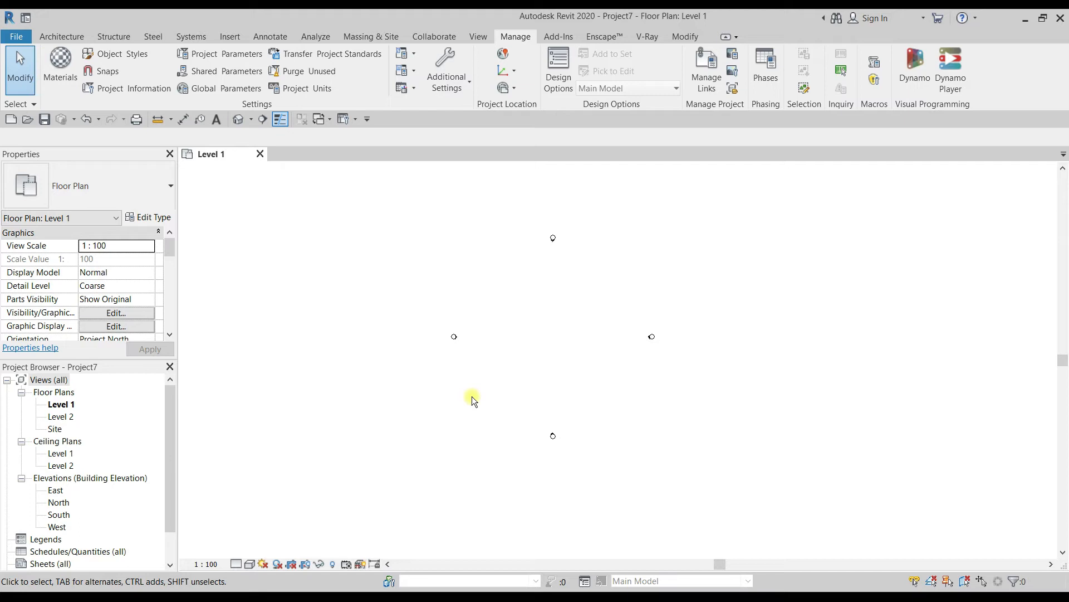
Start a Generic - 200mm wall on Level 1 with its Top Constraint set to Up to level: Level 2
scroll(530, 346, up, 2)
click(43, 36)
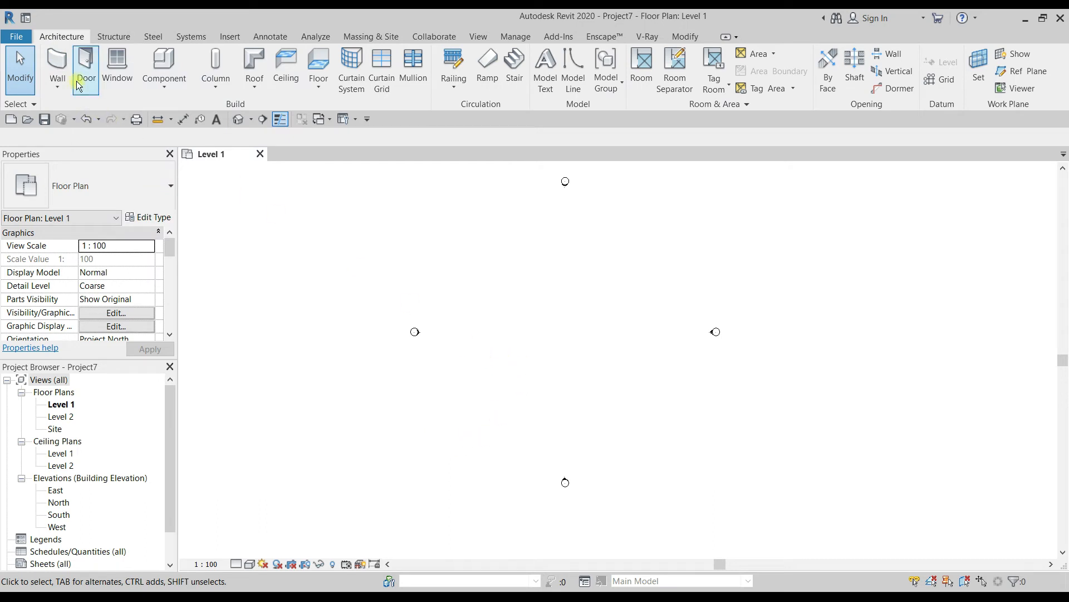
click(58, 62)
scroll(537, 275, up, 1)
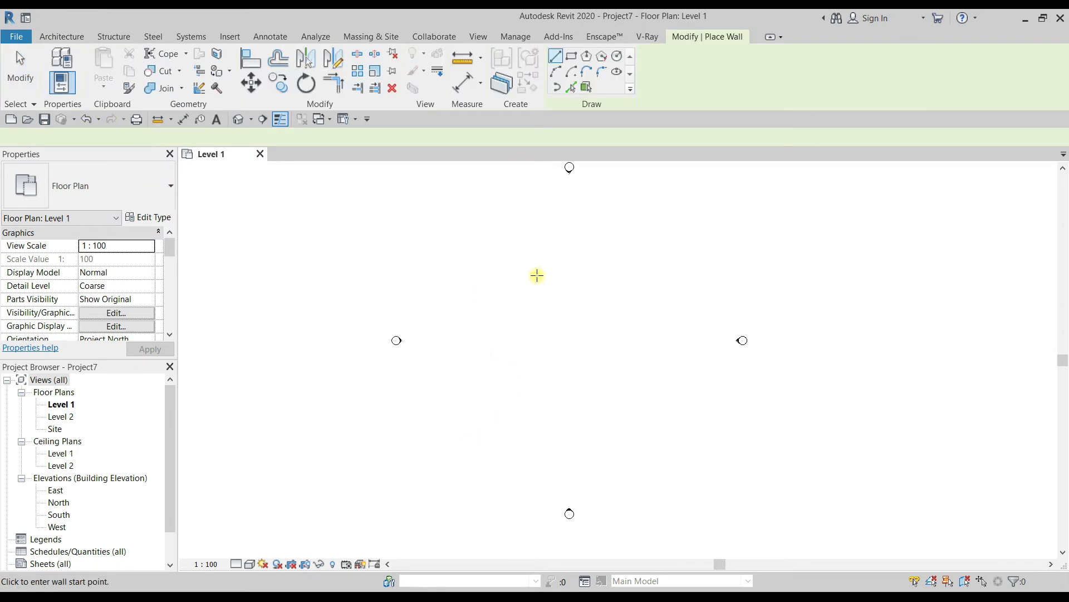
scroll(538, 276, up, 1)
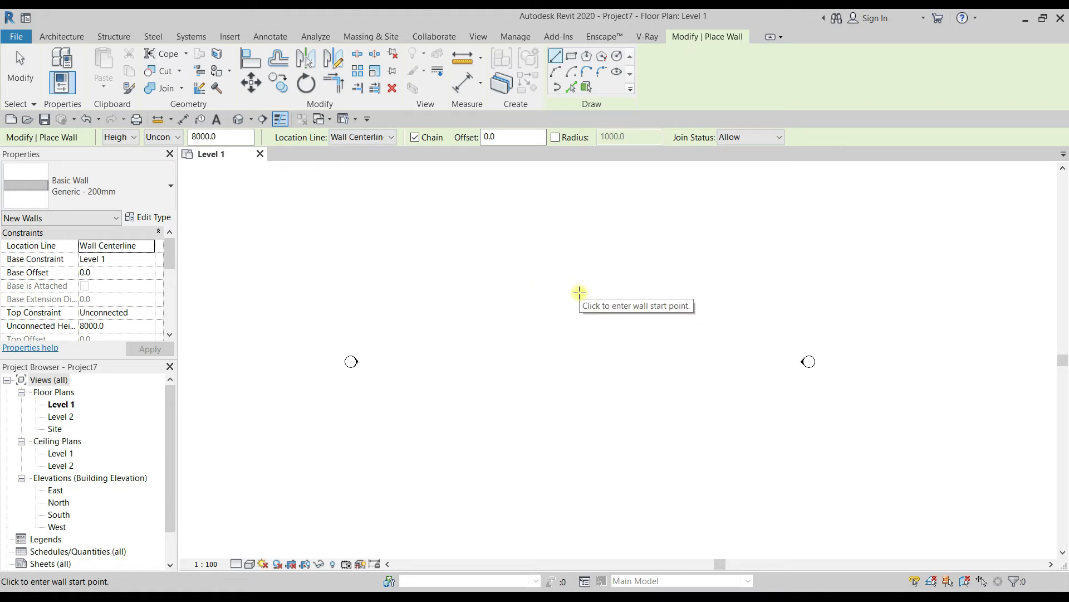
scroll(134, 321, down, 1)
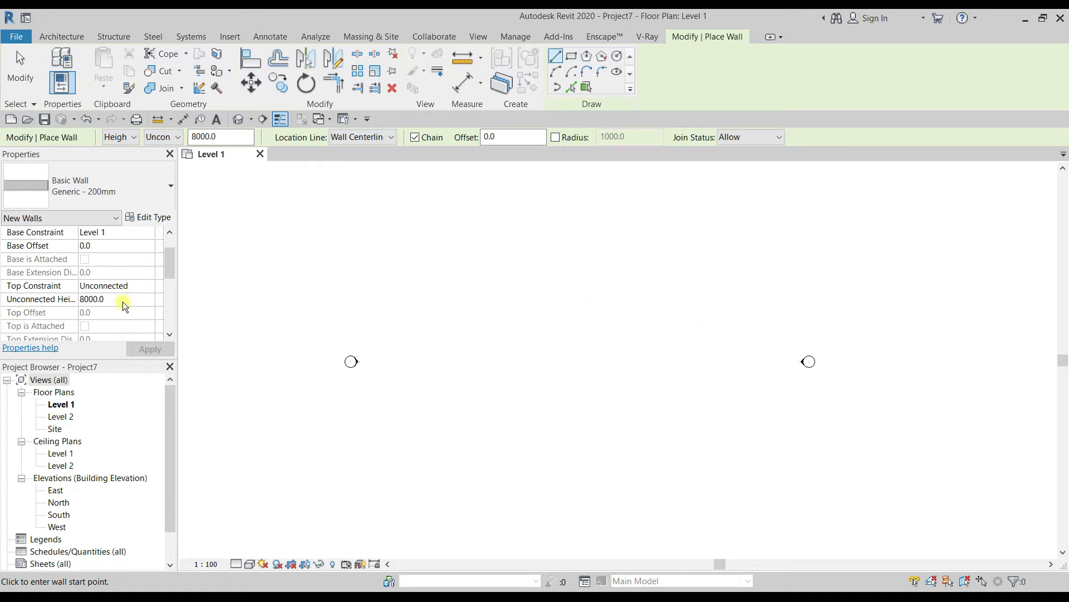
click(149, 286)
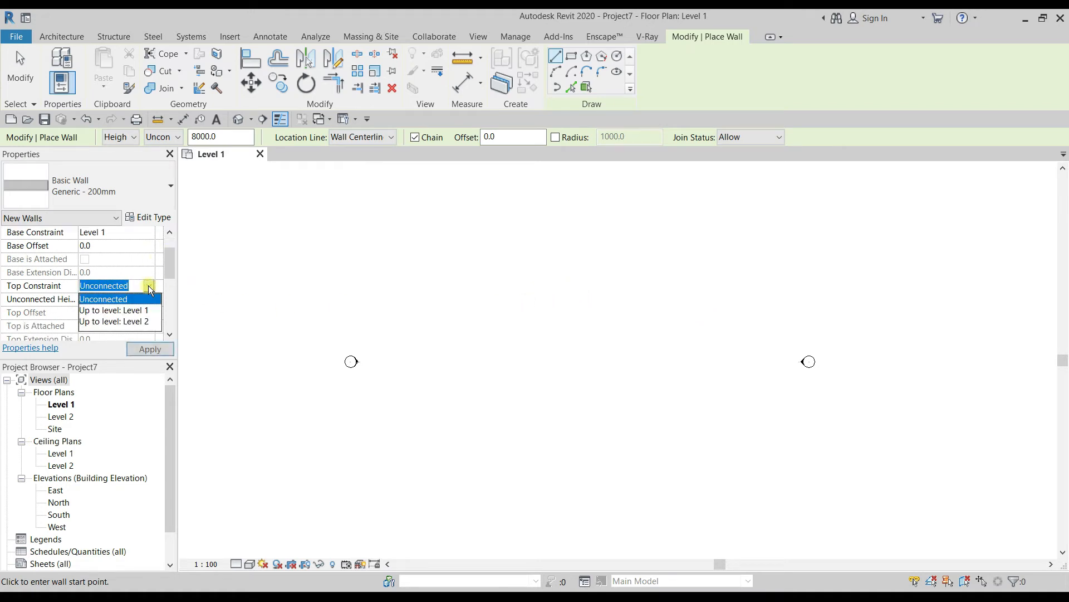
click(124, 321)
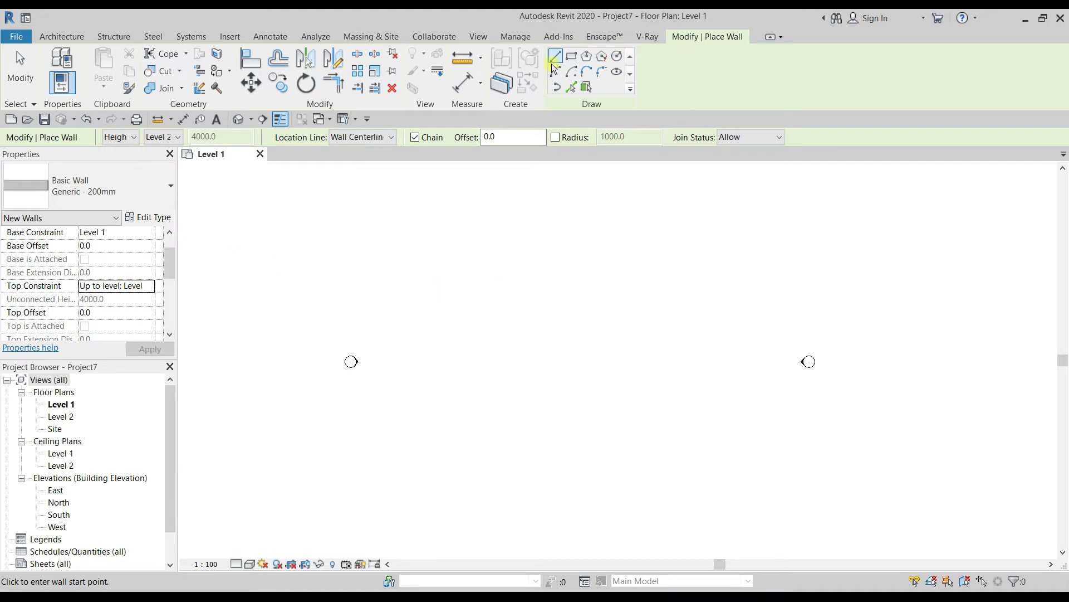
Draw a closed rectangle of walls about 9000 by 6000 mm between the elevation markers and finish the wall command
click(572, 55)
click(532, 295)
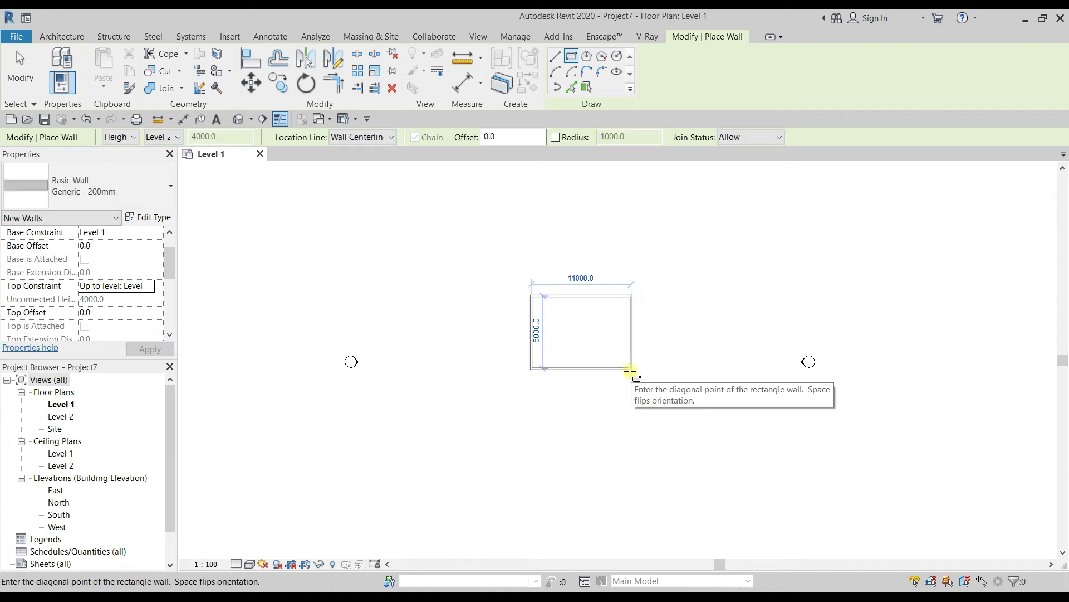
scroll(629, 381, up, 1)
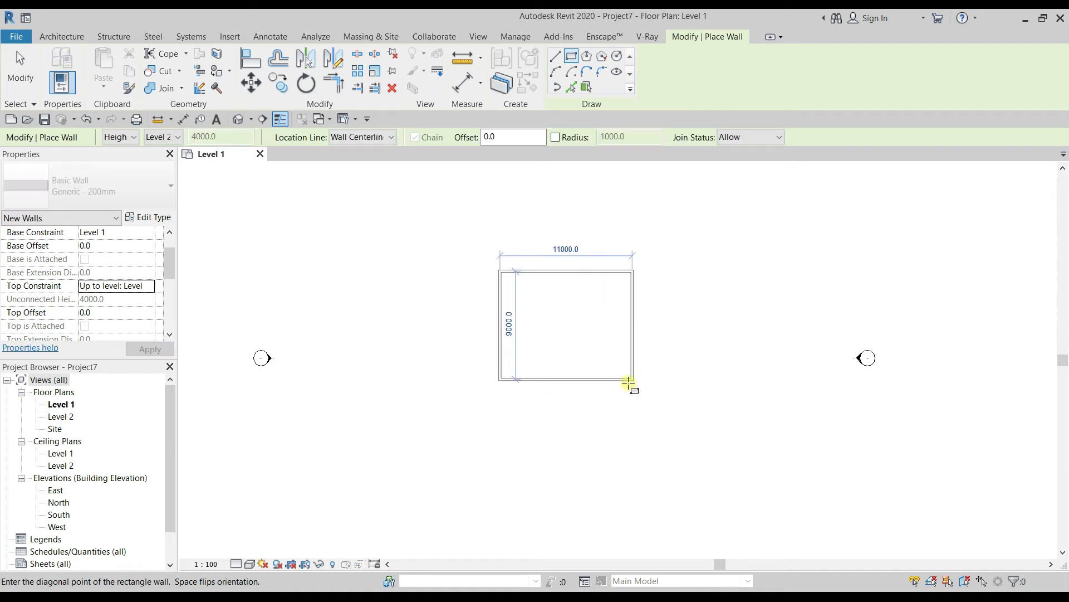
click(608, 342)
scroll(506, 298, up, 5)
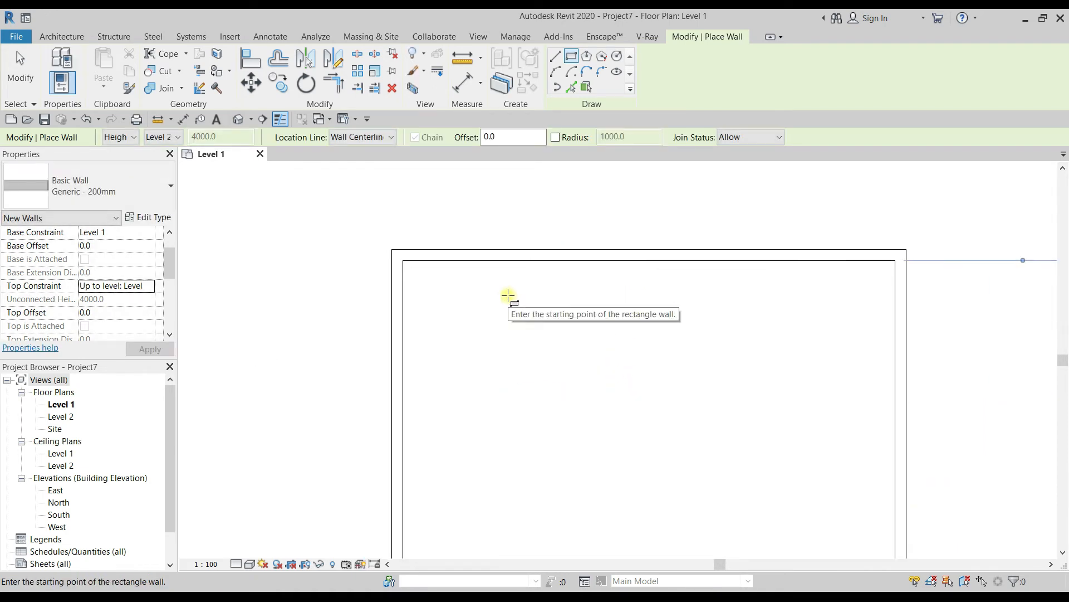
scroll(594, 301, down, 2)
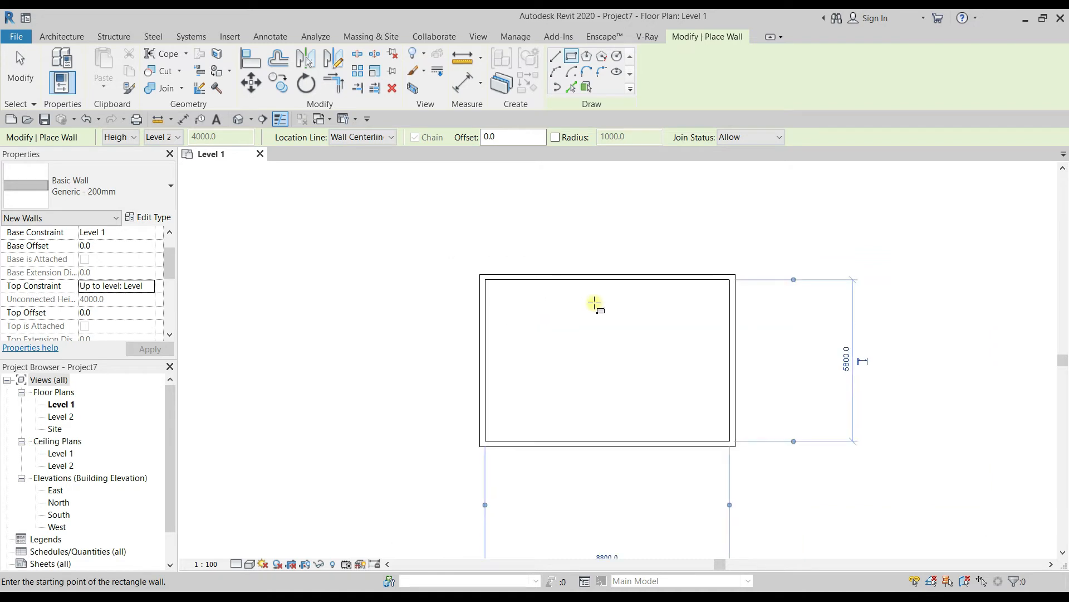
scroll(493, 394, down, 2)
scroll(516, 490, up, 2)
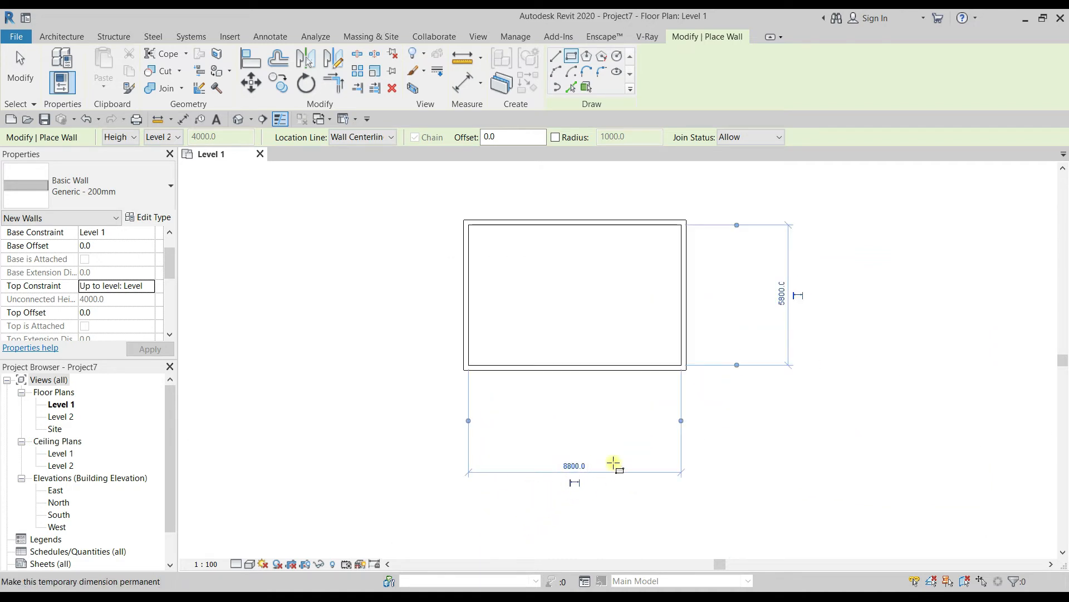
scroll(562, 472, up, 3)
scroll(549, 469, down, 4)
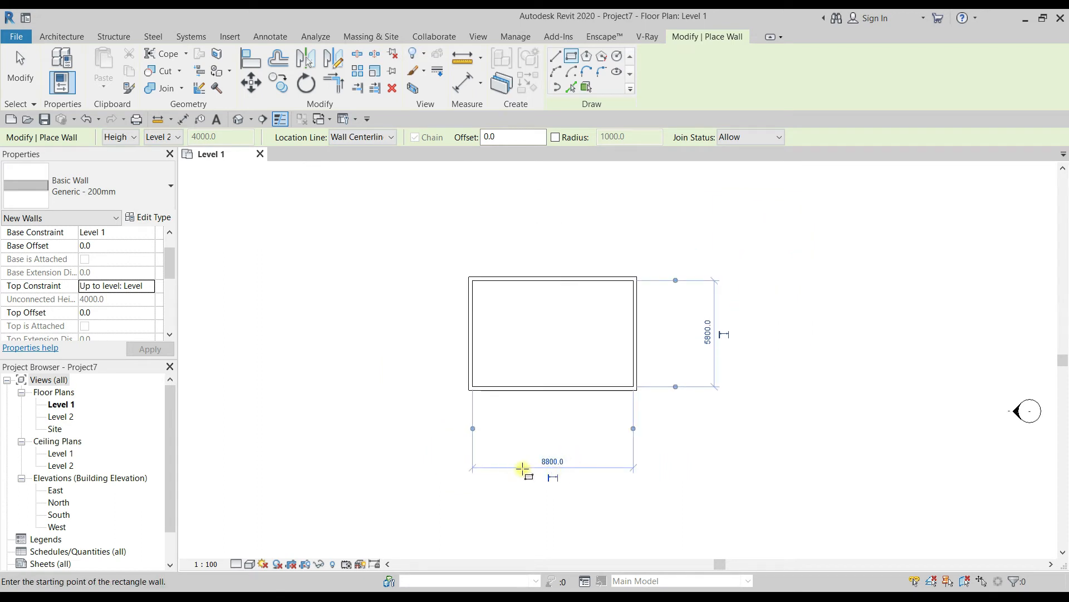
key(Escape)
key(Escape)
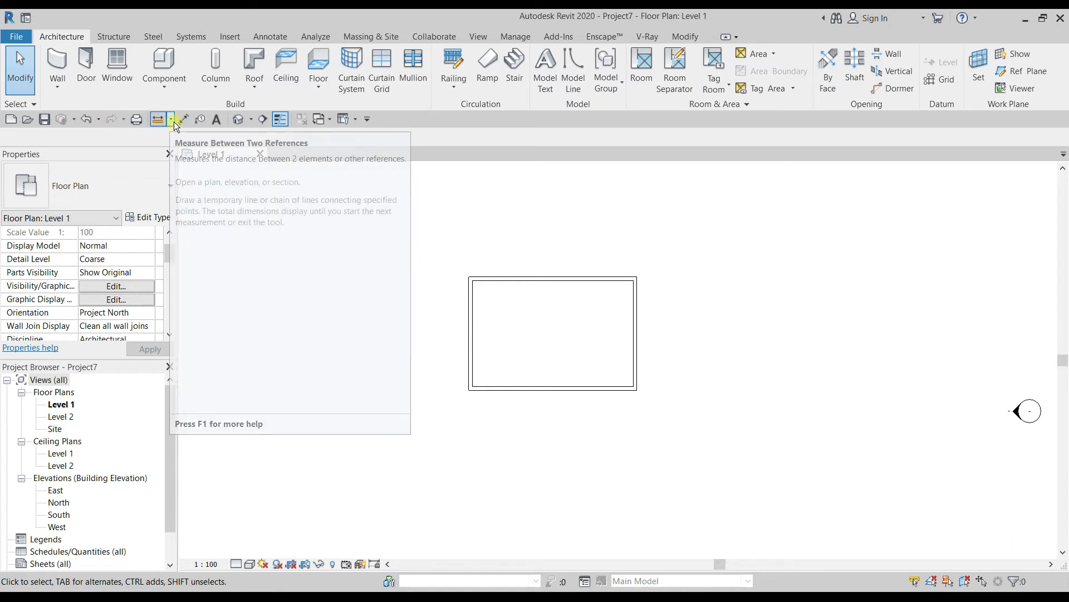
Add an aligned dimension between the centerlines of the west and east walls, placed below the south wall
click(255, 35)
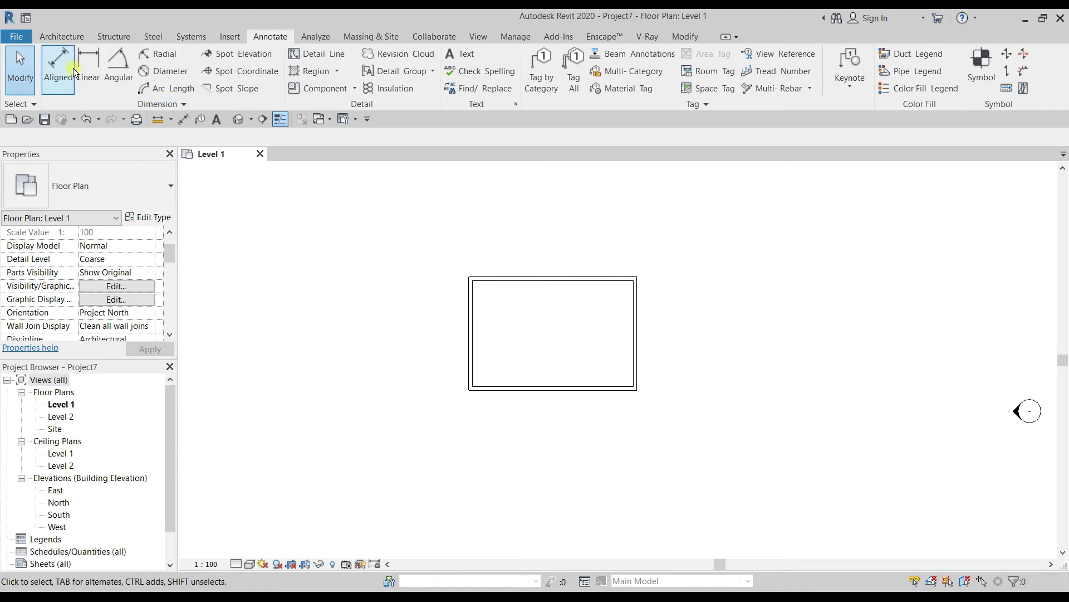
click(57, 67)
scroll(472, 351, up, 5)
click(492, 356)
scroll(766, 402, down, 3)
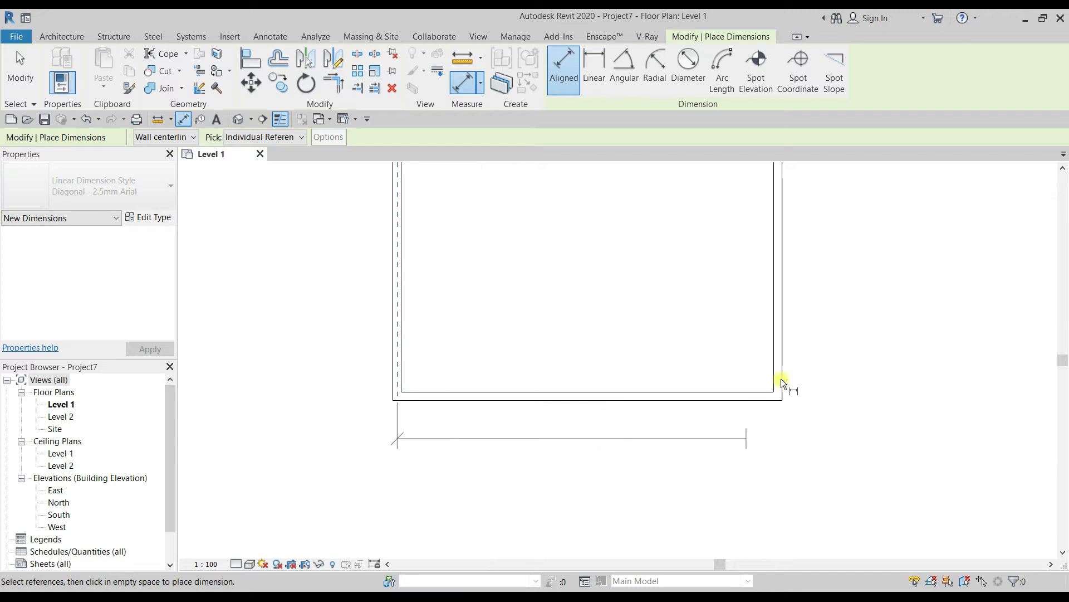
scroll(769, 404, up, 3)
click(785, 372)
click(601, 460)
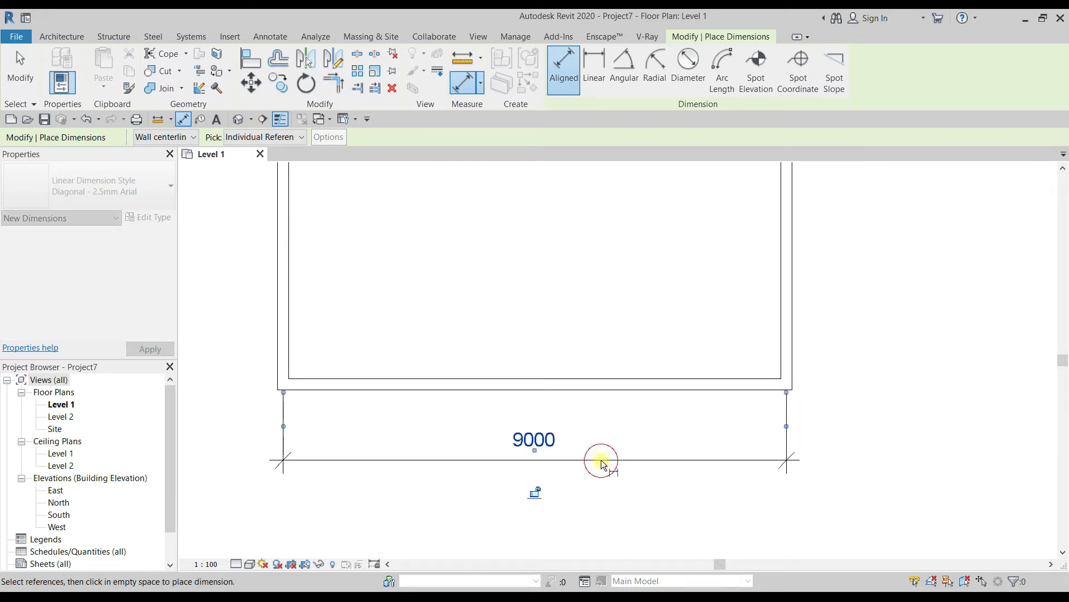
key(Escape)
scroll(590, 441, down, 3)
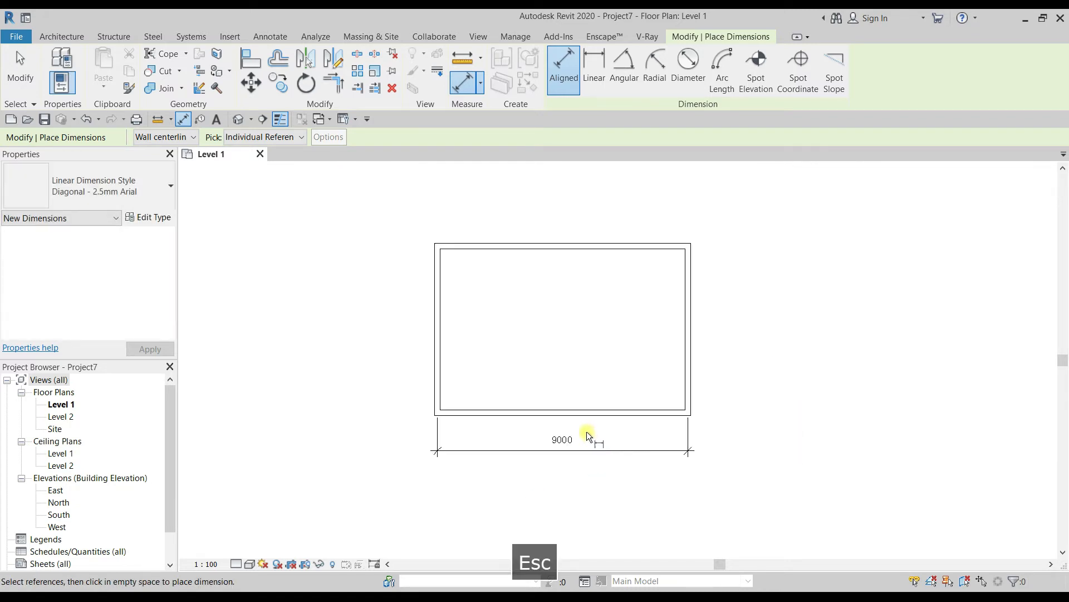
key(Escape)
scroll(581, 442, up, 3)
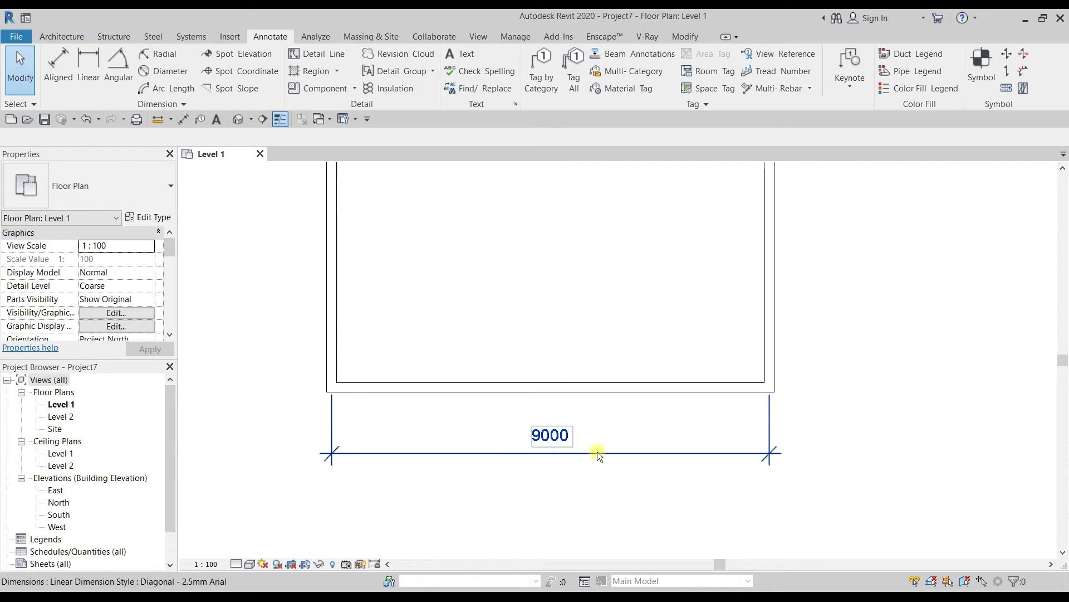
scroll(597, 451, down, 3)
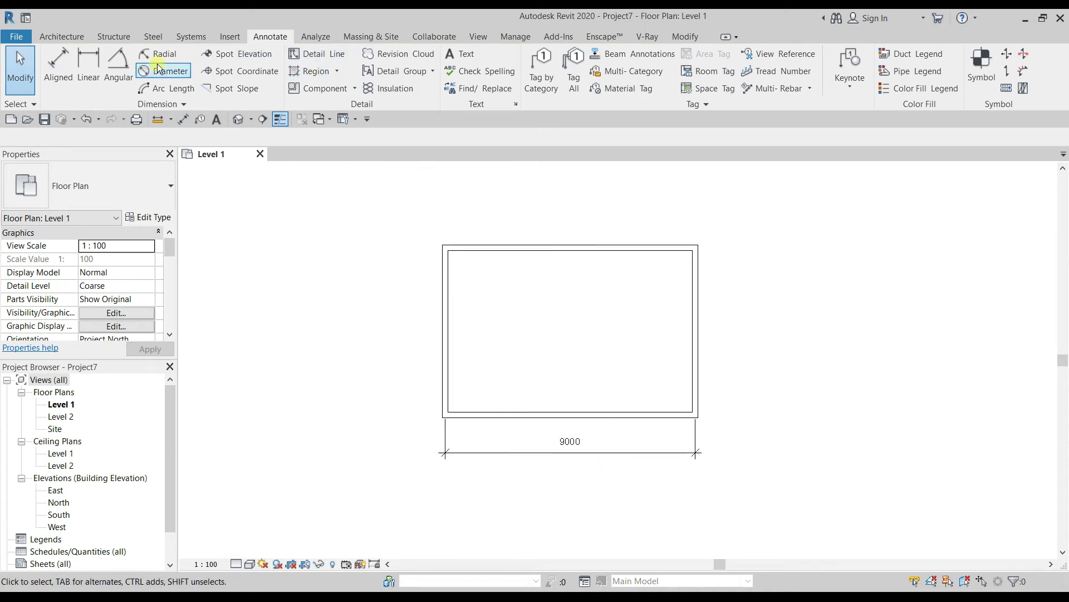
Add an aligned dimension between the centerlines of the north and south walls, placed outside the west wall
click(58, 70)
scroll(444, 227, up, 2)
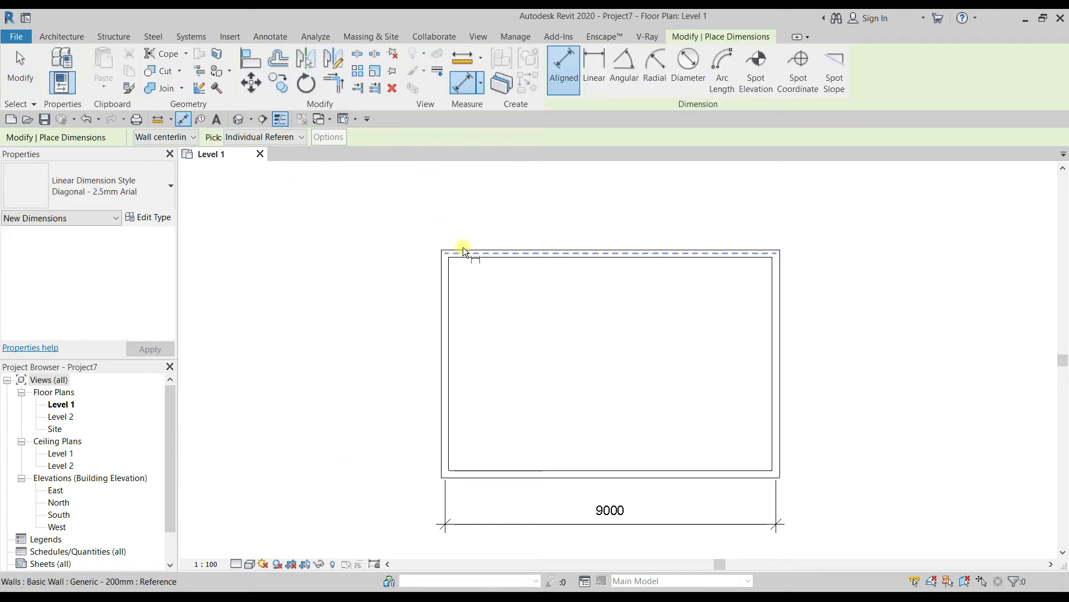
click(463, 250)
click(486, 475)
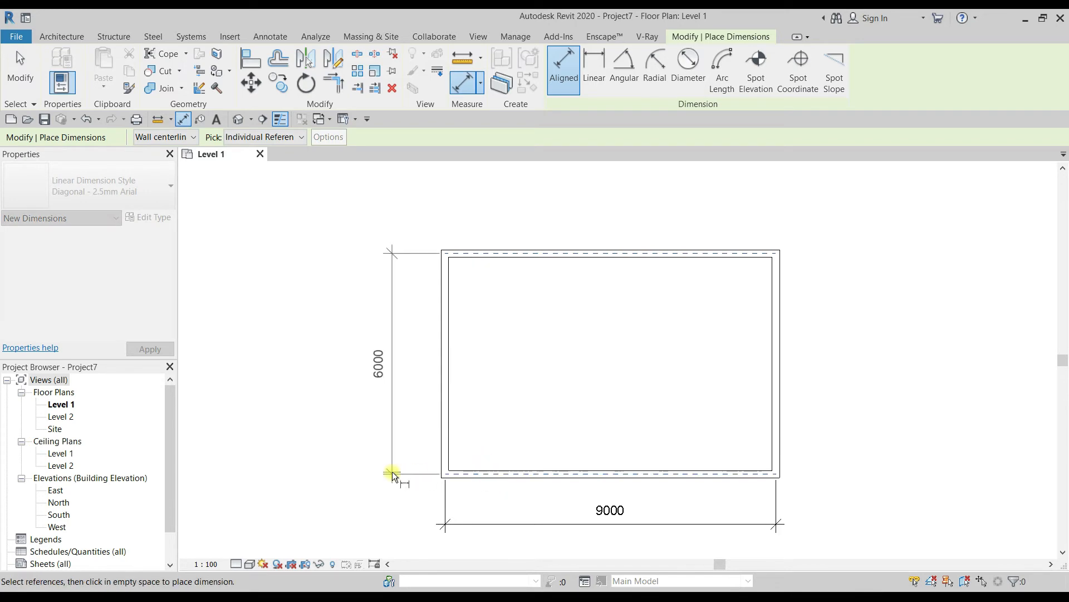
click(392, 471)
key(Escape)
key(Escape)
scroll(420, 306, down, 2)
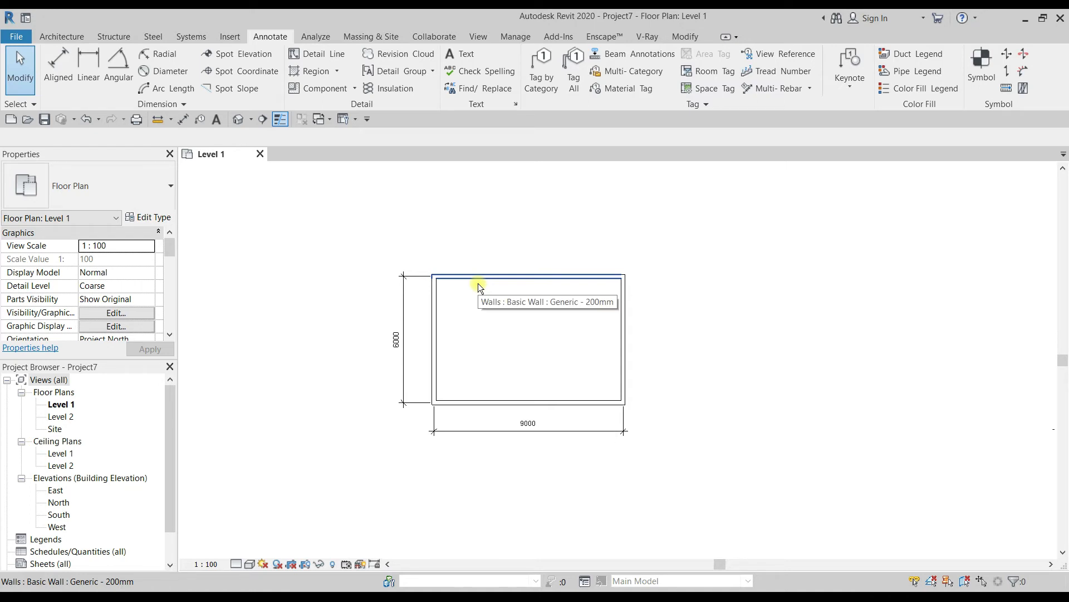
Open the type properties of the Diagonal - 2.5mm Arial linear dimension style and examine its graphics, text and units format parameters
click(405, 283)
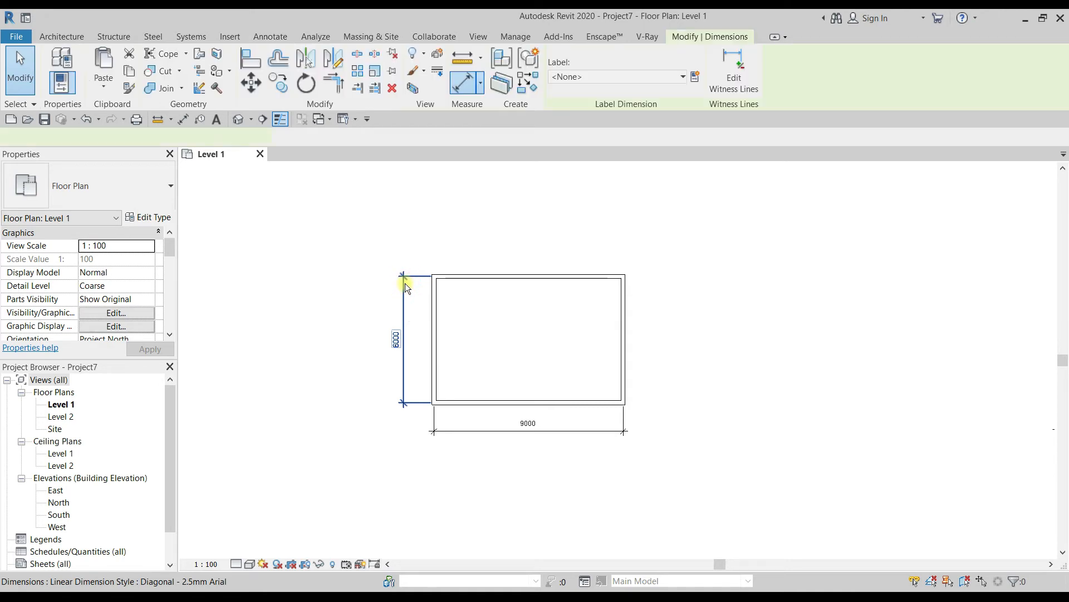
click(366, 283)
click(270, 36)
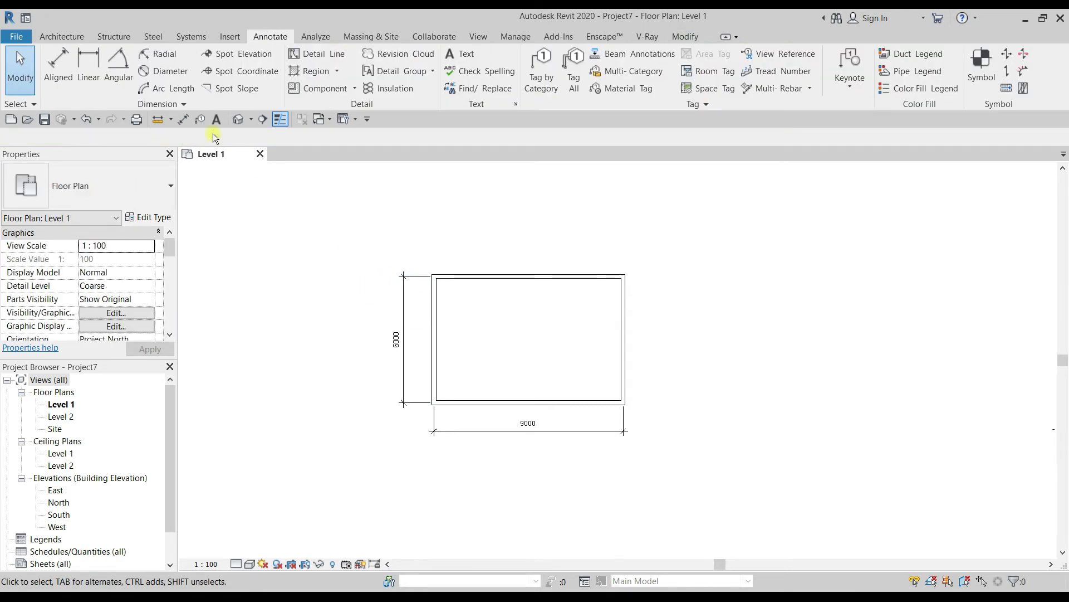
click(61, 75)
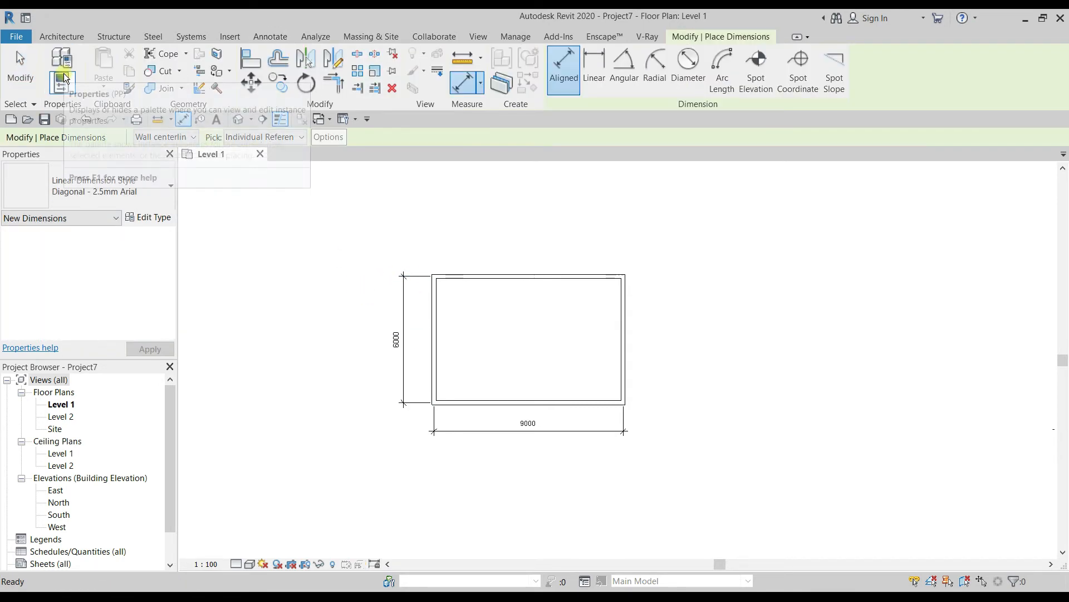
click(145, 218)
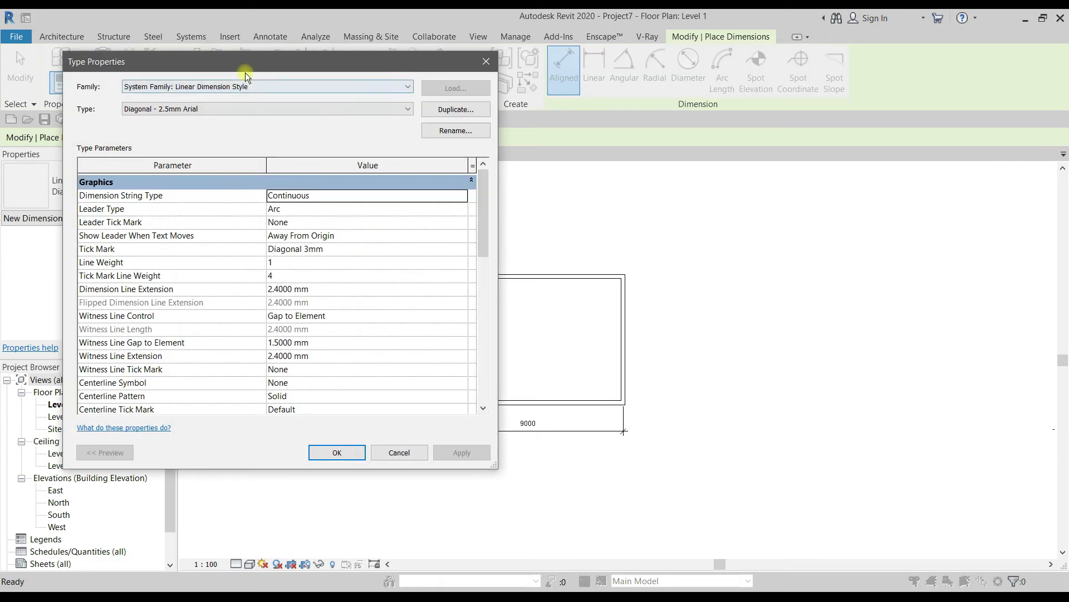
drag(240, 60, 402, 87)
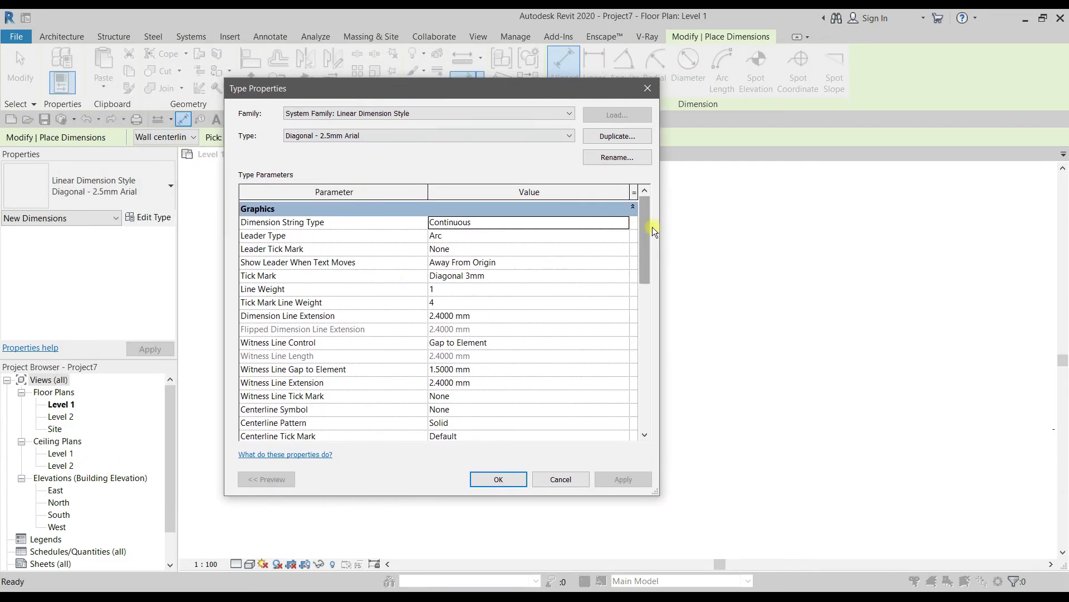
drag(643, 226, 641, 301)
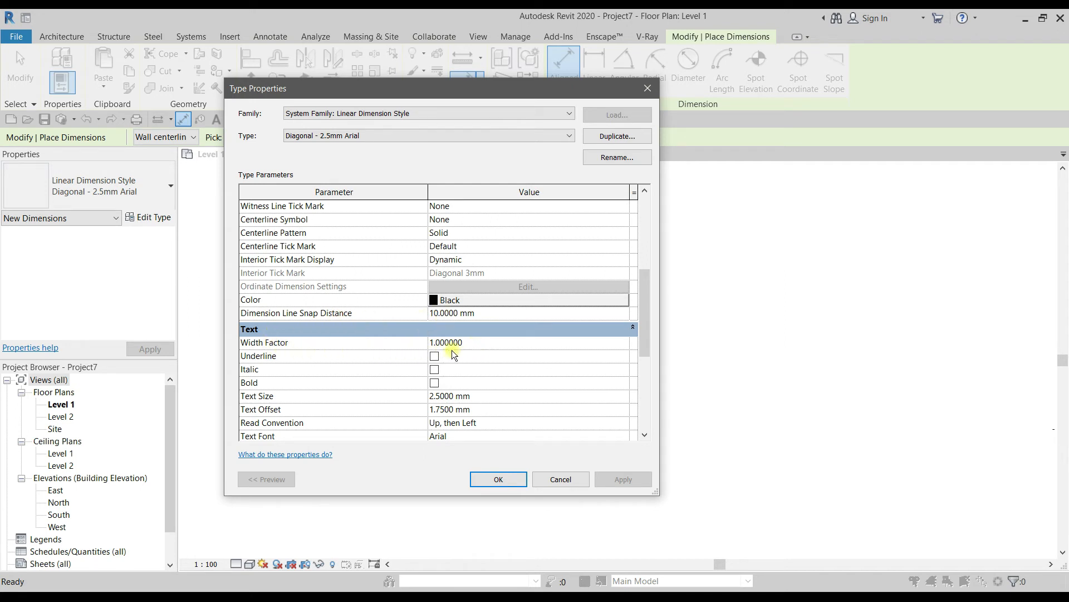
scroll(359, 350, down, 1)
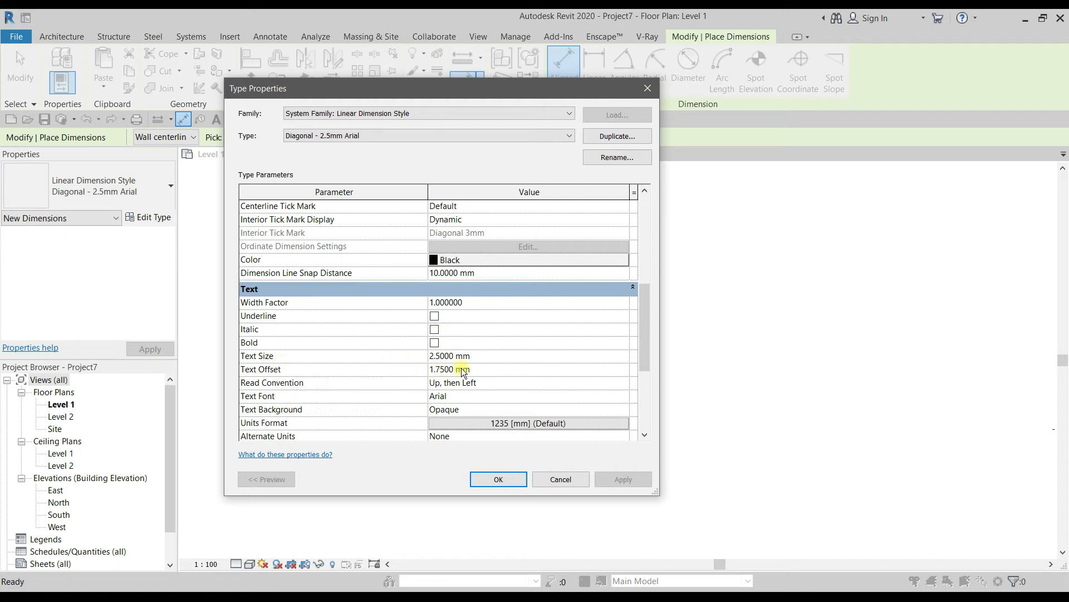
scroll(463, 371, down, 4)
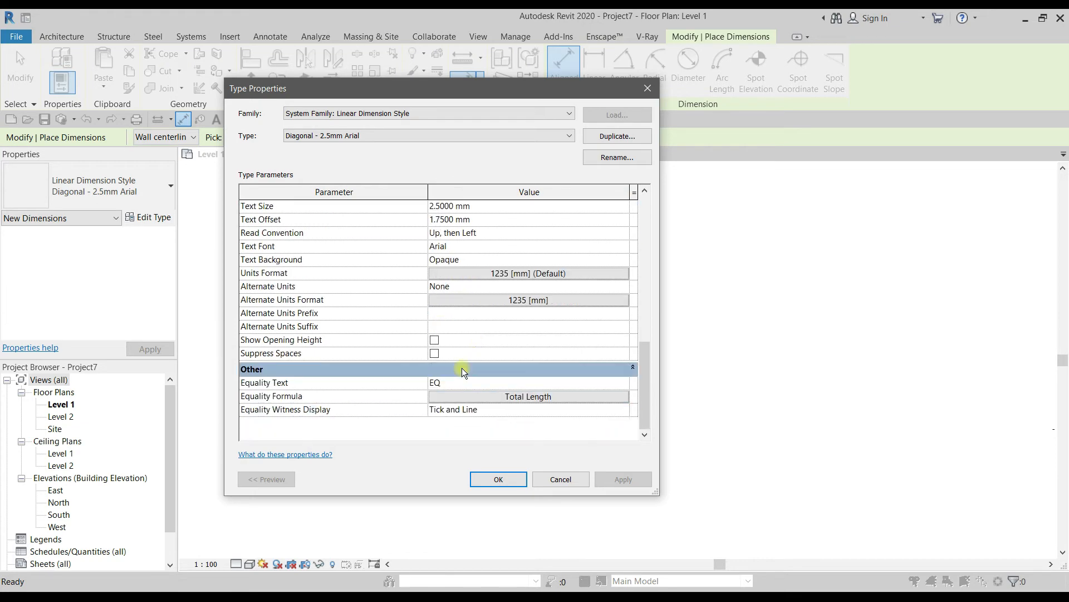
scroll(462, 369, up, 4)
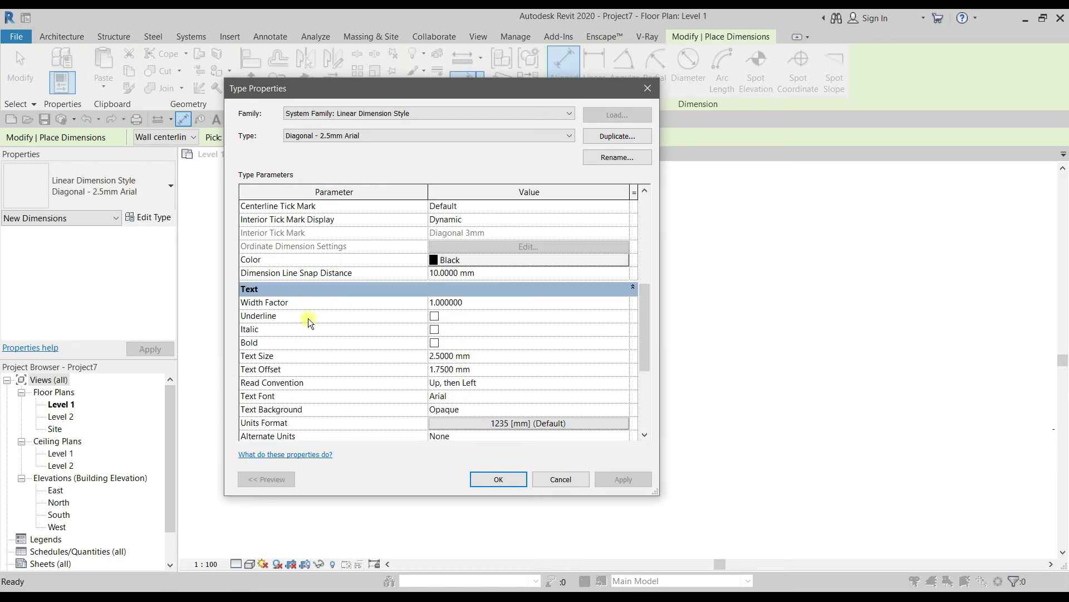
scroll(472, 267, down, 4)
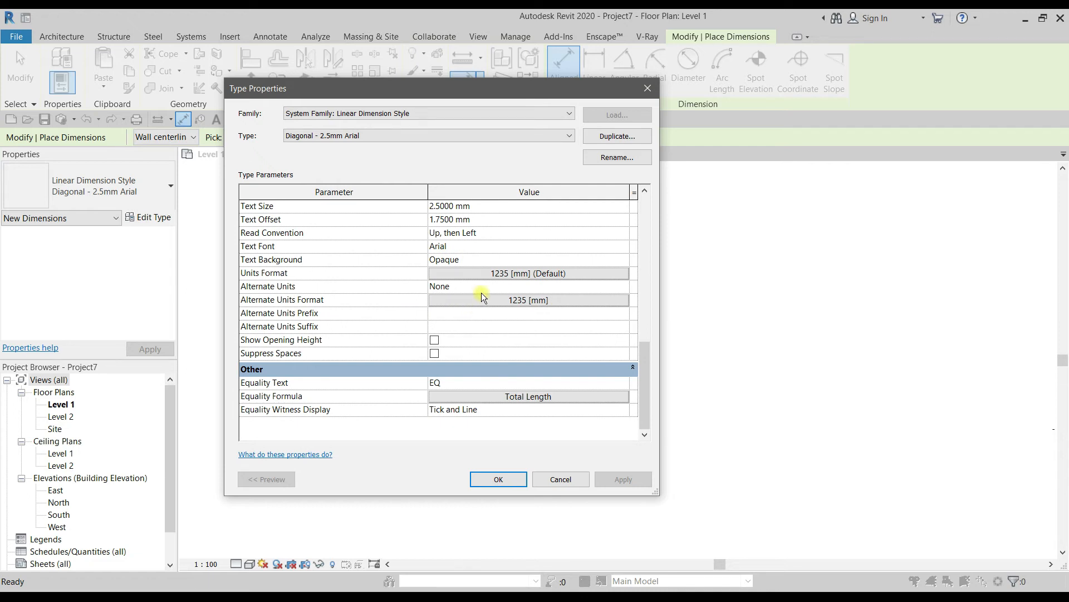
scroll(482, 296, up, 4)
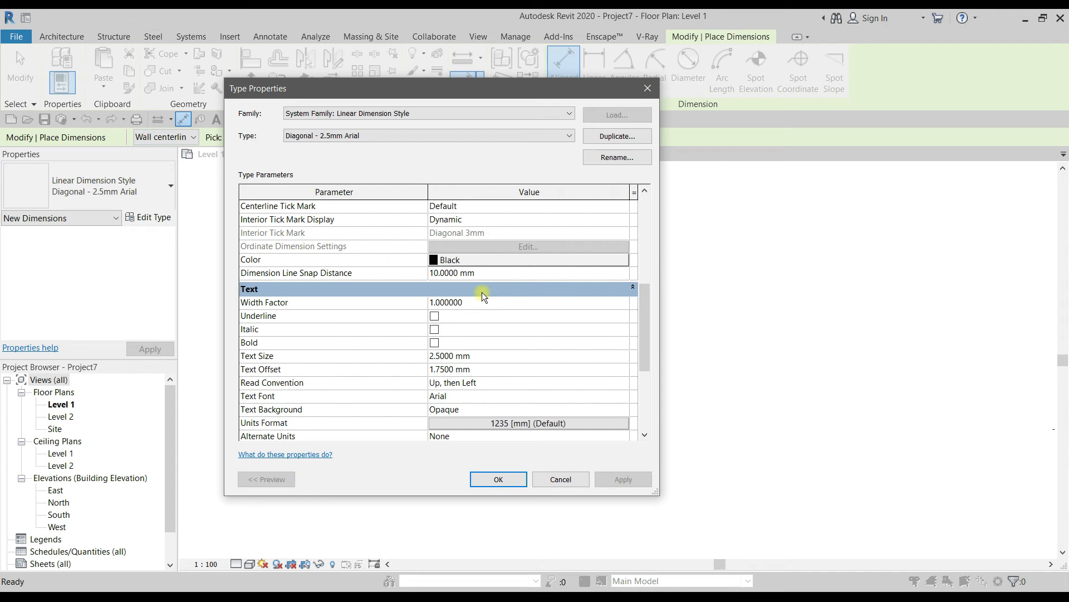
scroll(483, 295, up, 6)
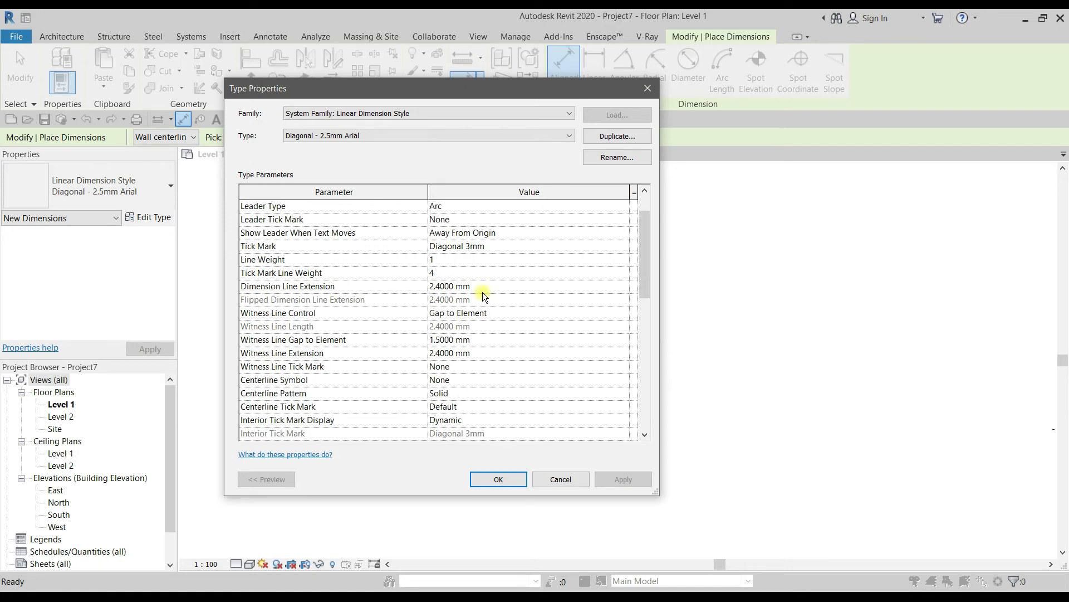
Duplicate the Diagonal - 2.5mm Arial linear dimension type under the name "Diagonal - feet & inch"
click(597, 137)
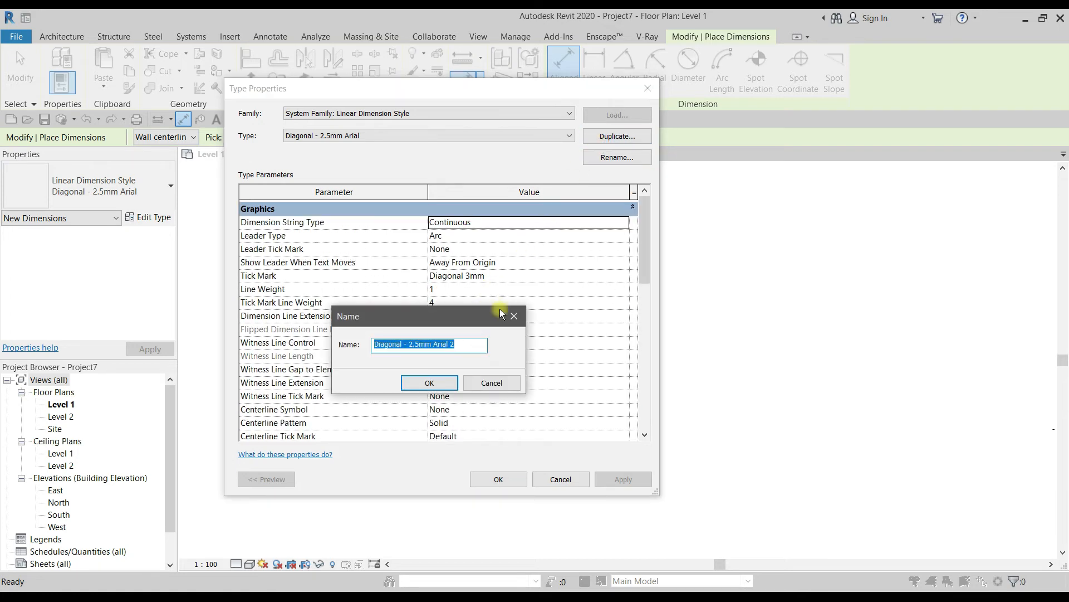
drag(474, 346, 419, 351)
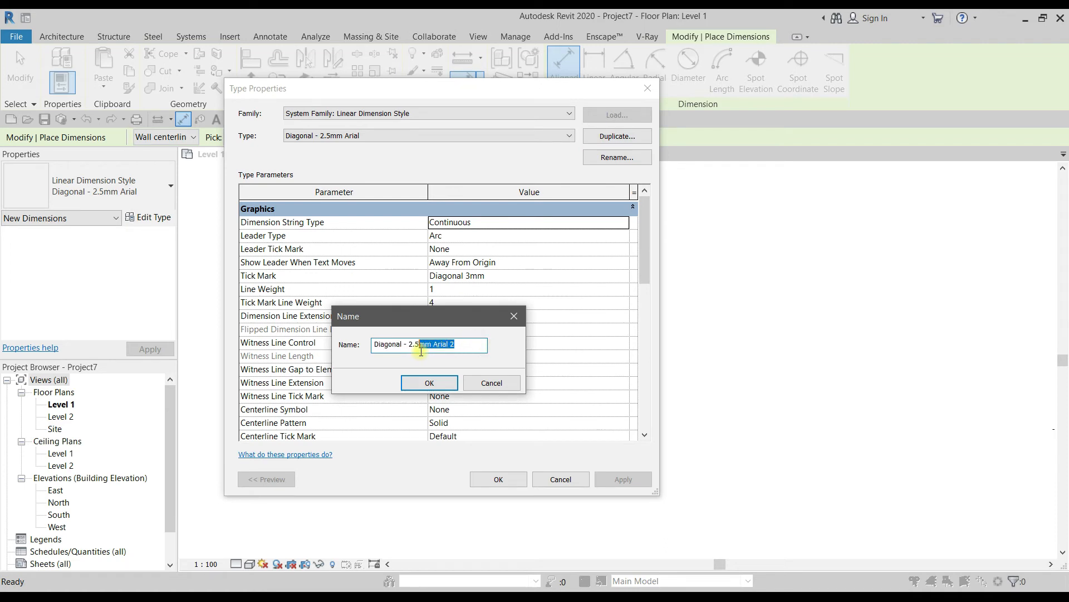
key(BackSpace)
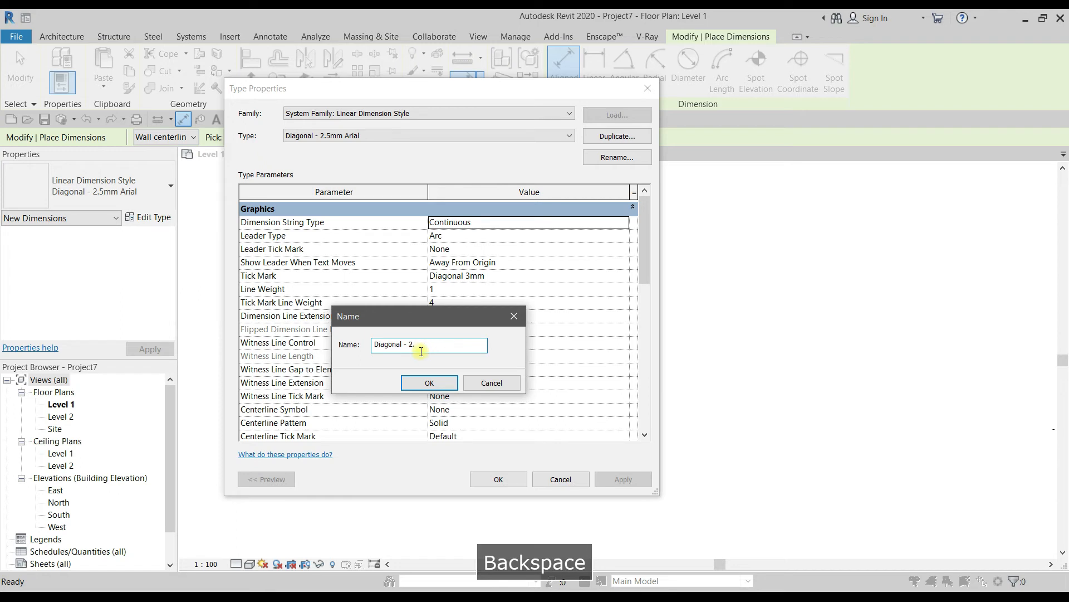
key(BackSpace)
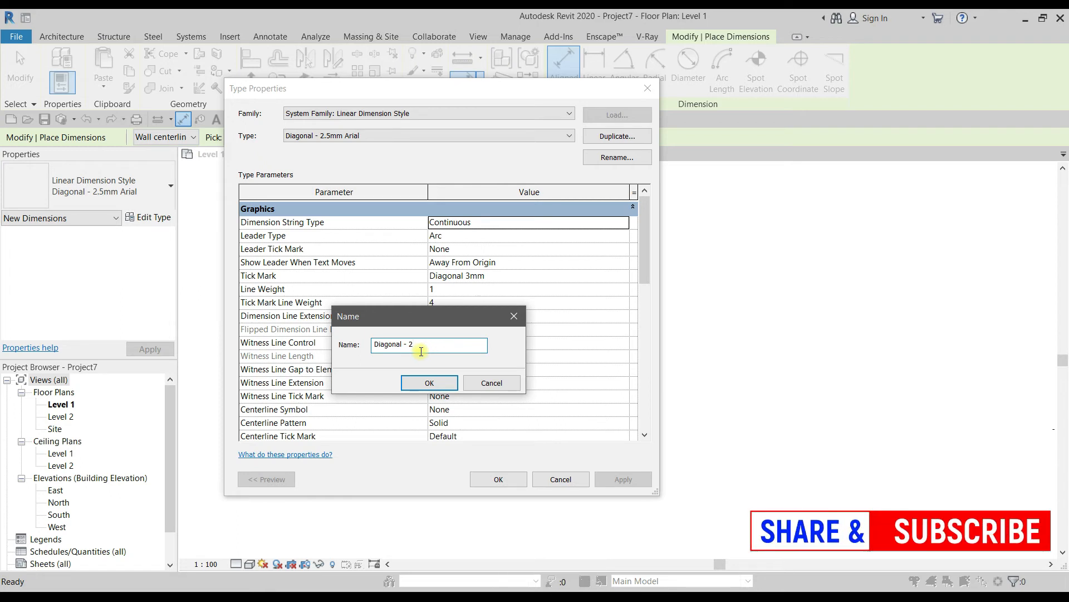
key(BackSpace)
text(f)
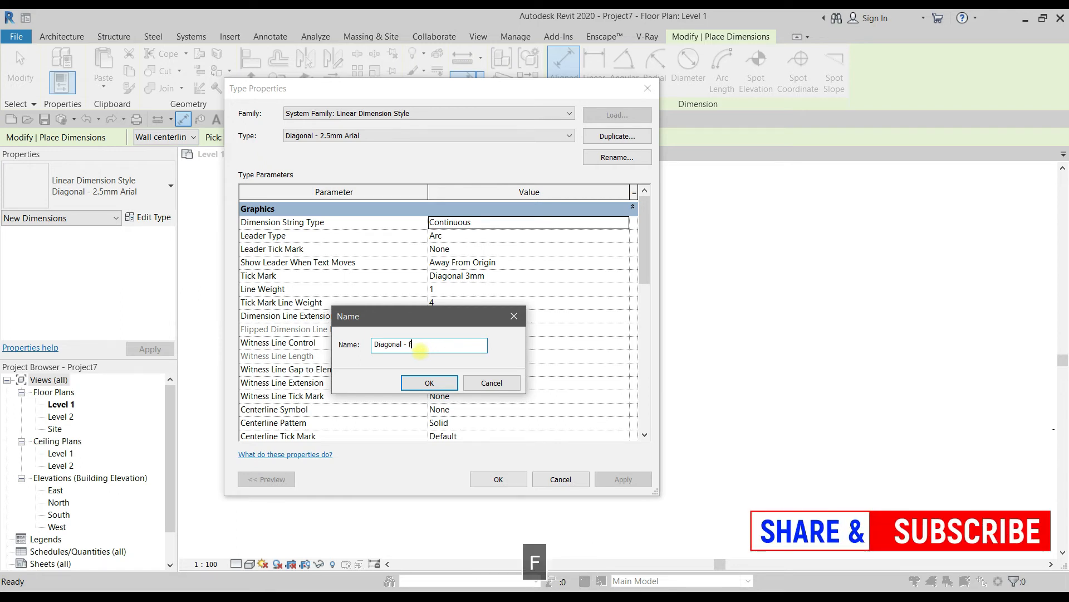
text(eet )
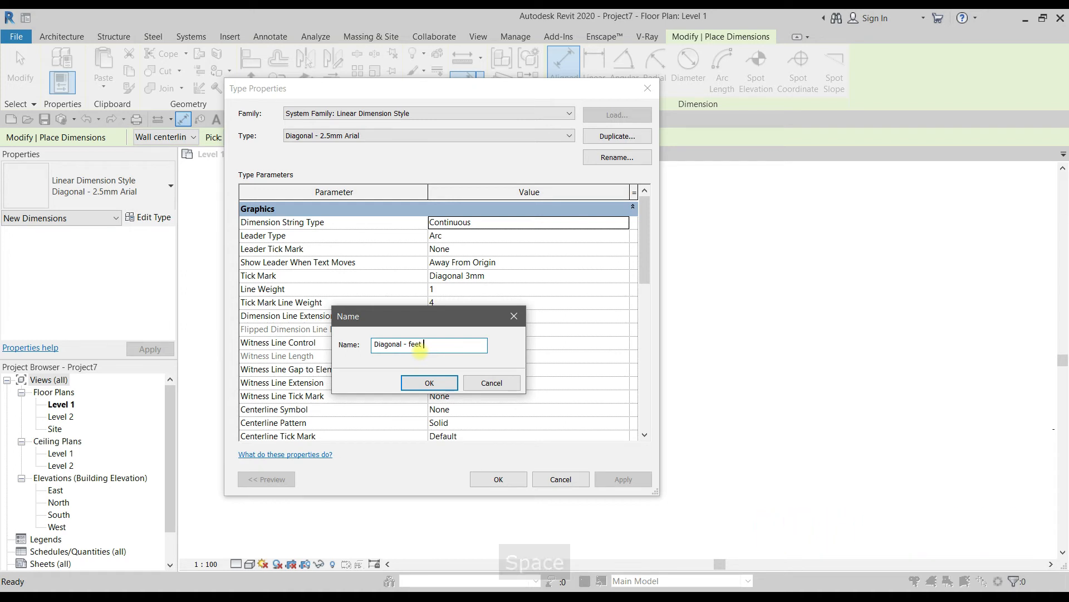
text(& )
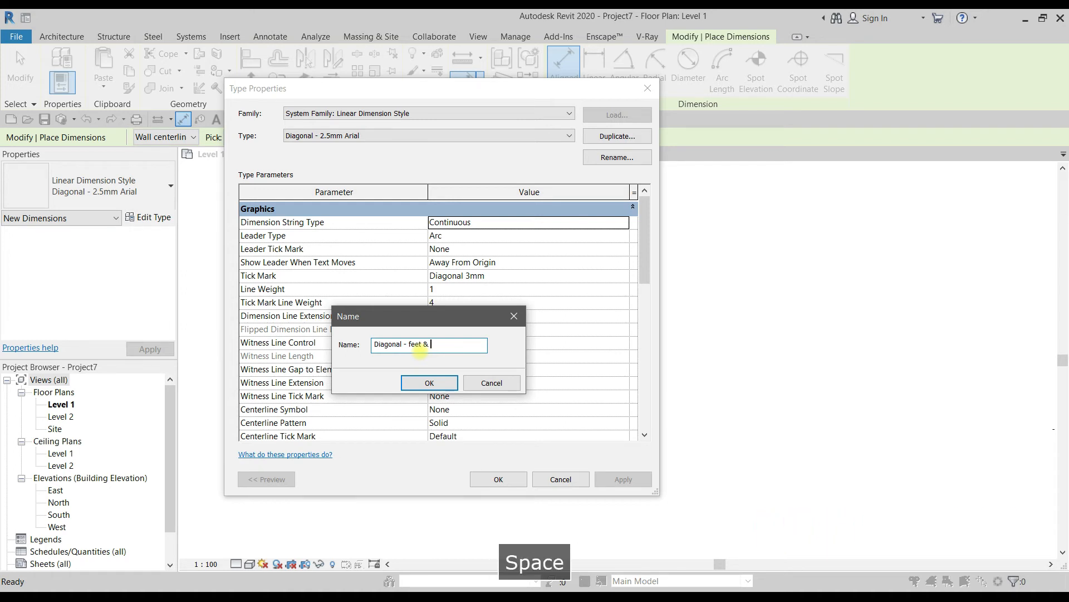
text(inch)
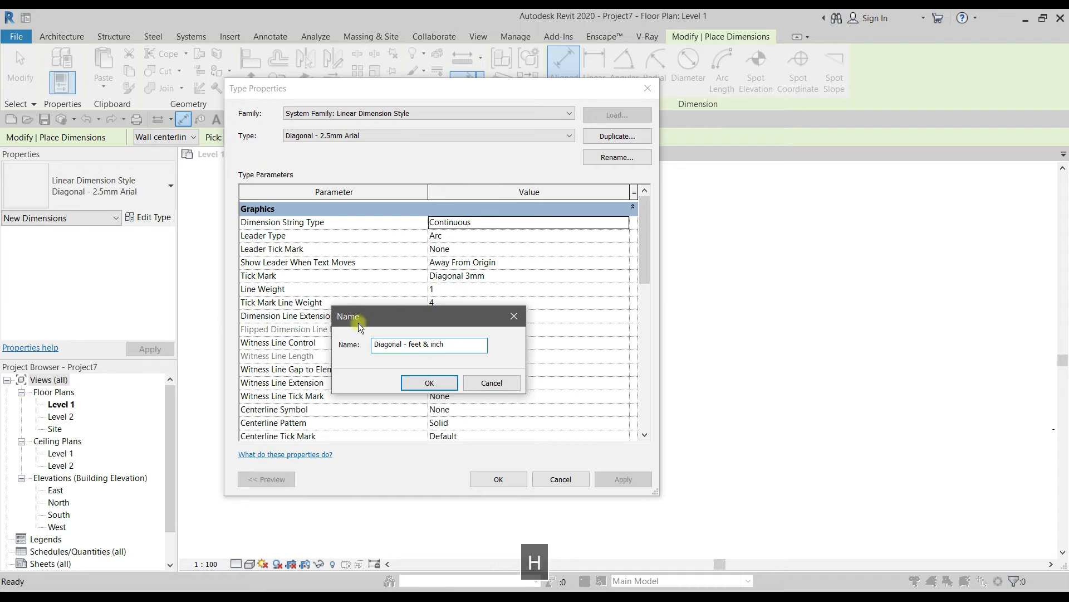
click(423, 382)
Override the new dimension type's project units with feet and fractional inches, rounded to the nearest 1/2", and accept the type properties
scroll(444, 370, down, 6)
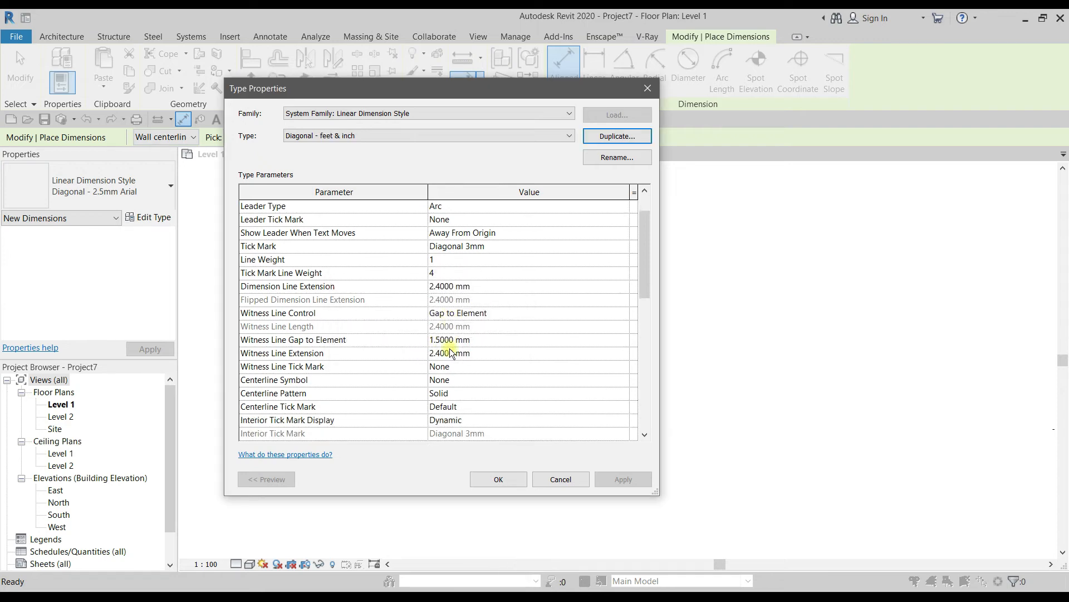
scroll(450, 352, down, 2)
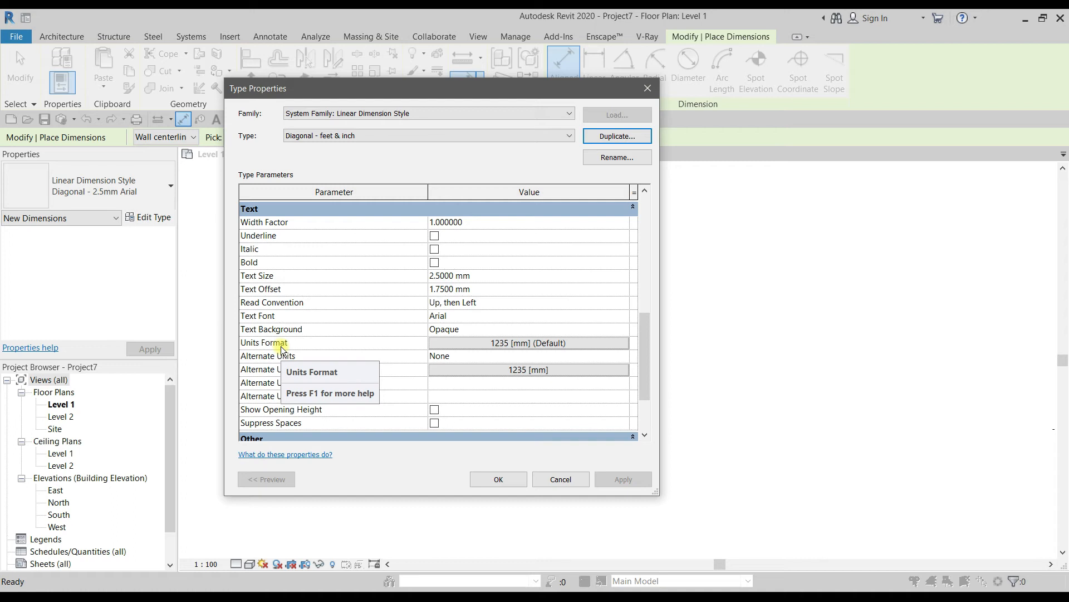
click(446, 343)
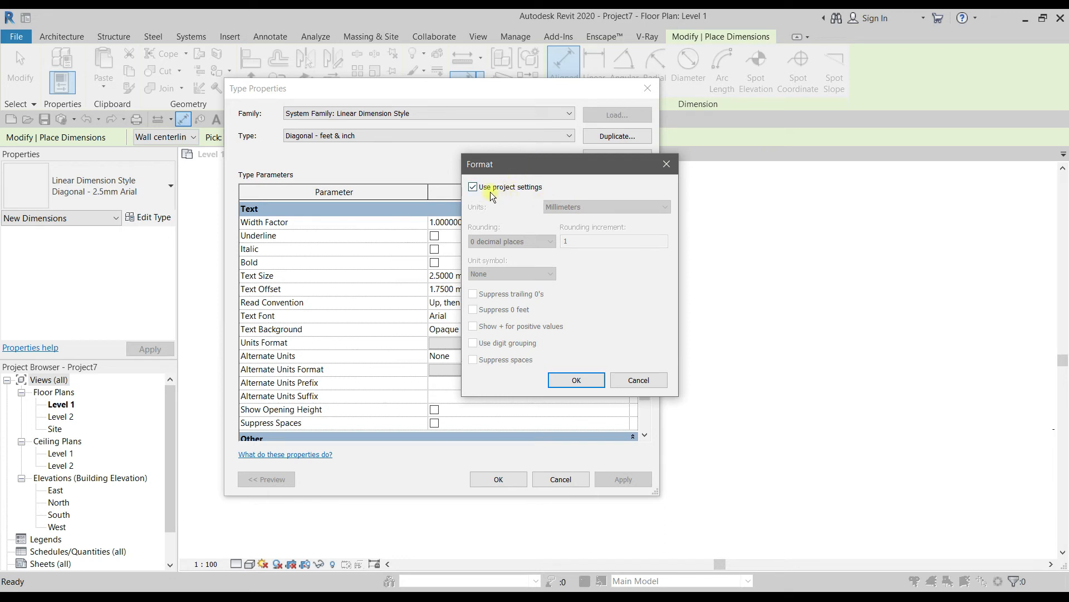
click(474, 187)
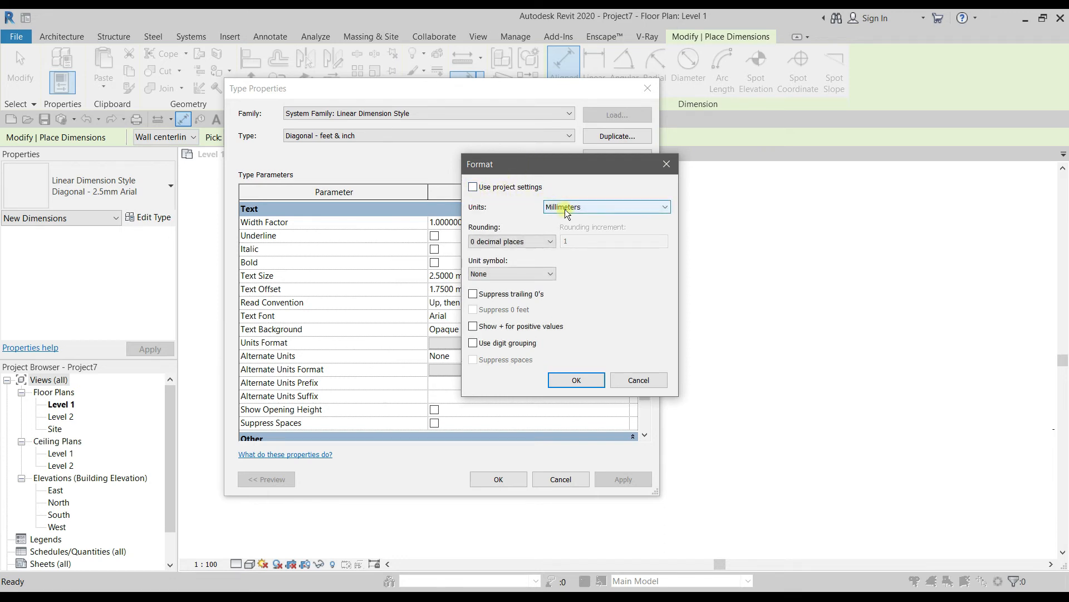
click(565, 209)
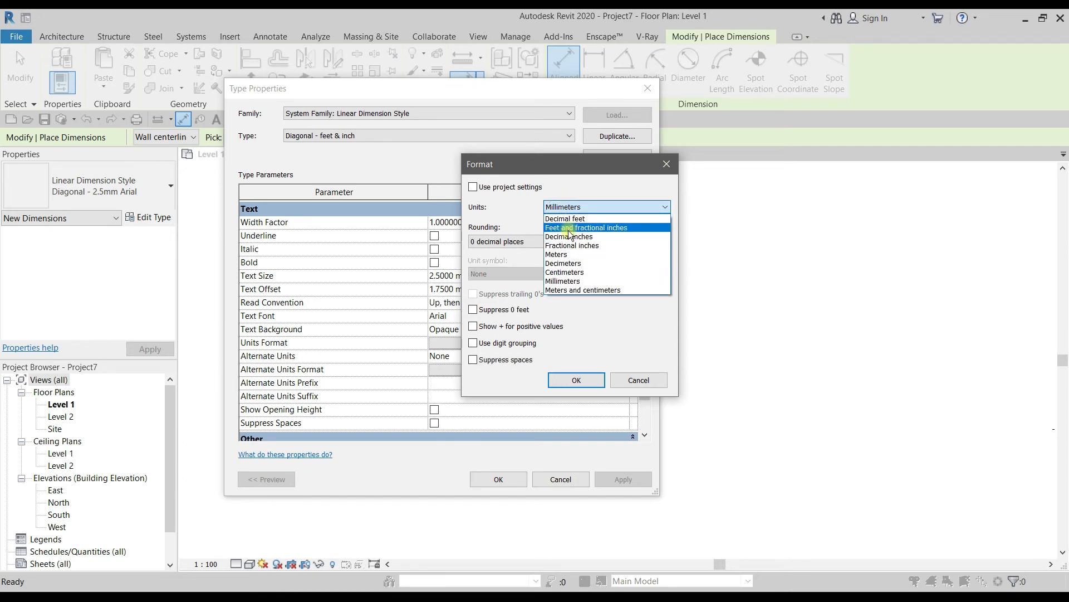
click(568, 228)
click(537, 240)
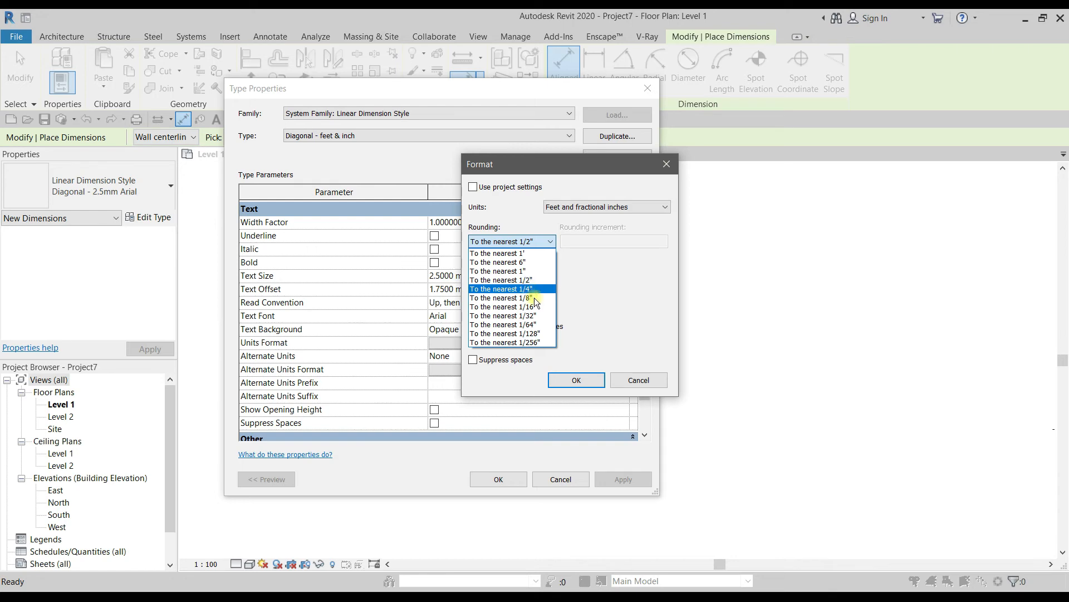
click(582, 385)
click(577, 381)
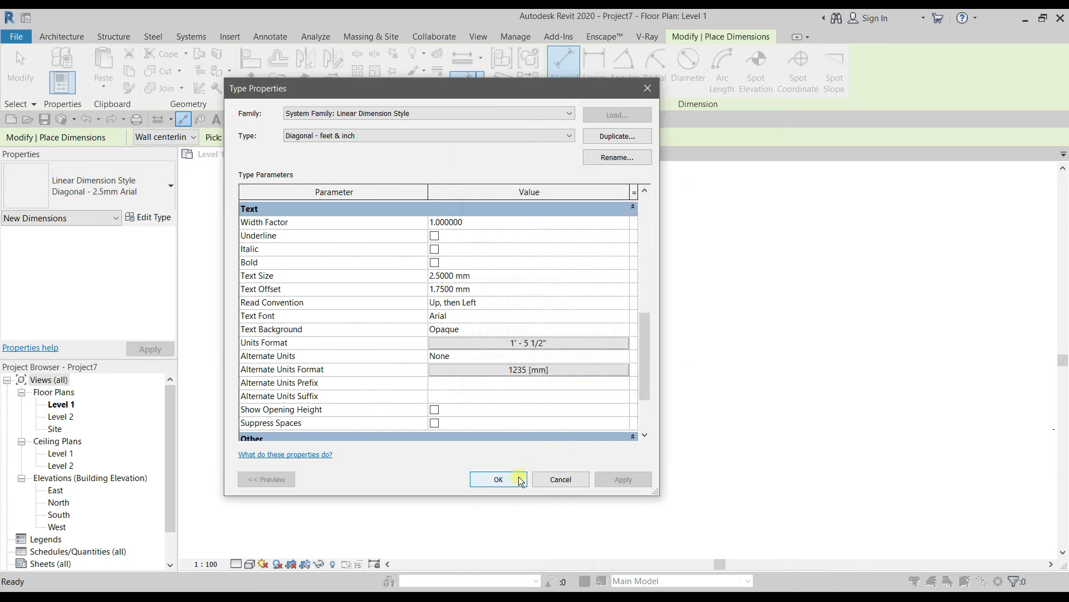
click(520, 481)
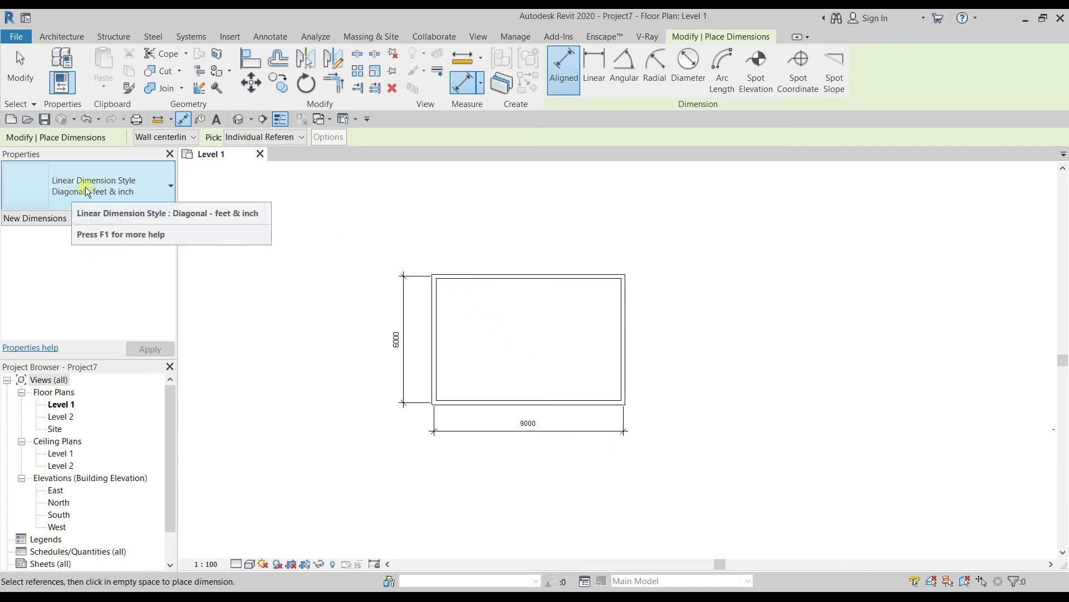
Add a feet-and-inch aligned dimension between the north and south wall centerlines, outside the existing vertical dimension, and finish the command
scroll(436, 278, up, 5)
click(458, 275)
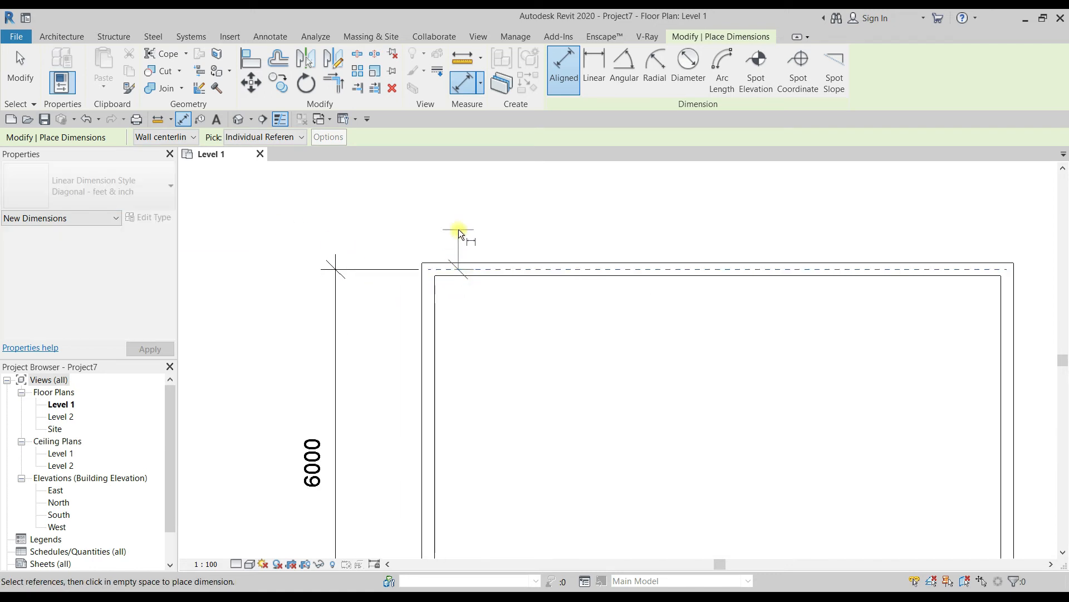
scroll(453, 262, down, 3)
scroll(449, 432, up, 2)
click(448, 429)
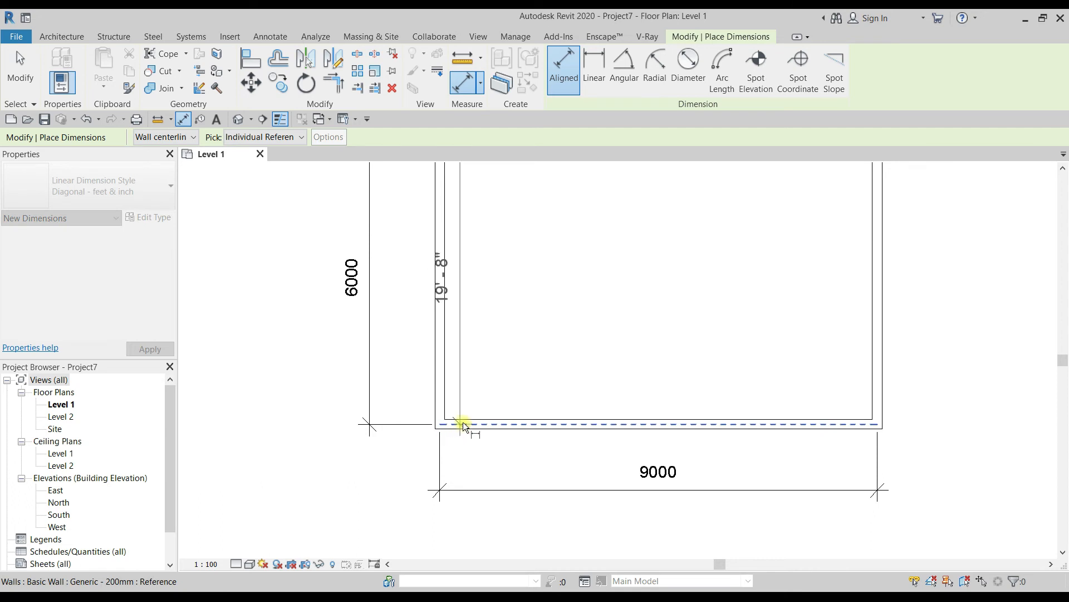
scroll(440, 428, down, 2)
scroll(351, 337, up, 2)
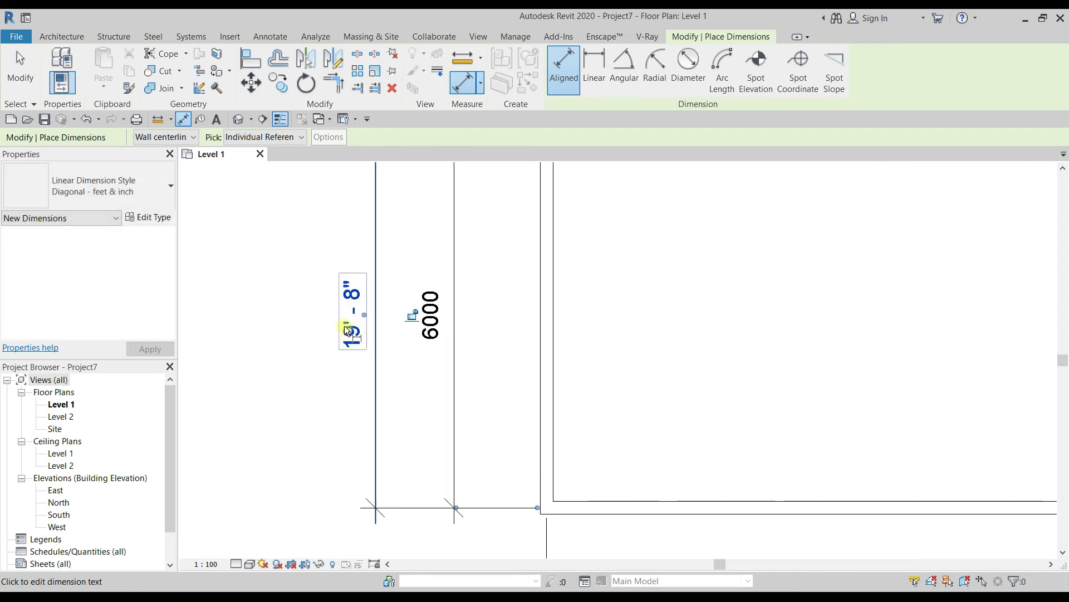
key(Escape)
scroll(401, 368, down, 3)
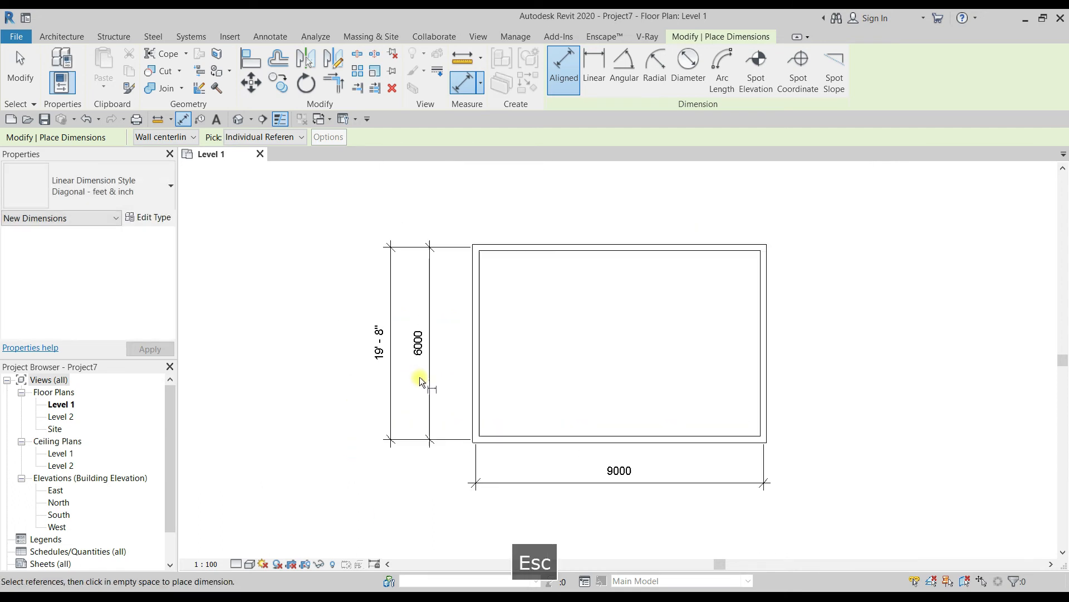
key(Escape)
scroll(413, 374, up, 2)
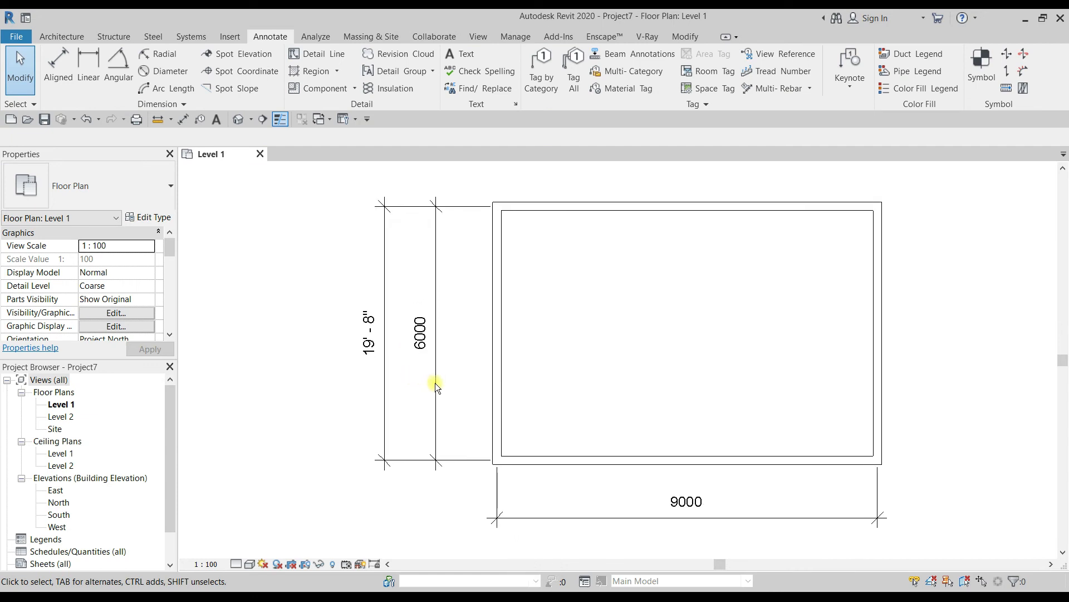
scroll(435, 384, down, 2)
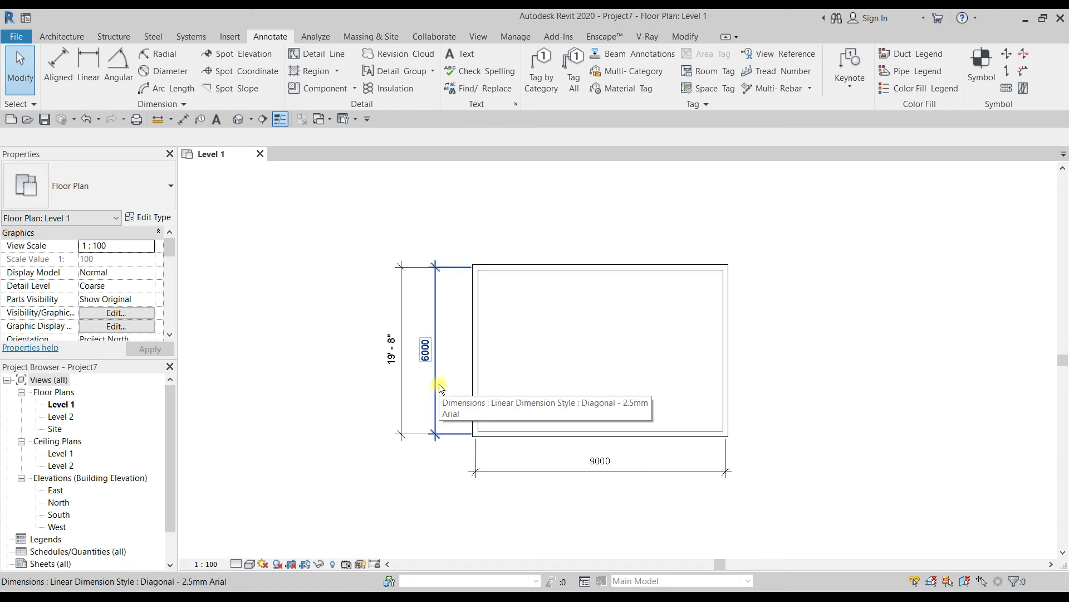
scroll(429, 381, up, 3)
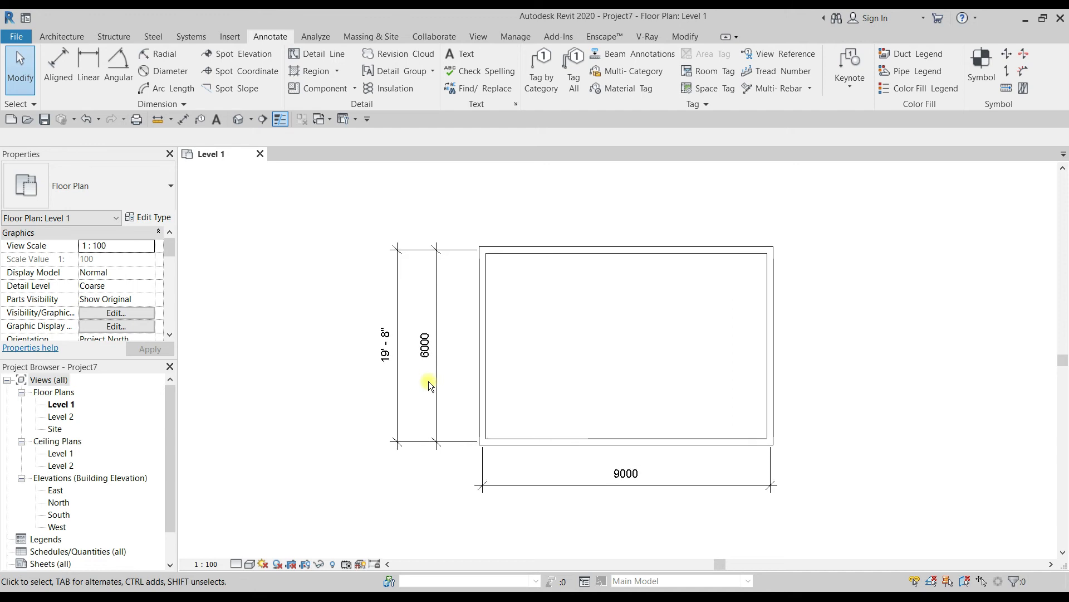
scroll(371, 350, up, 5)
scroll(369, 349, down, 5)
scroll(362, 315, down, 1)
scroll(362, 318, down, 2)
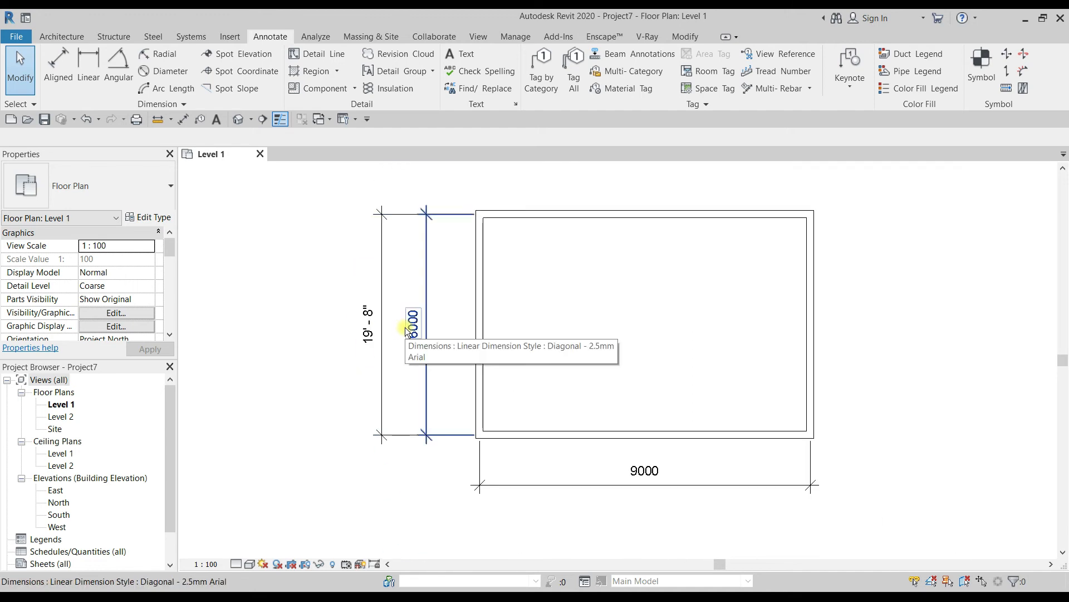
Override the project units format of the vertical millimeter dimension's type and set its unit symbol to mm
click(407, 329)
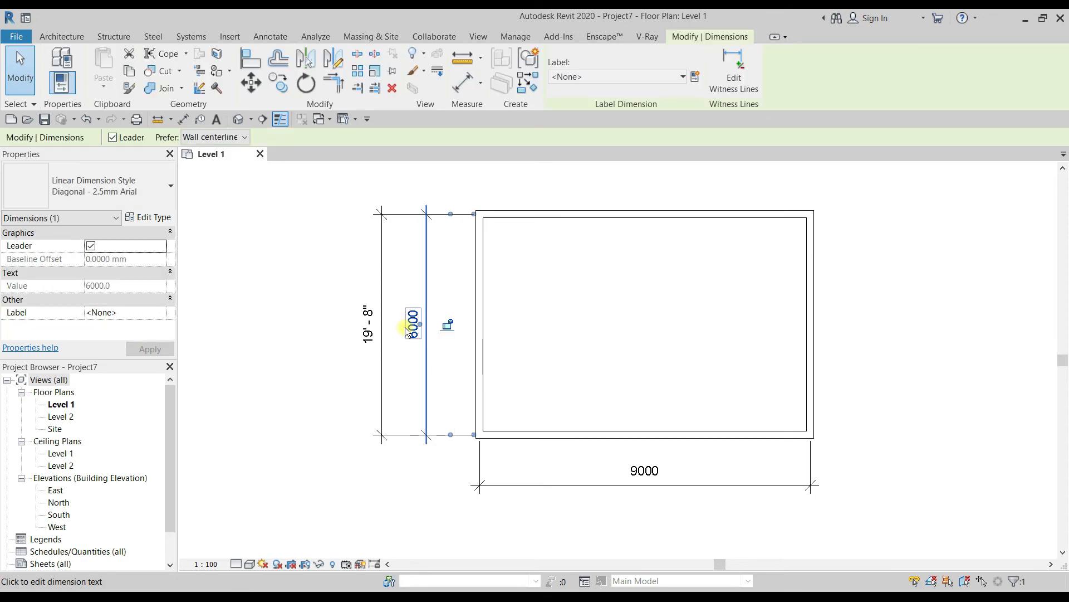
click(144, 217)
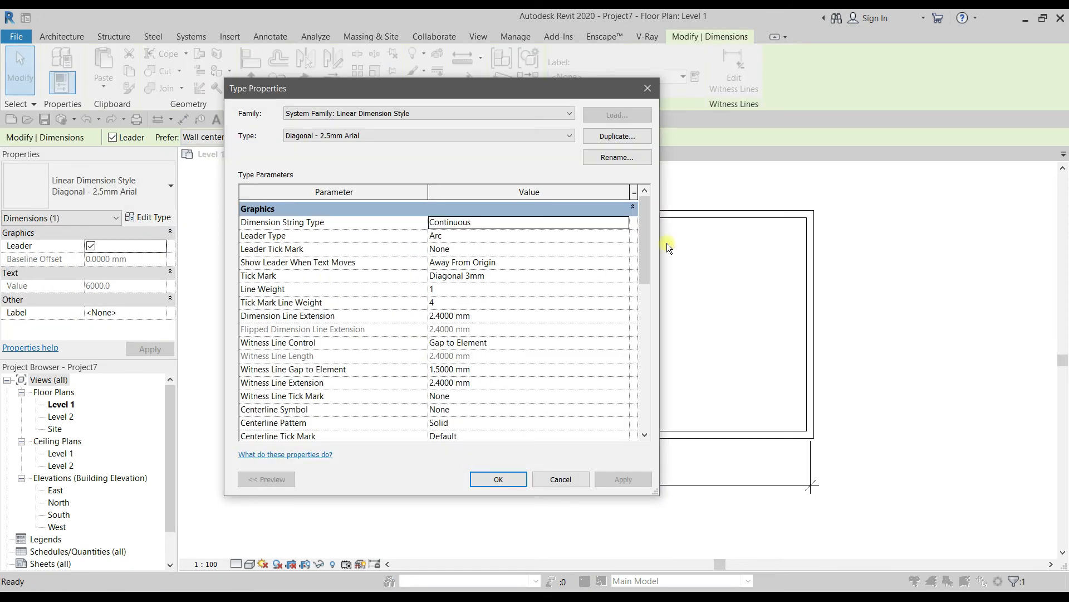
scroll(635, 216, down, 7)
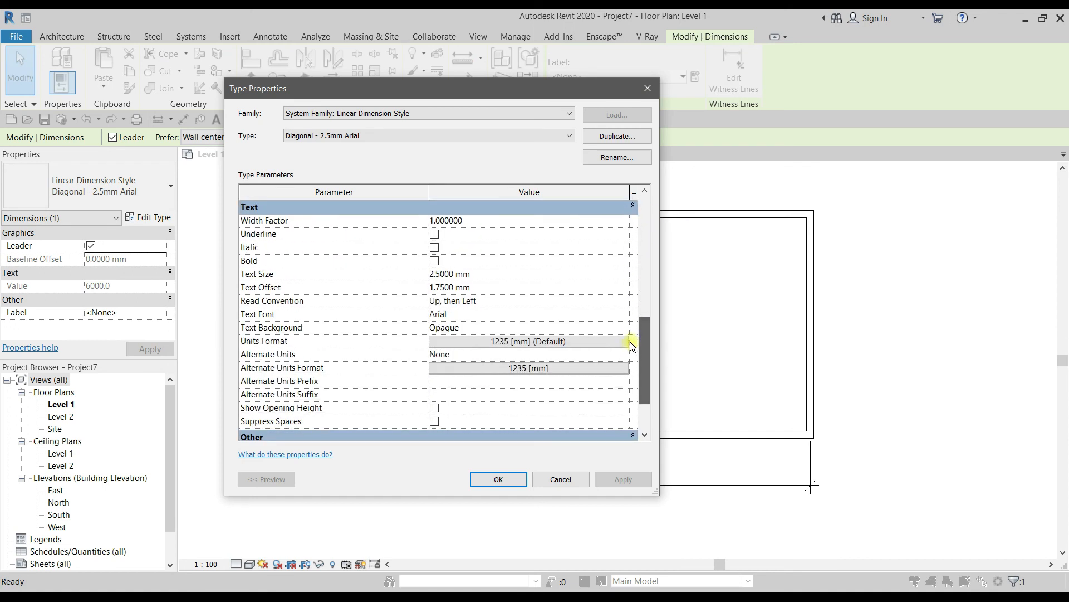
click(459, 342)
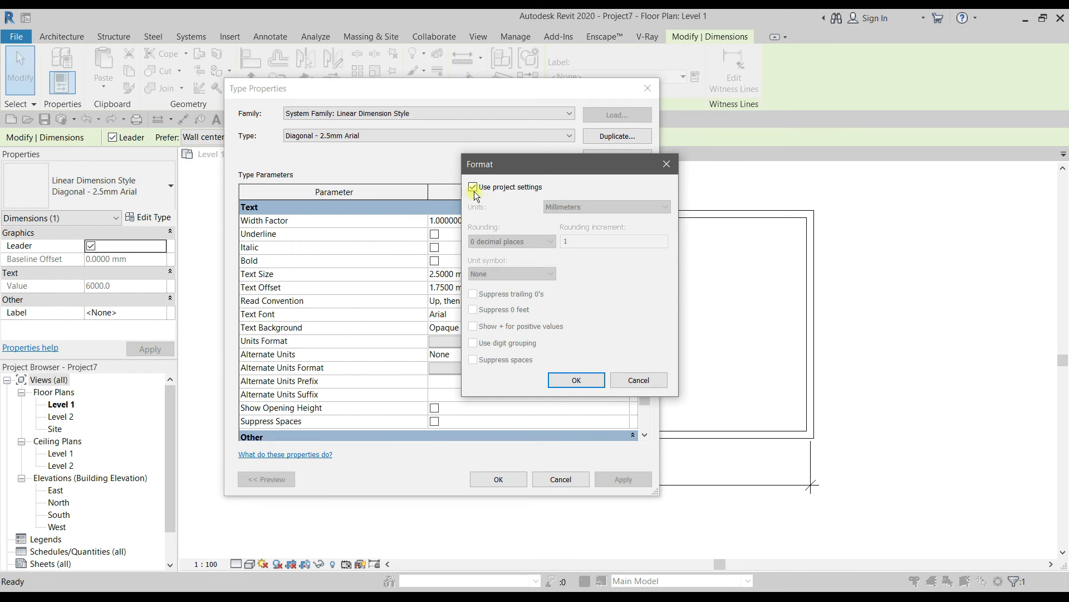
click(474, 188)
click(479, 273)
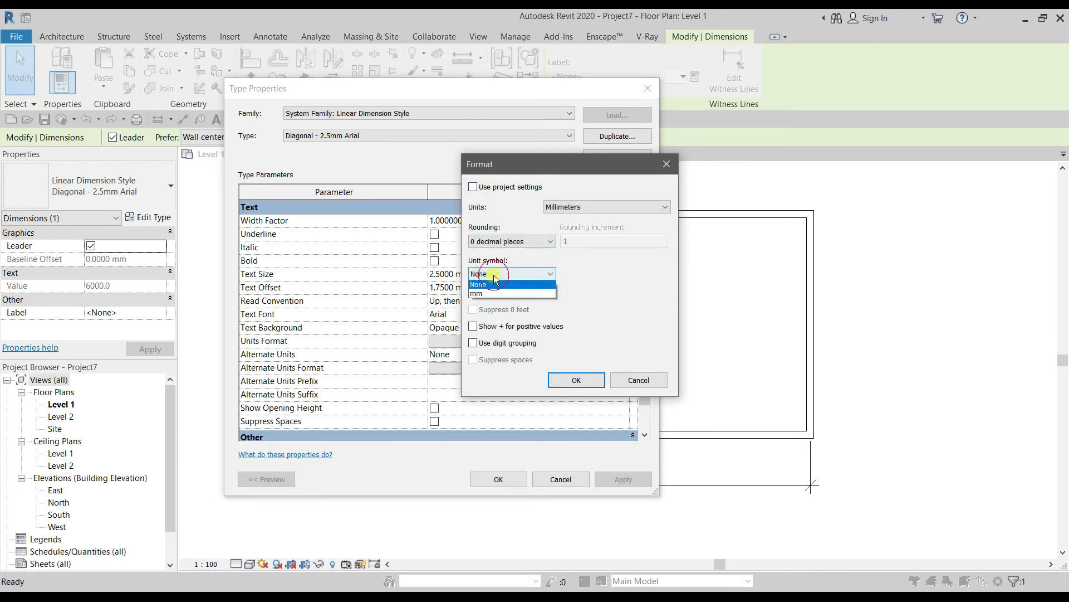
click(491, 294)
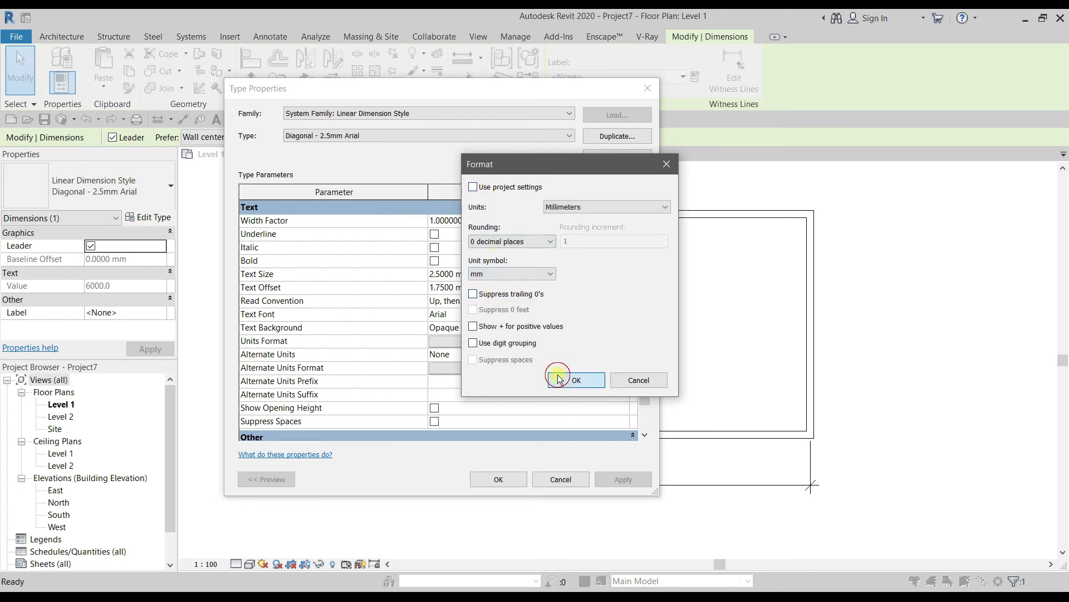
click(557, 379)
click(521, 476)
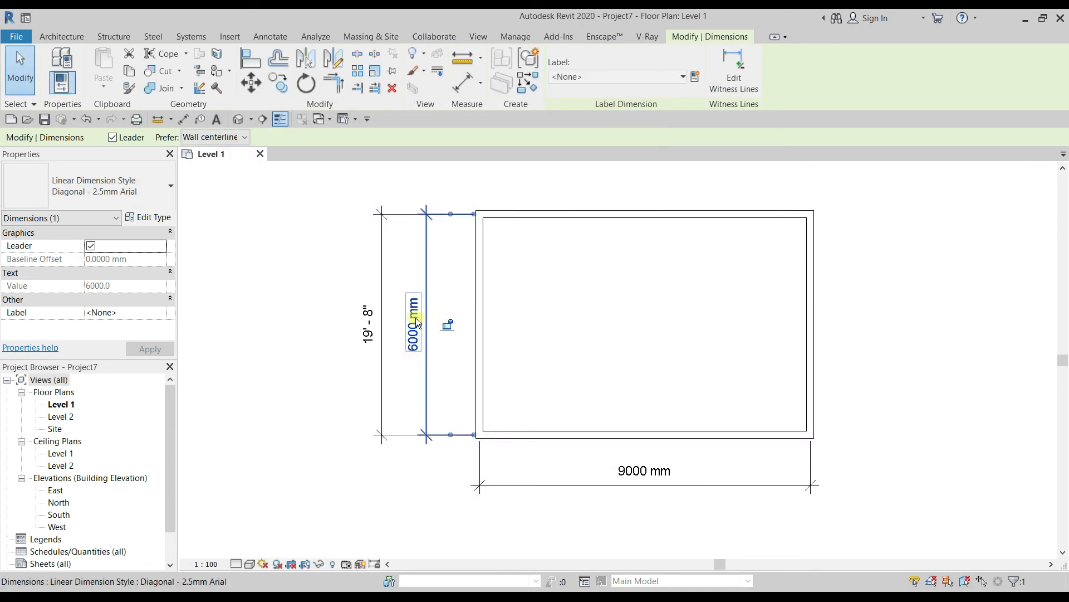
scroll(463, 346, down, 2)
click(543, 304)
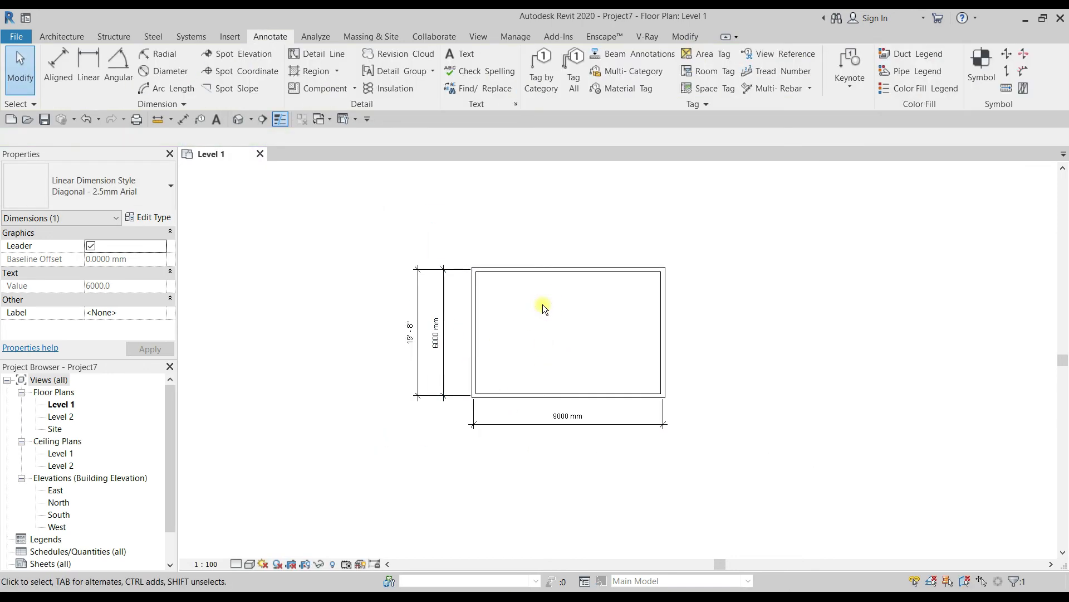
Override the Walls category's cut foreground pattern with Solid fill in the Level 1 floor plan's visibility/graphics settings and accept the overrides
scroll(450, 287, up, 2)
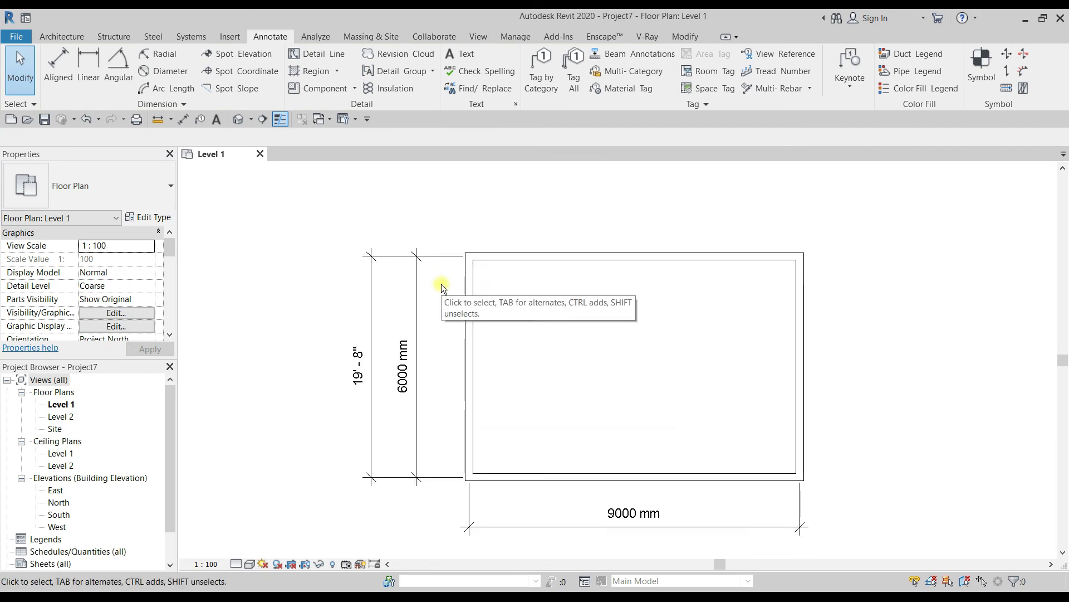
scroll(443, 283, down, 2)
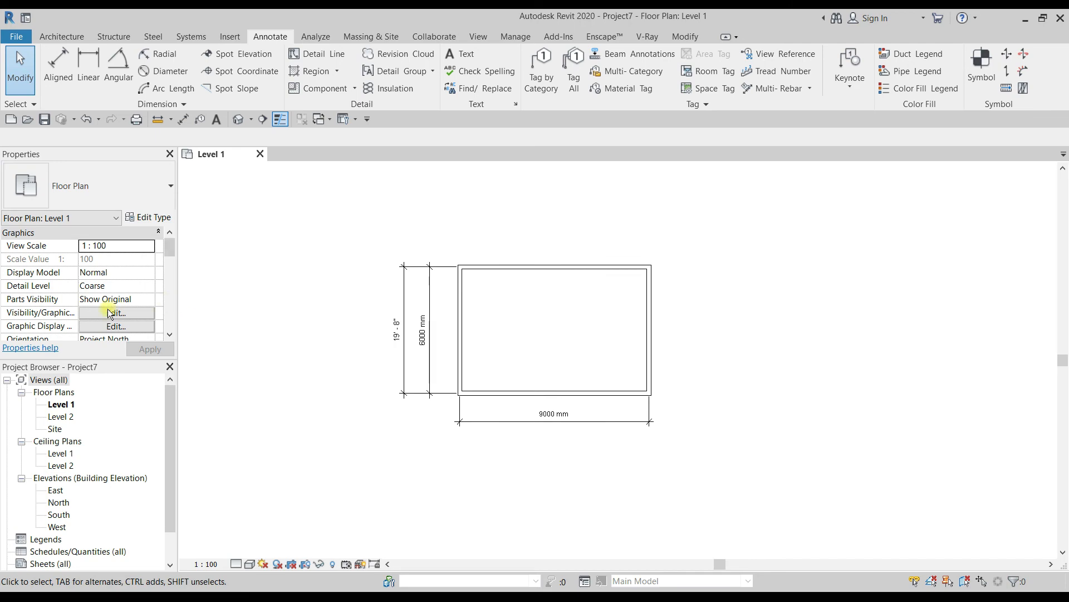
click(131, 312)
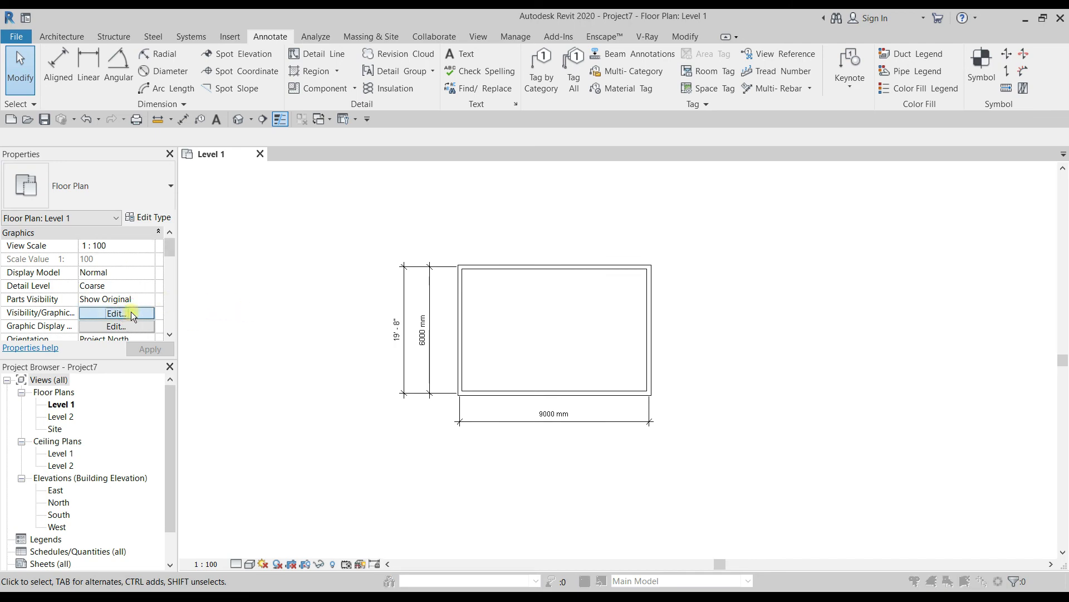
drag(223, 127, 479, 105)
drag(727, 212, 731, 386)
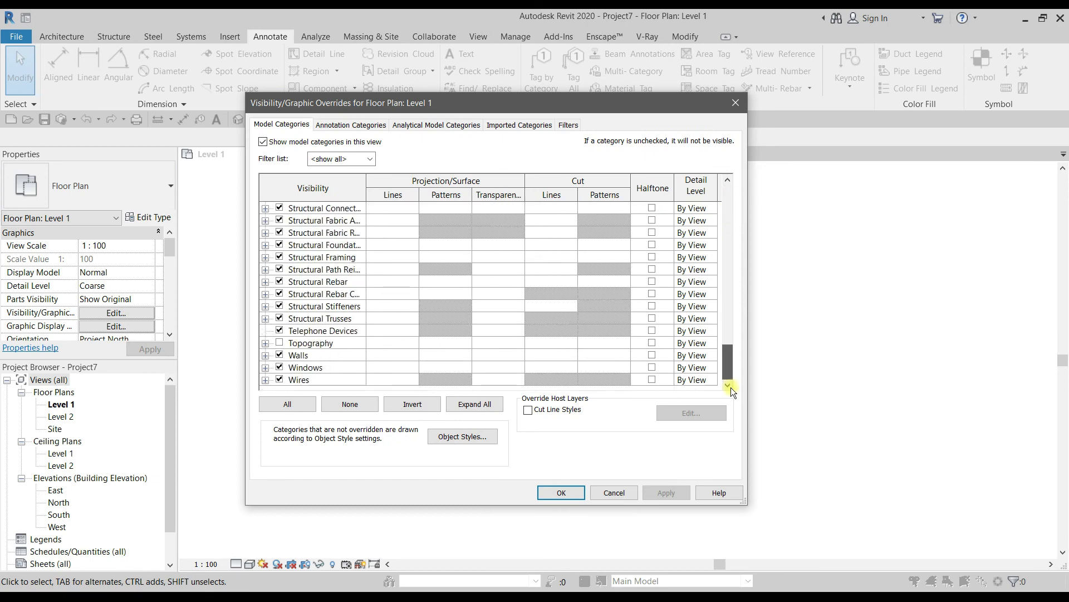
click(595, 354)
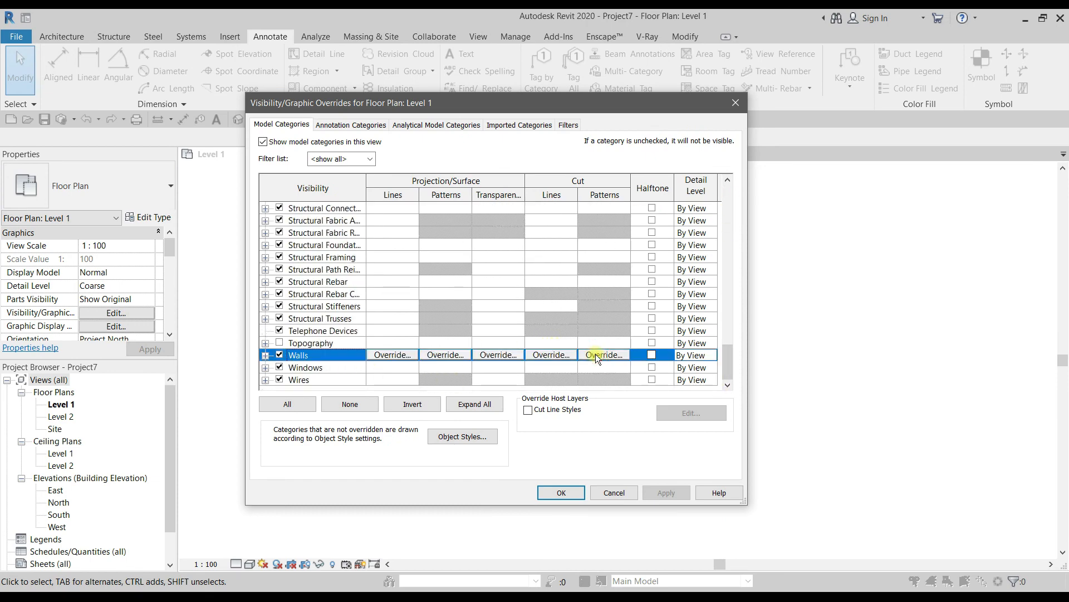
click(596, 355)
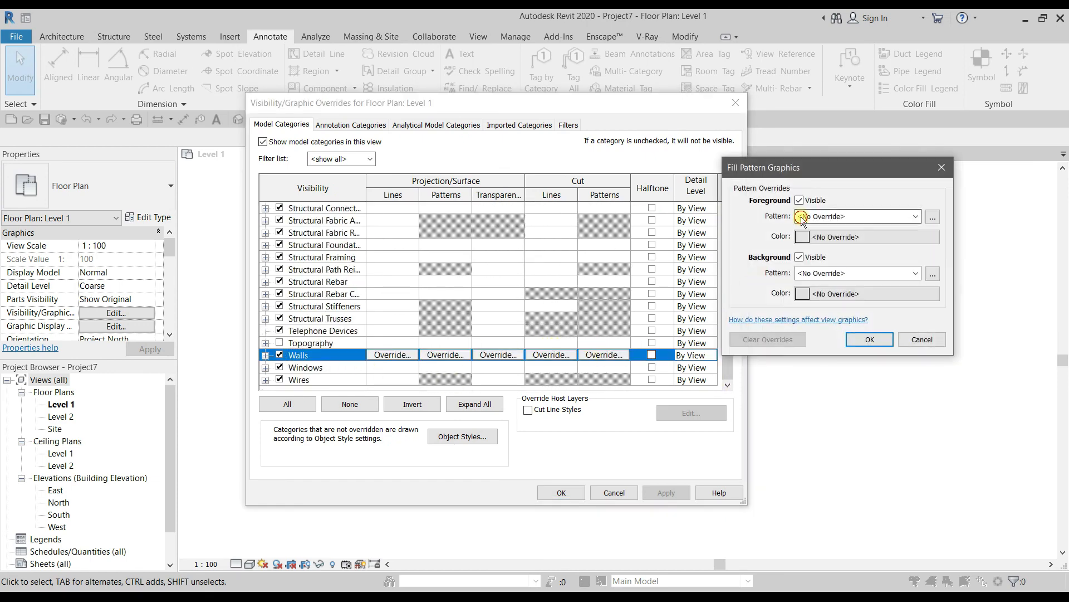
click(830, 217)
click(819, 241)
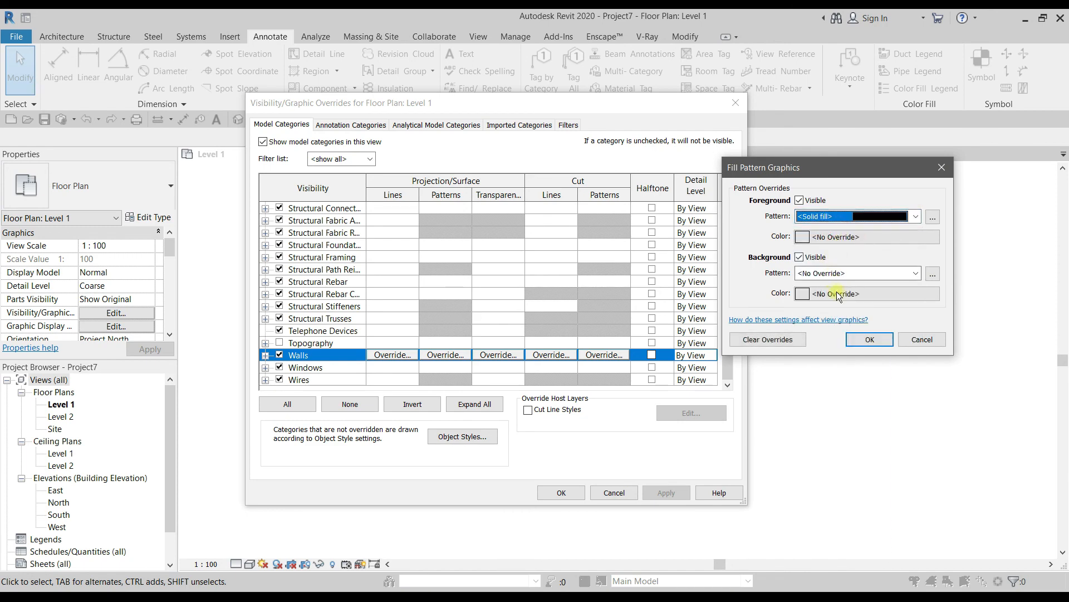
click(860, 339)
click(652, 492)
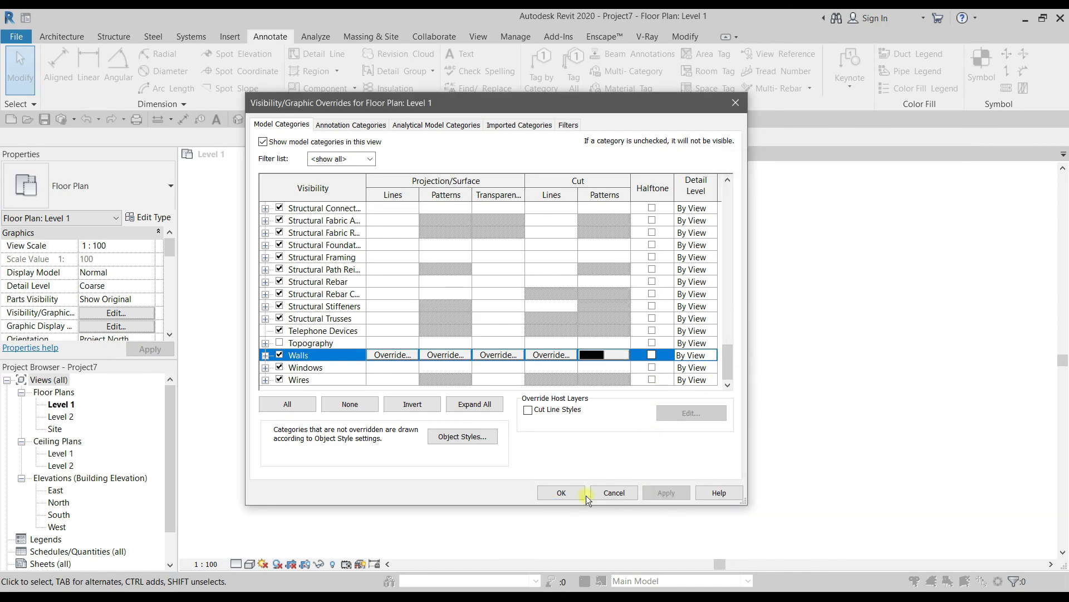
click(557, 490)
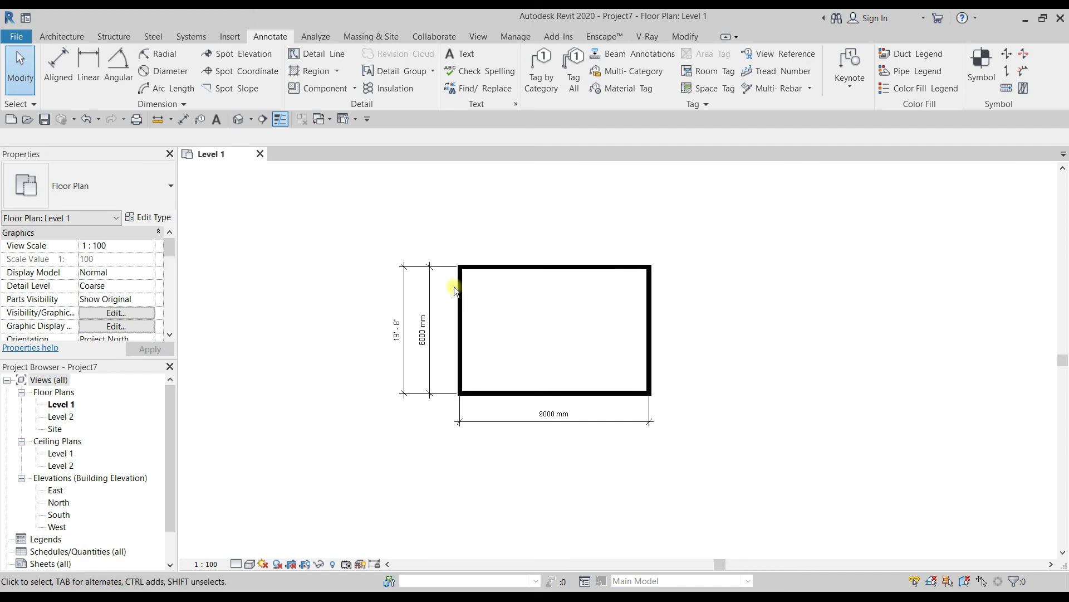
Examine the solid-filled room walls in the Level 1 floor plan up close and from a distance
scroll(448, 279, up, 5)
scroll(473, 225, down, 2)
scroll(484, 228, up, 1)
scroll(484, 234, up, 2)
scroll(462, 229, down, 4)
scroll(462, 234, up, 1)
scroll(464, 233, down, 5)
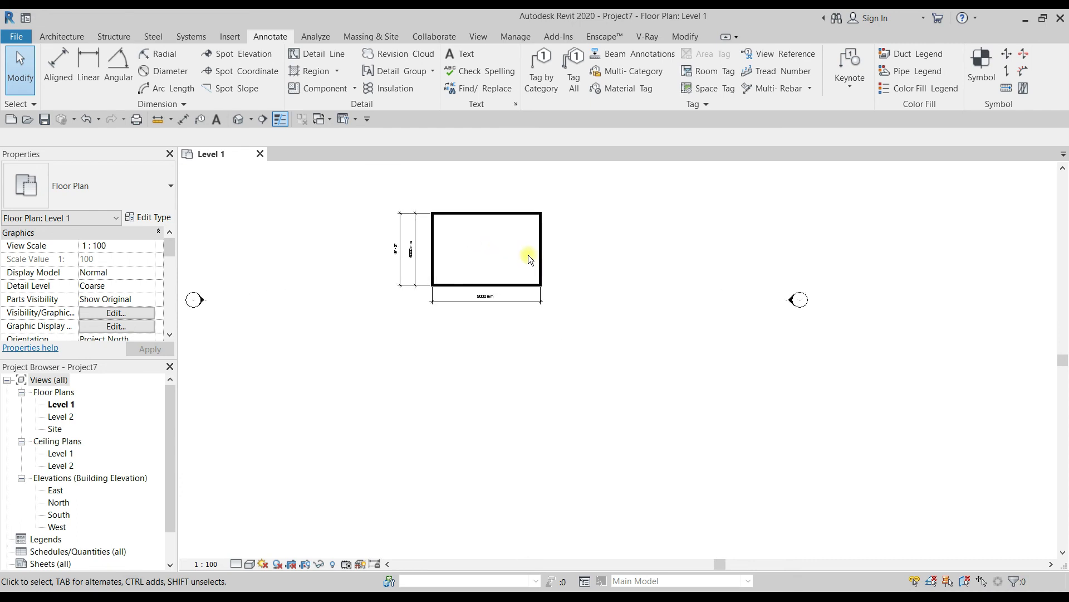
scroll(527, 254, up, 1)
scroll(502, 239, down, 2)
scroll(468, 231, up, 2)
scroll(488, 251, down, 2)
scroll(485, 251, up, 1)
scroll(486, 231, up, 2)
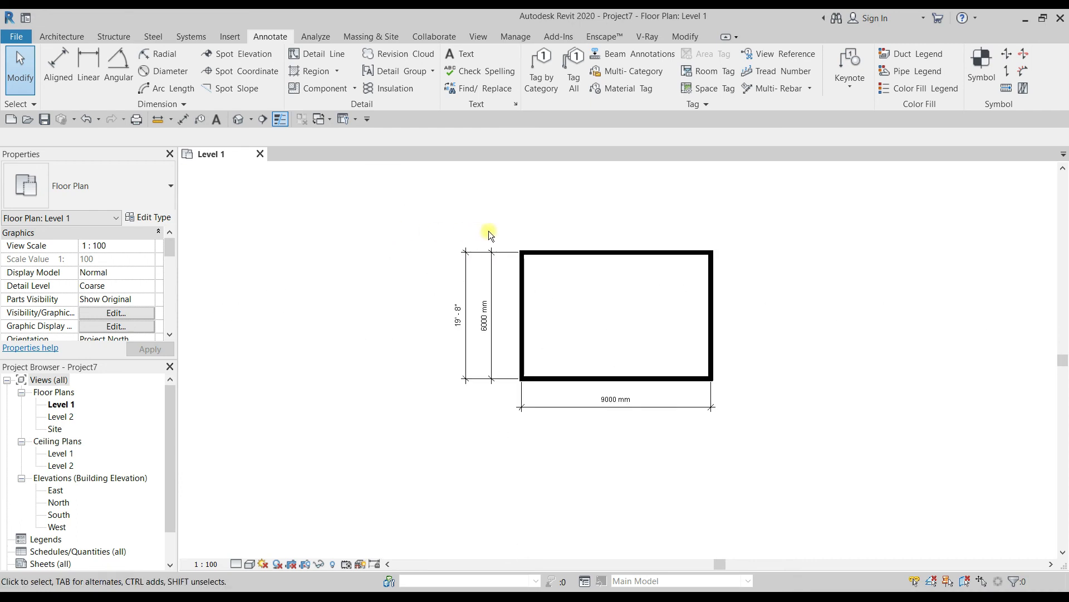
Compare the vertical millimeter dimension with the feet-and-inch dimension beside the room in the plan
scroll(493, 232, down, 1)
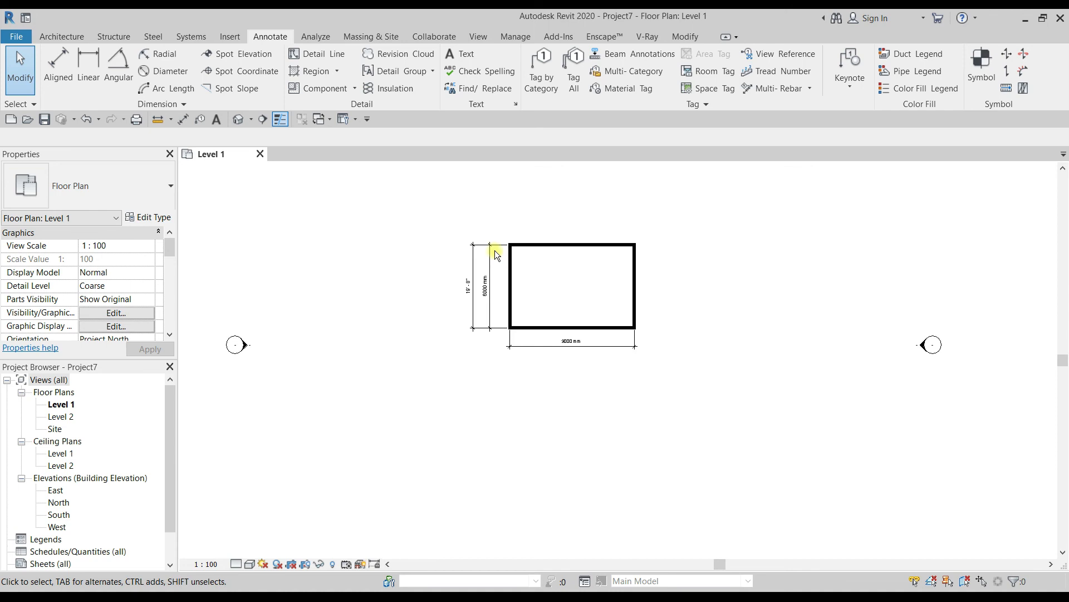
scroll(482, 257, up, 4)
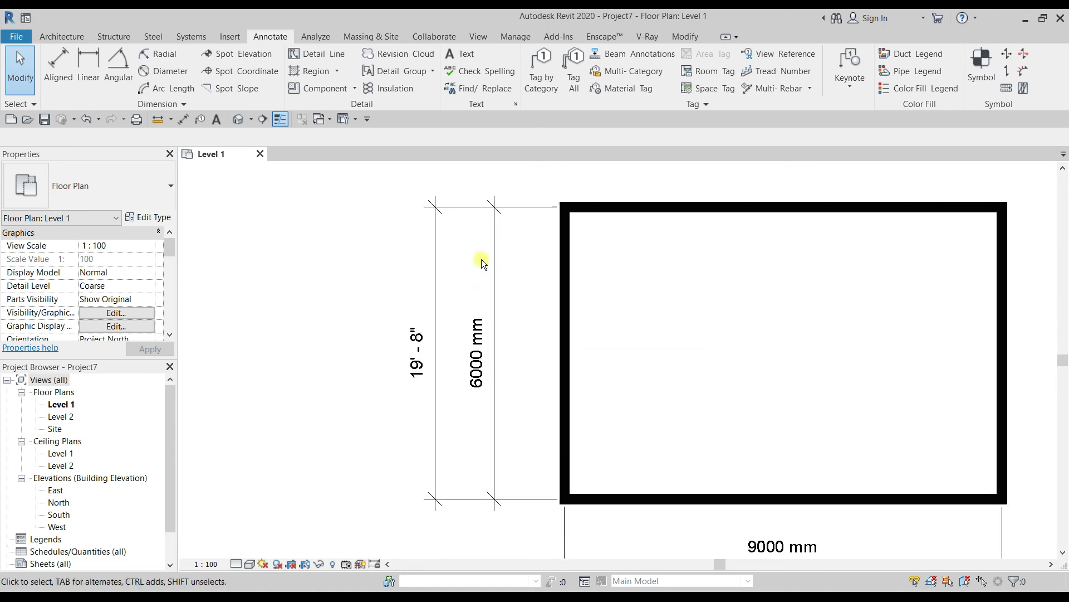
scroll(481, 259, down, 1)
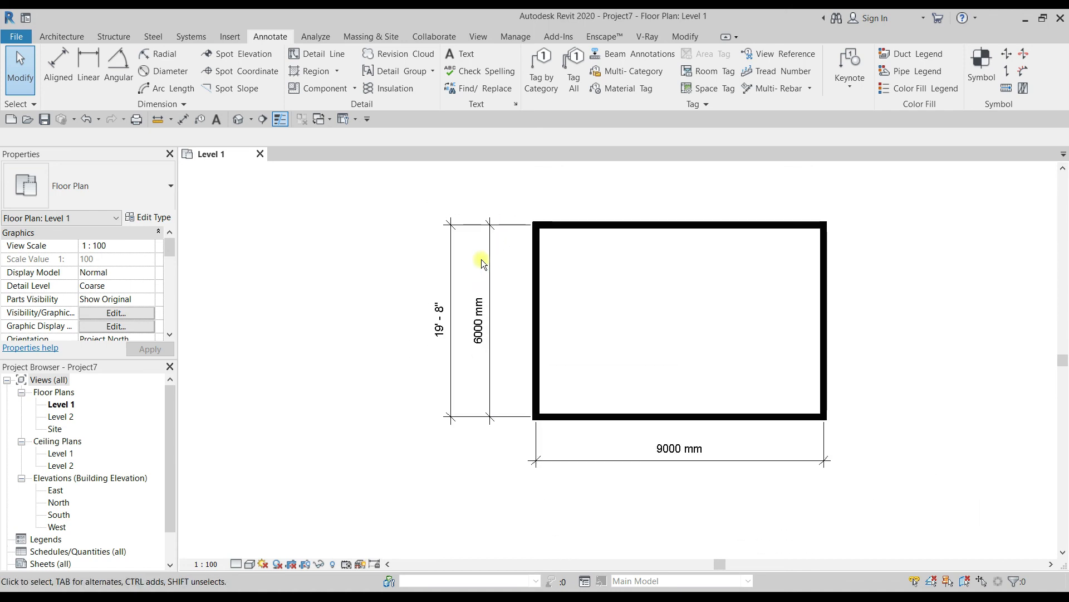
scroll(483, 258, down, 2)
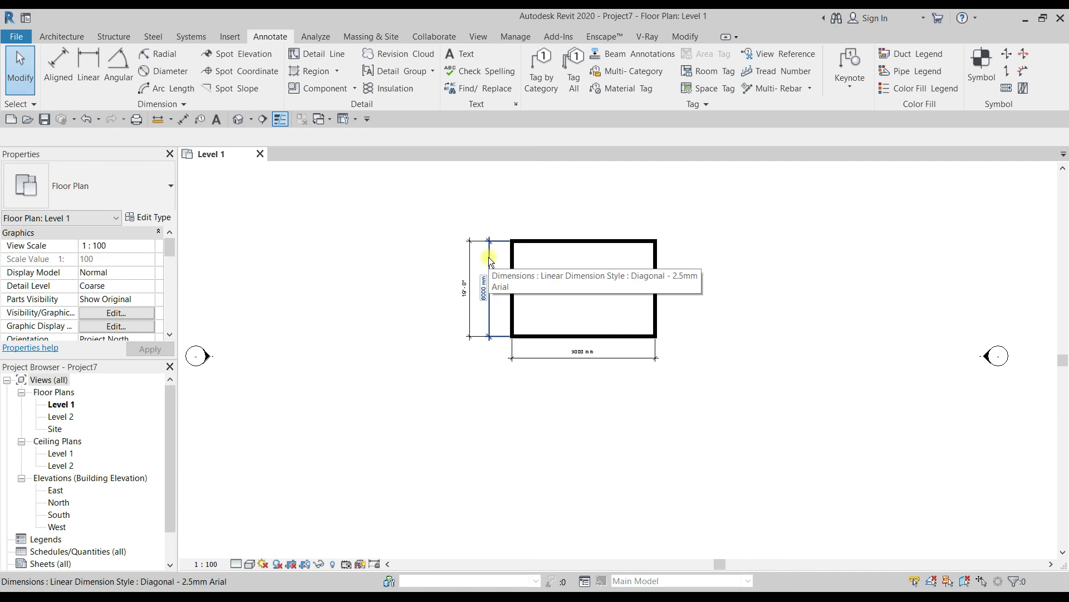
scroll(489, 259, up, 2)
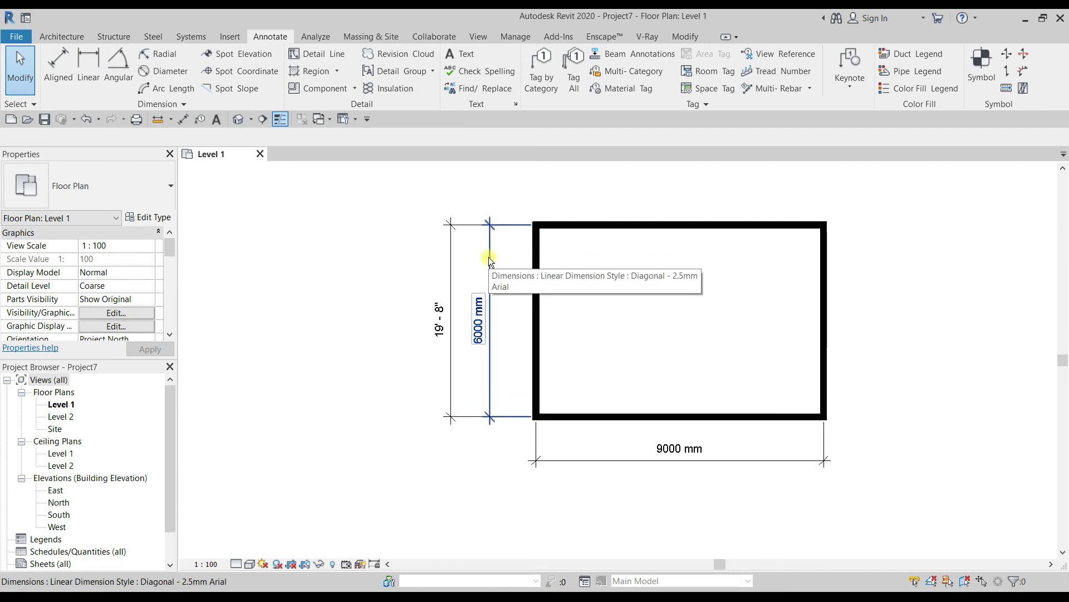
scroll(478, 260, down, 1)
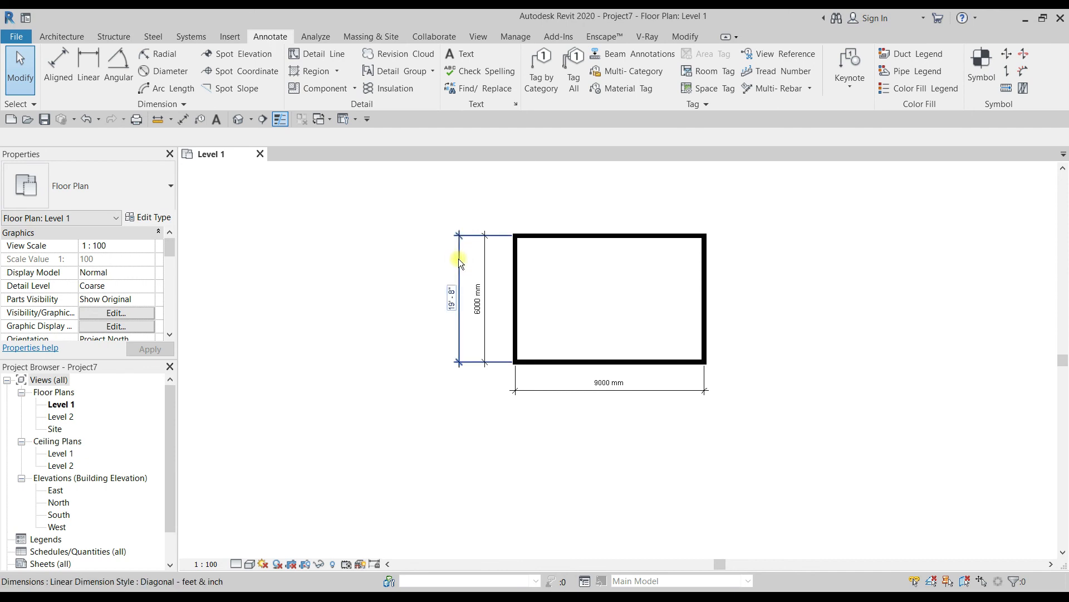
scroll(486, 268, up, 2)
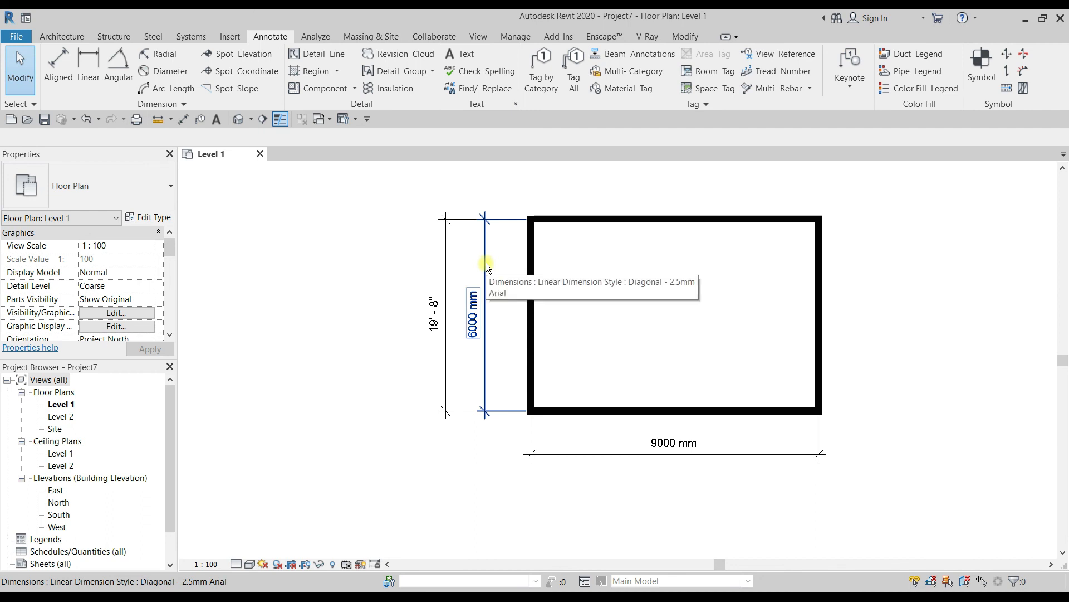
scroll(493, 270, down, 3)
scroll(453, 286, down, 3)
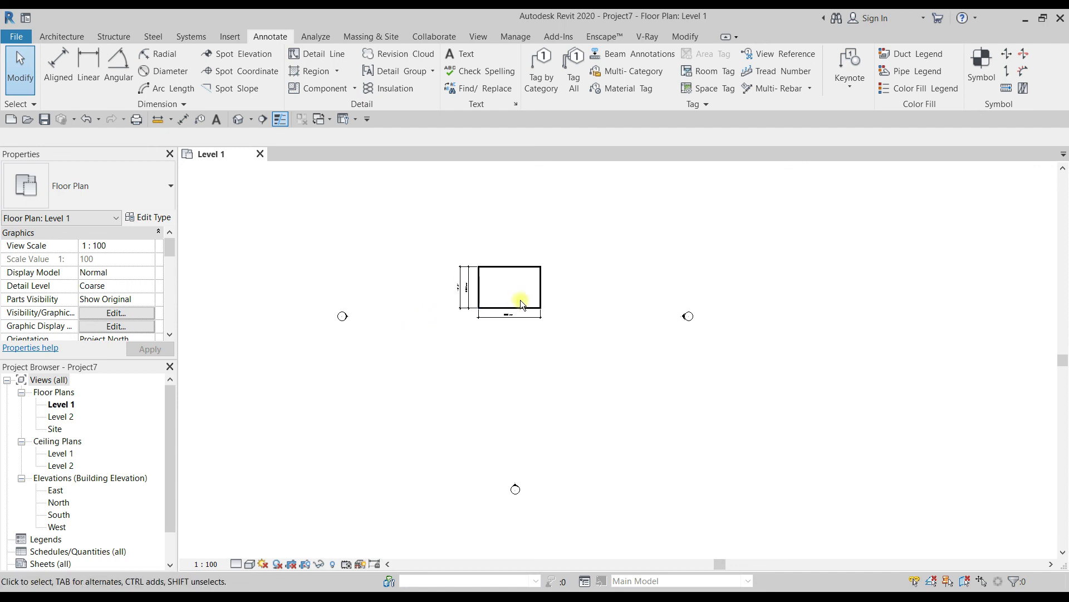
scroll(520, 299, up, 2)
scroll(521, 263, up, 3)
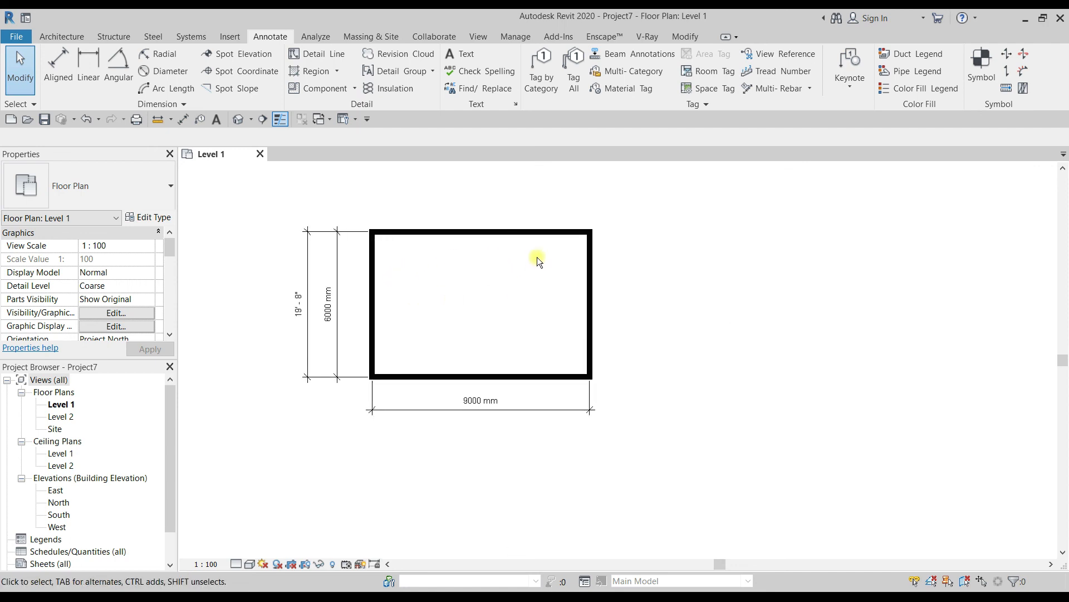
scroll(536, 256, down, 2)
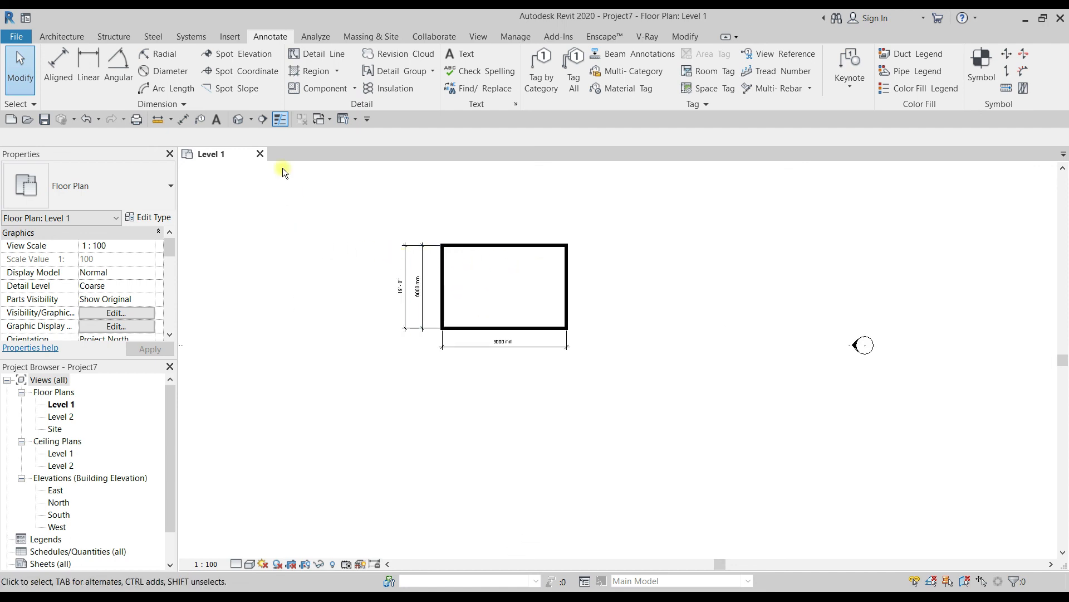
Open the default 3D view and examine the room and the Level 1 and Level 2 markers
click(237, 120)
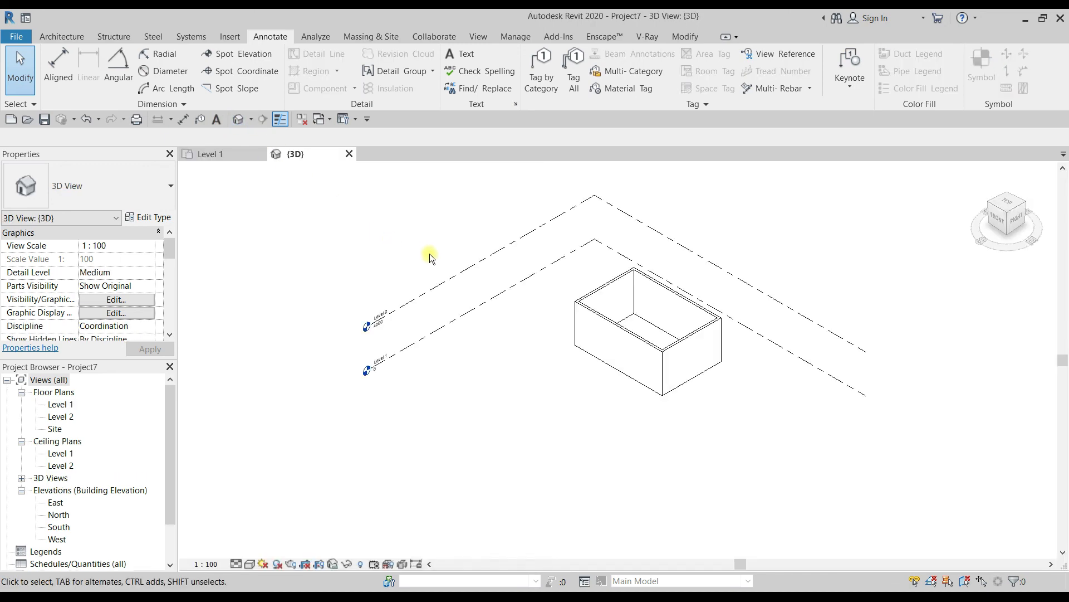
scroll(370, 334, up, 2)
scroll(390, 317, up, 3)
scroll(406, 298, down, 5)
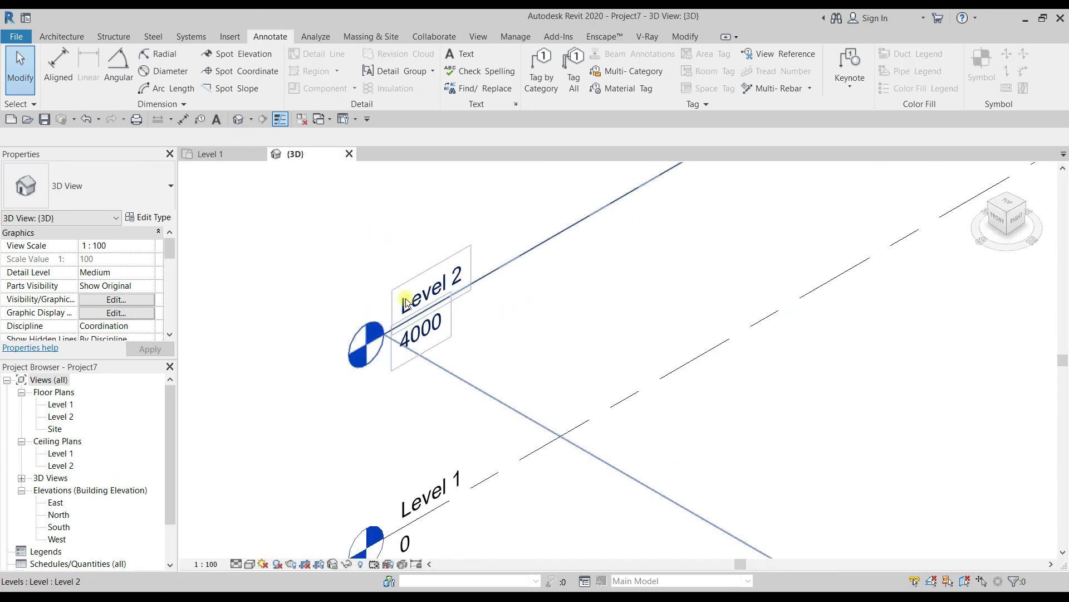
Return to the Level 1 floor plan and review the feet-and-inch dimension and the finished room
double_click(62, 405)
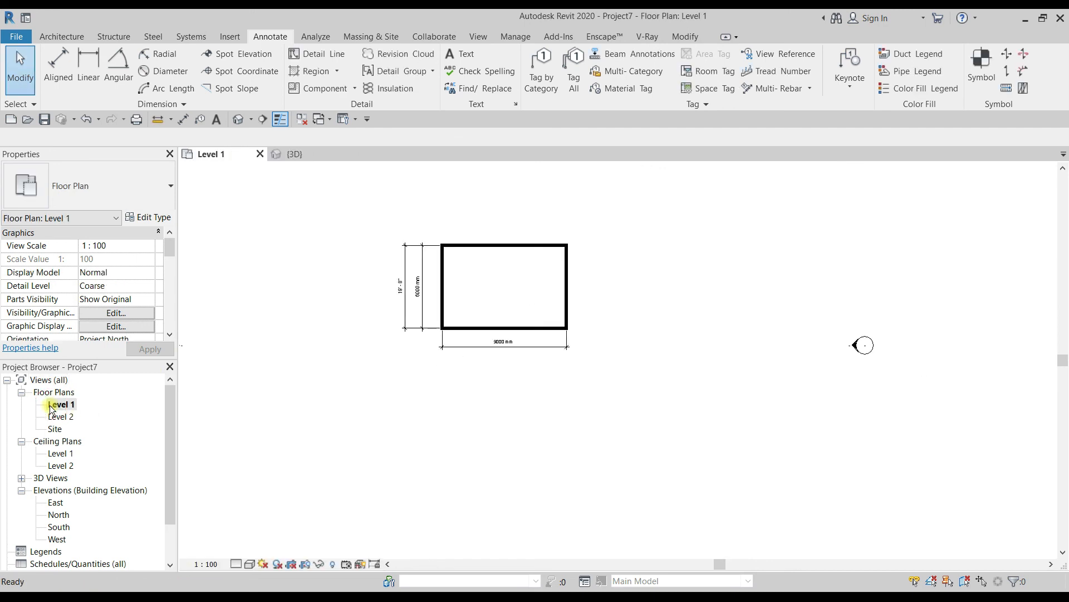
scroll(403, 280, up, 3)
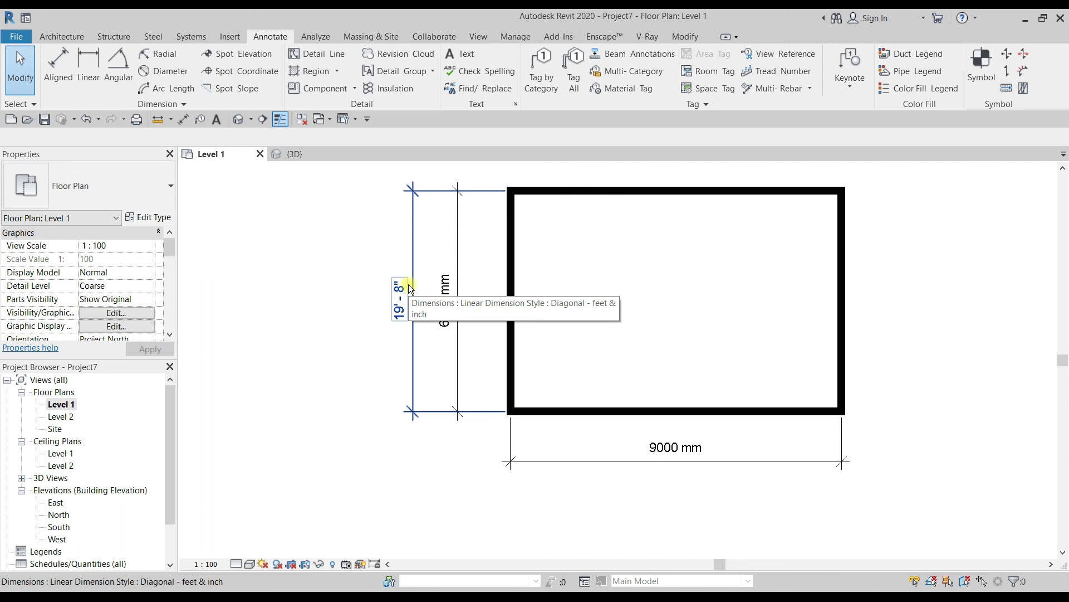
scroll(409, 288, down, 2)
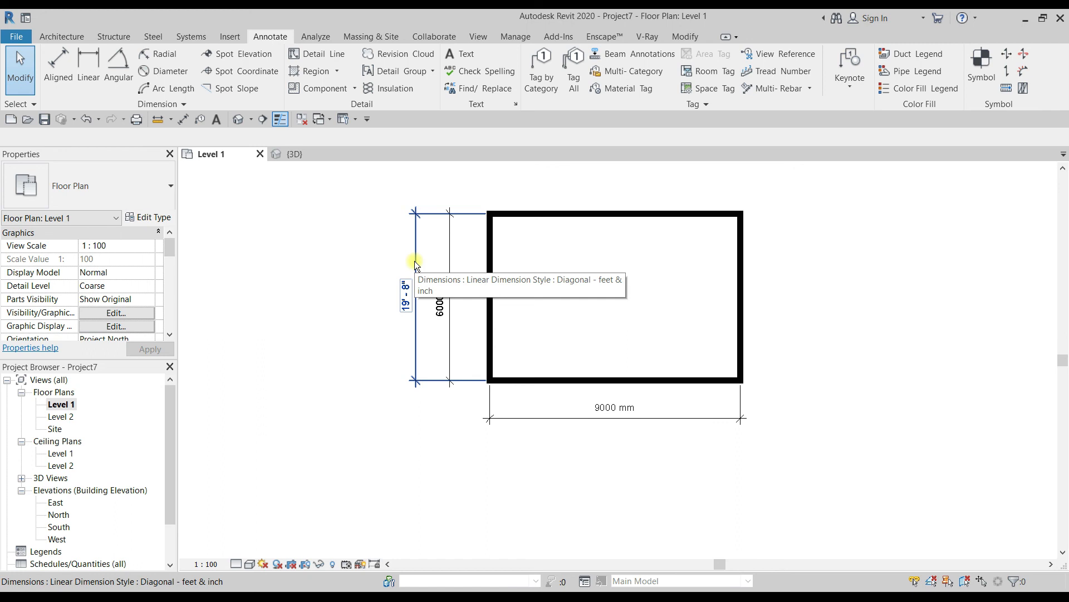
scroll(447, 338, up, 1)
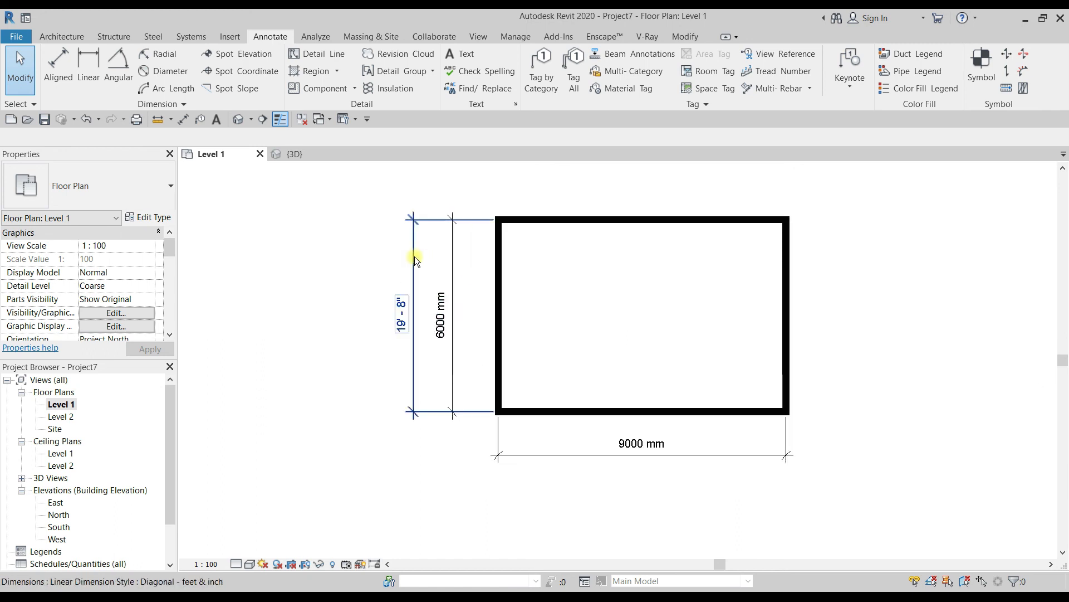
scroll(563, 368, down, 3)
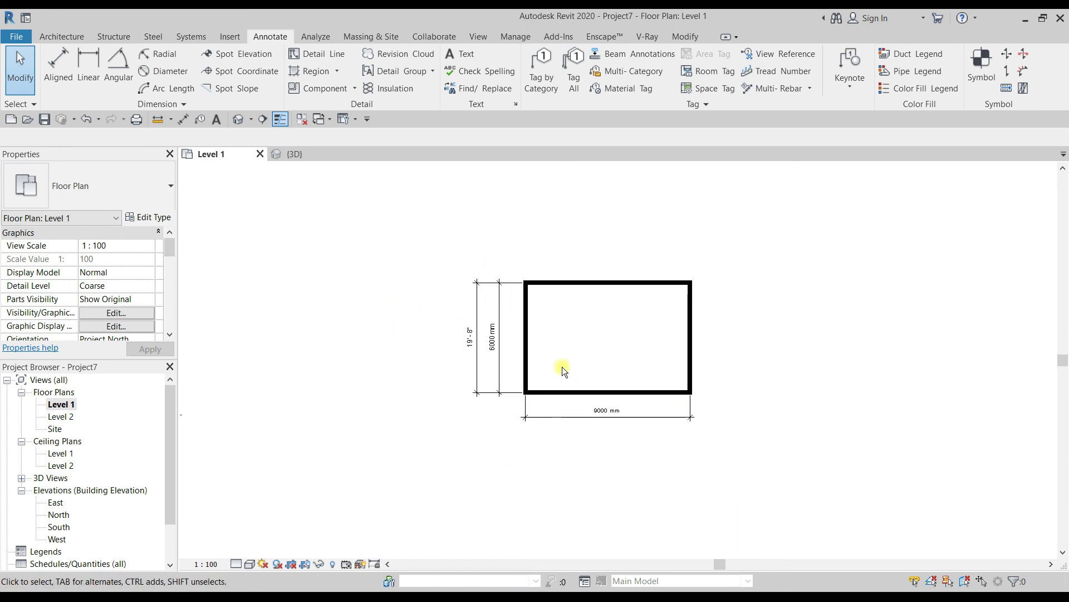
scroll(568, 399, up, 4)
scroll(620, 230, down, 2)
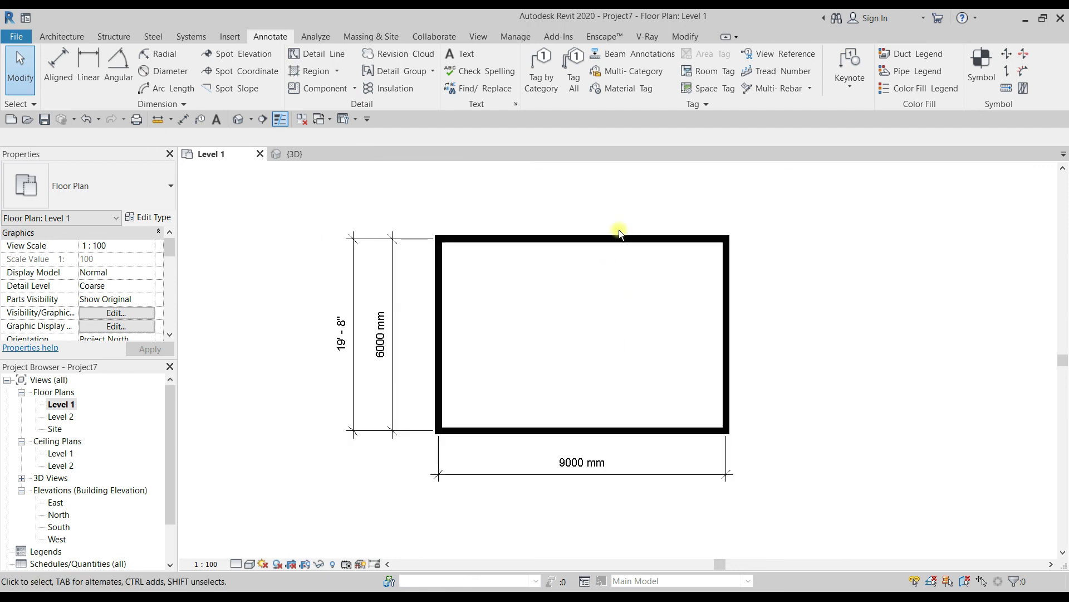